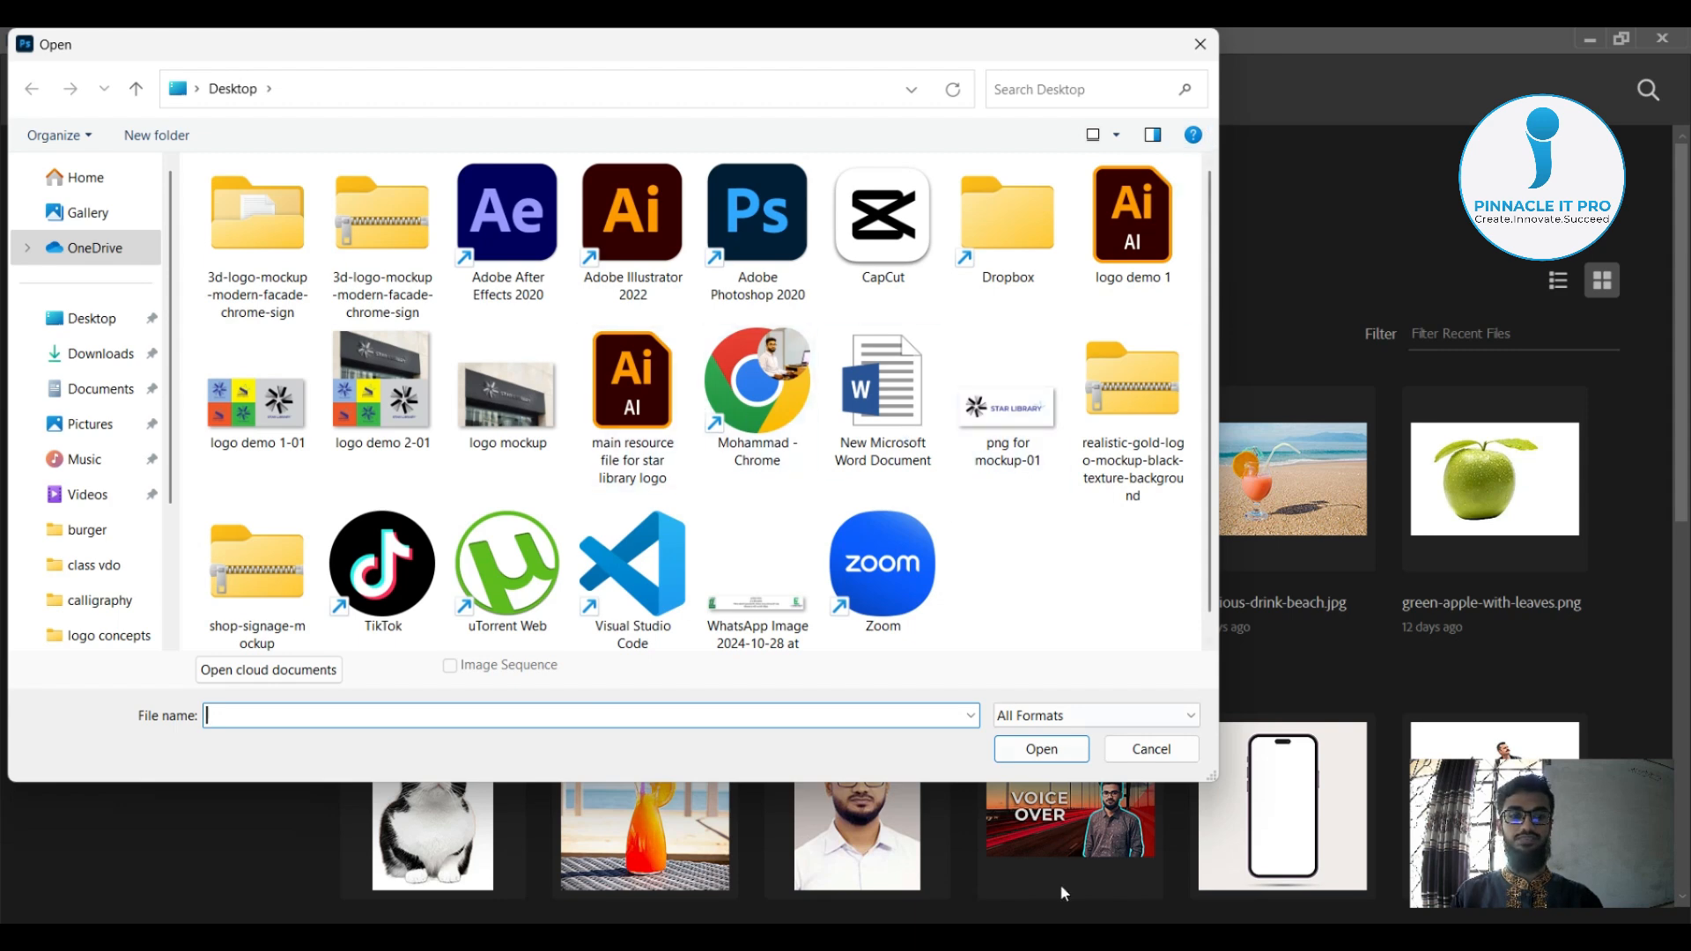
Close the file browser, switch to the Google Meet call in Chrome, and share the entire screen with the sharing notice hidden
{"action": "left_click", "coordinate": [1199, 44]}
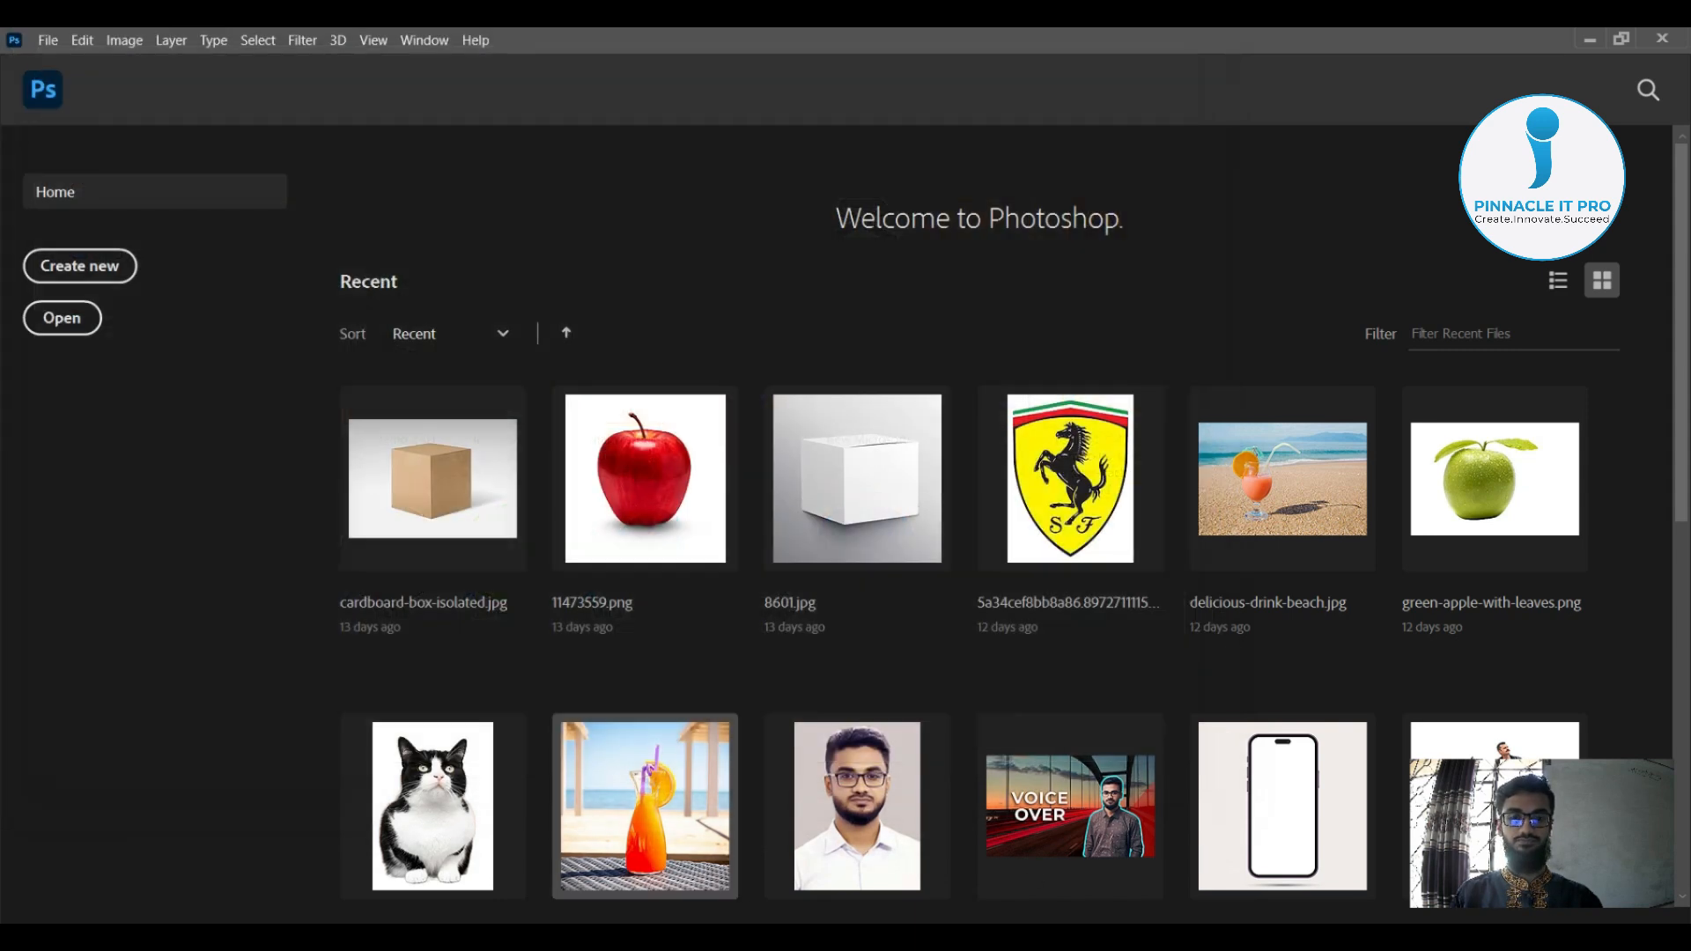
{"action": "left_click", "coordinate": [1101, 918]}
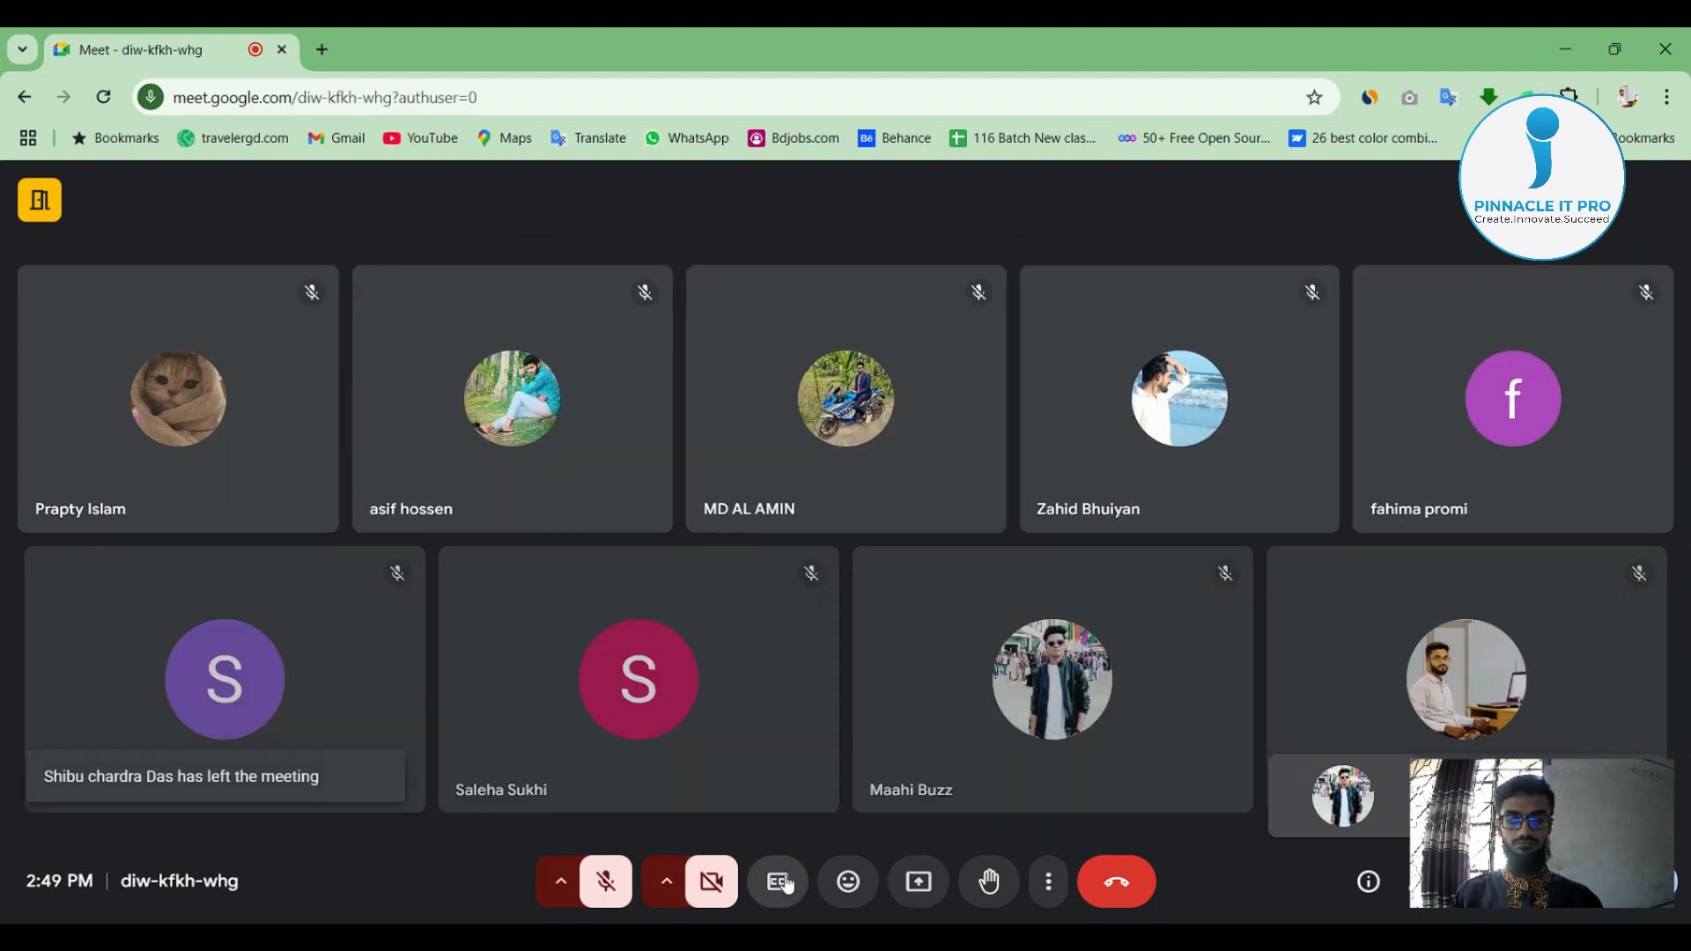
{"action": "left_click", "coordinate": [924, 882]}
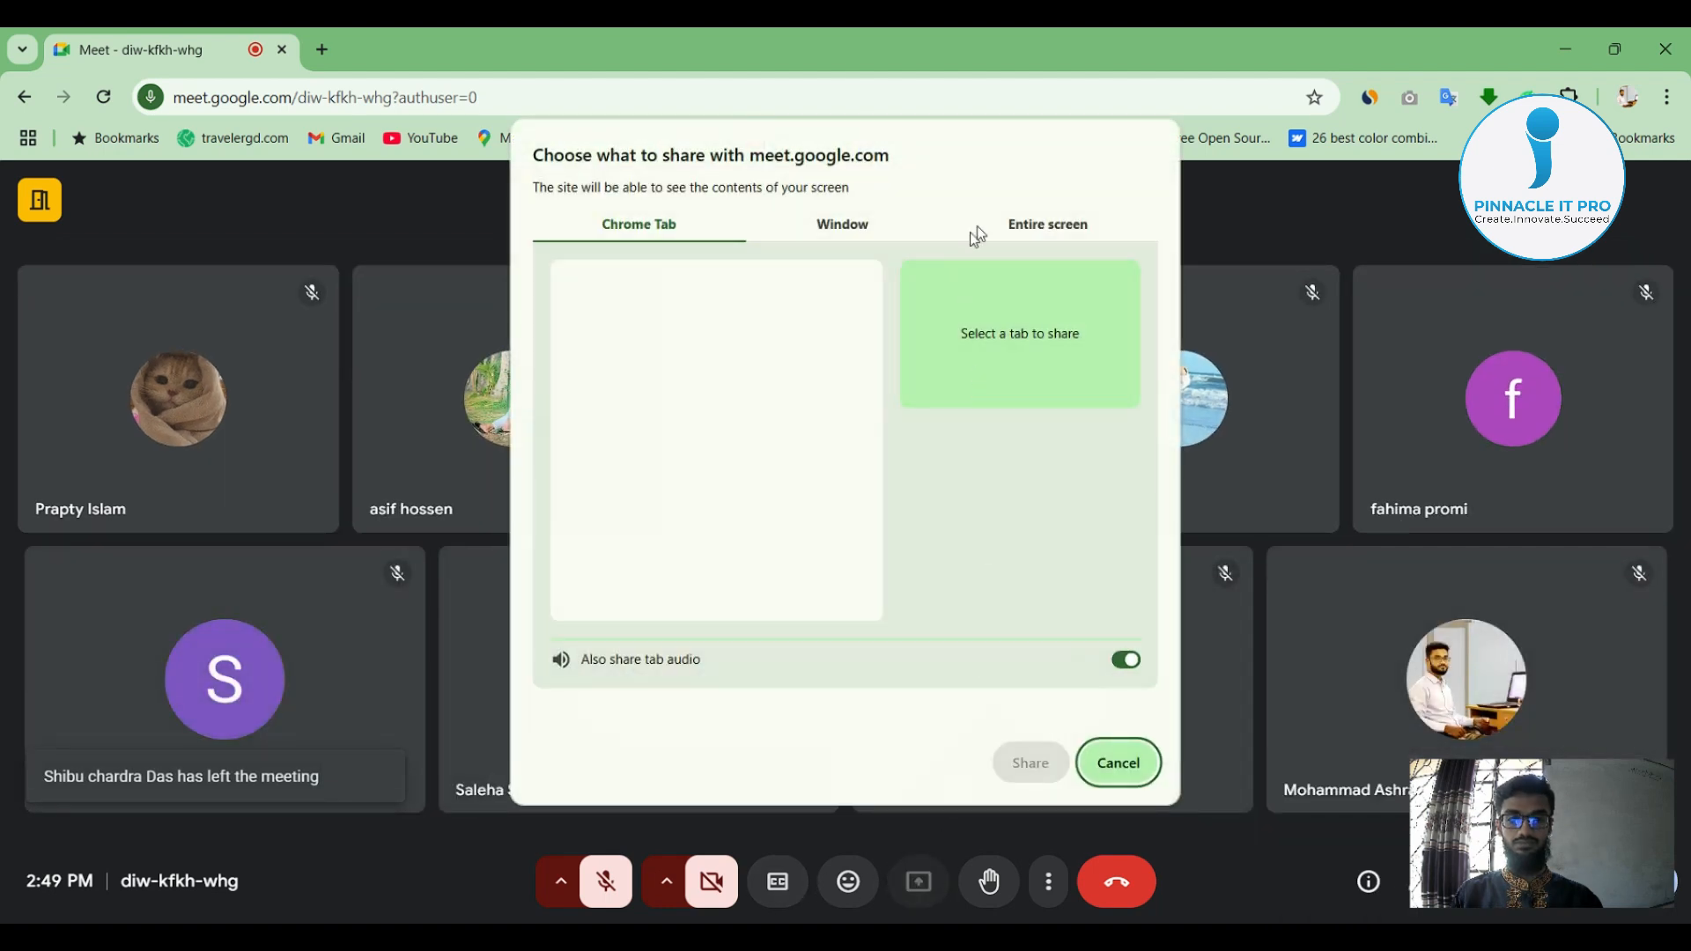
{"action": "left_click", "coordinate": [1017, 228]}
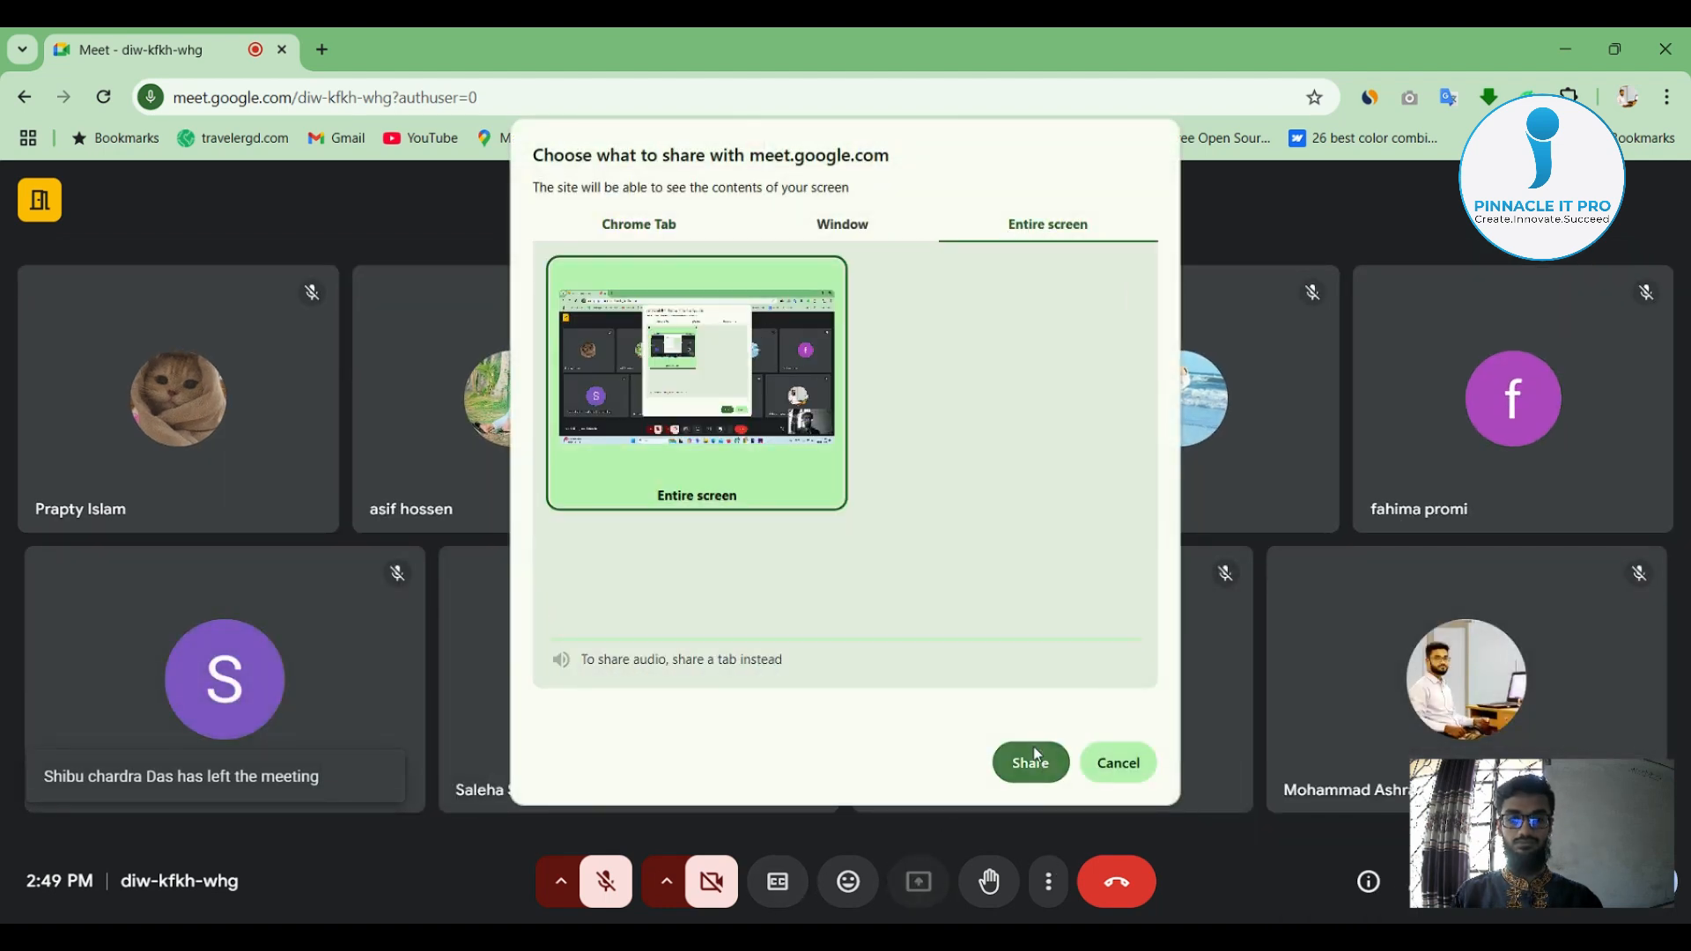
{"action": "left_click", "coordinate": [1030, 761]}
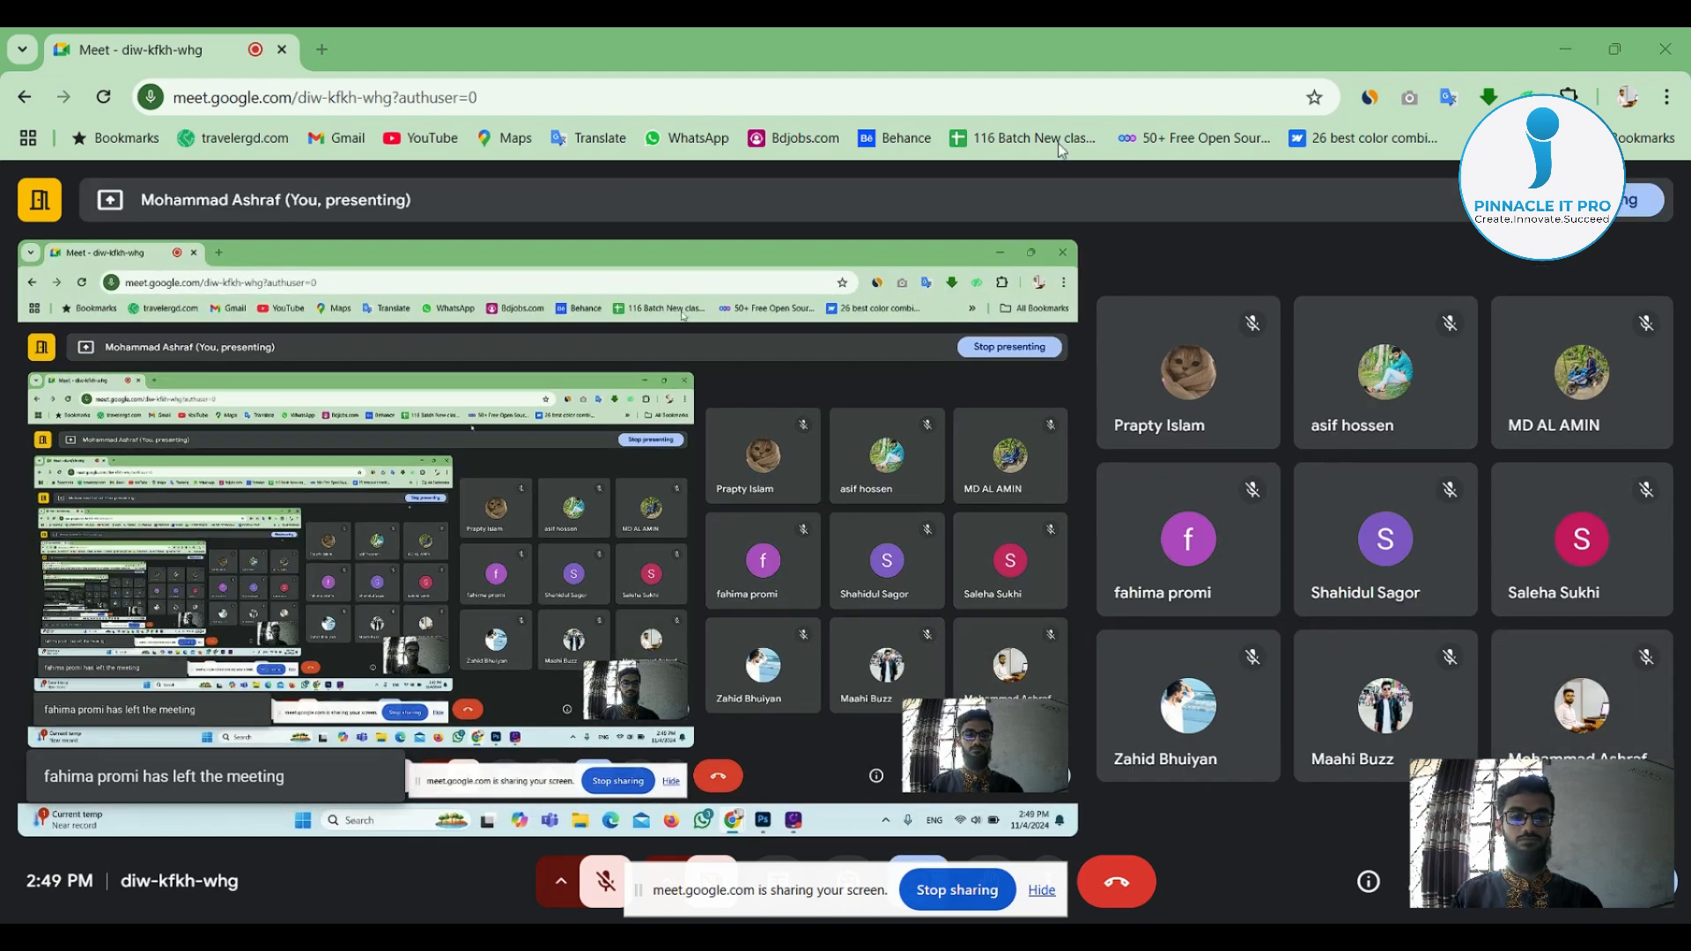
{"action": "left_click", "coordinate": [1041, 890]}
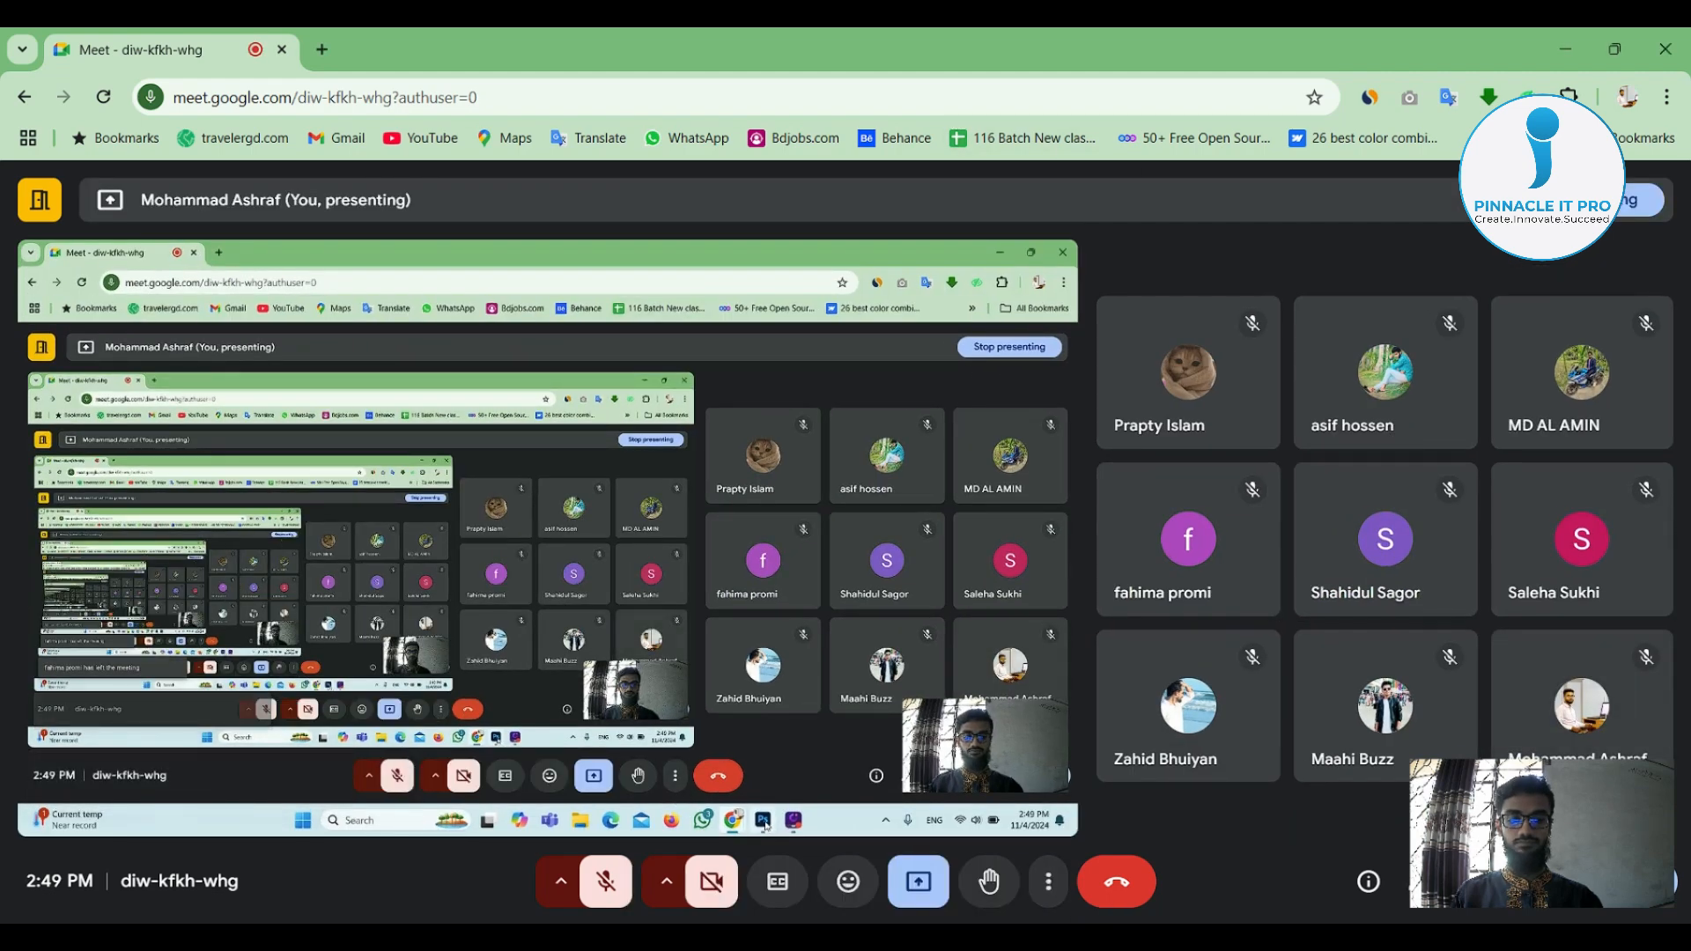
Switch back to Photoshop and browse to the Professional (E:) drive for an image to open
{"action": "left_click", "coordinate": [1190, 947]}
{"action": "left_click", "coordinate": [48, 40]}
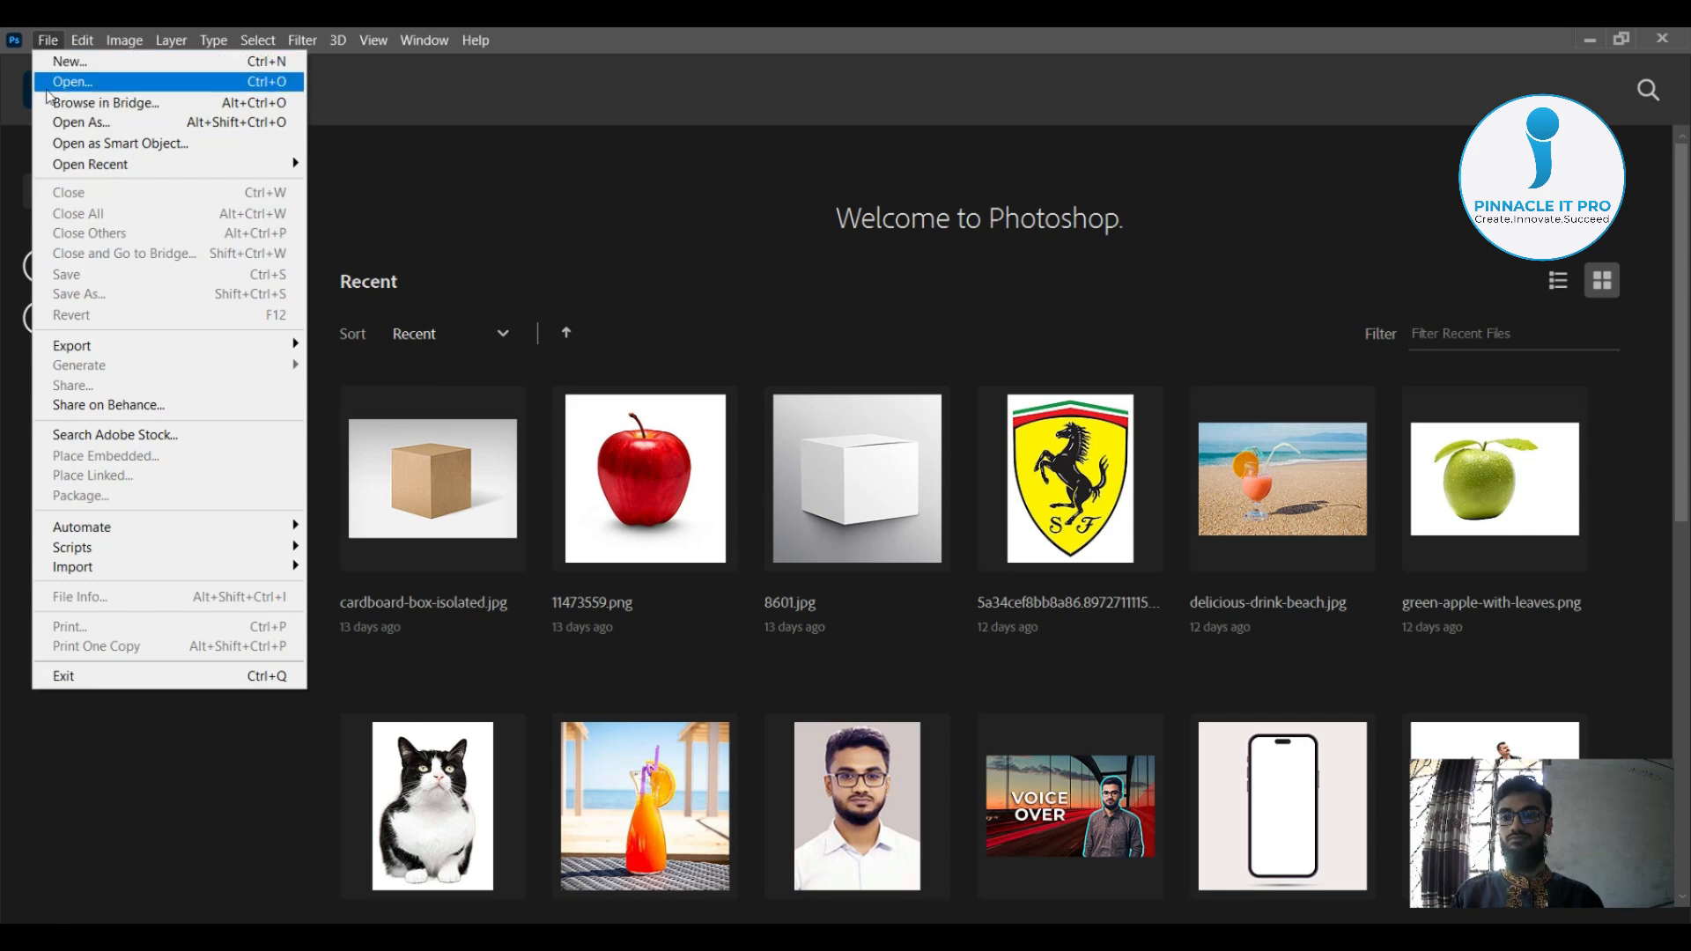
{"action": "left_click", "coordinate": [72, 82]}
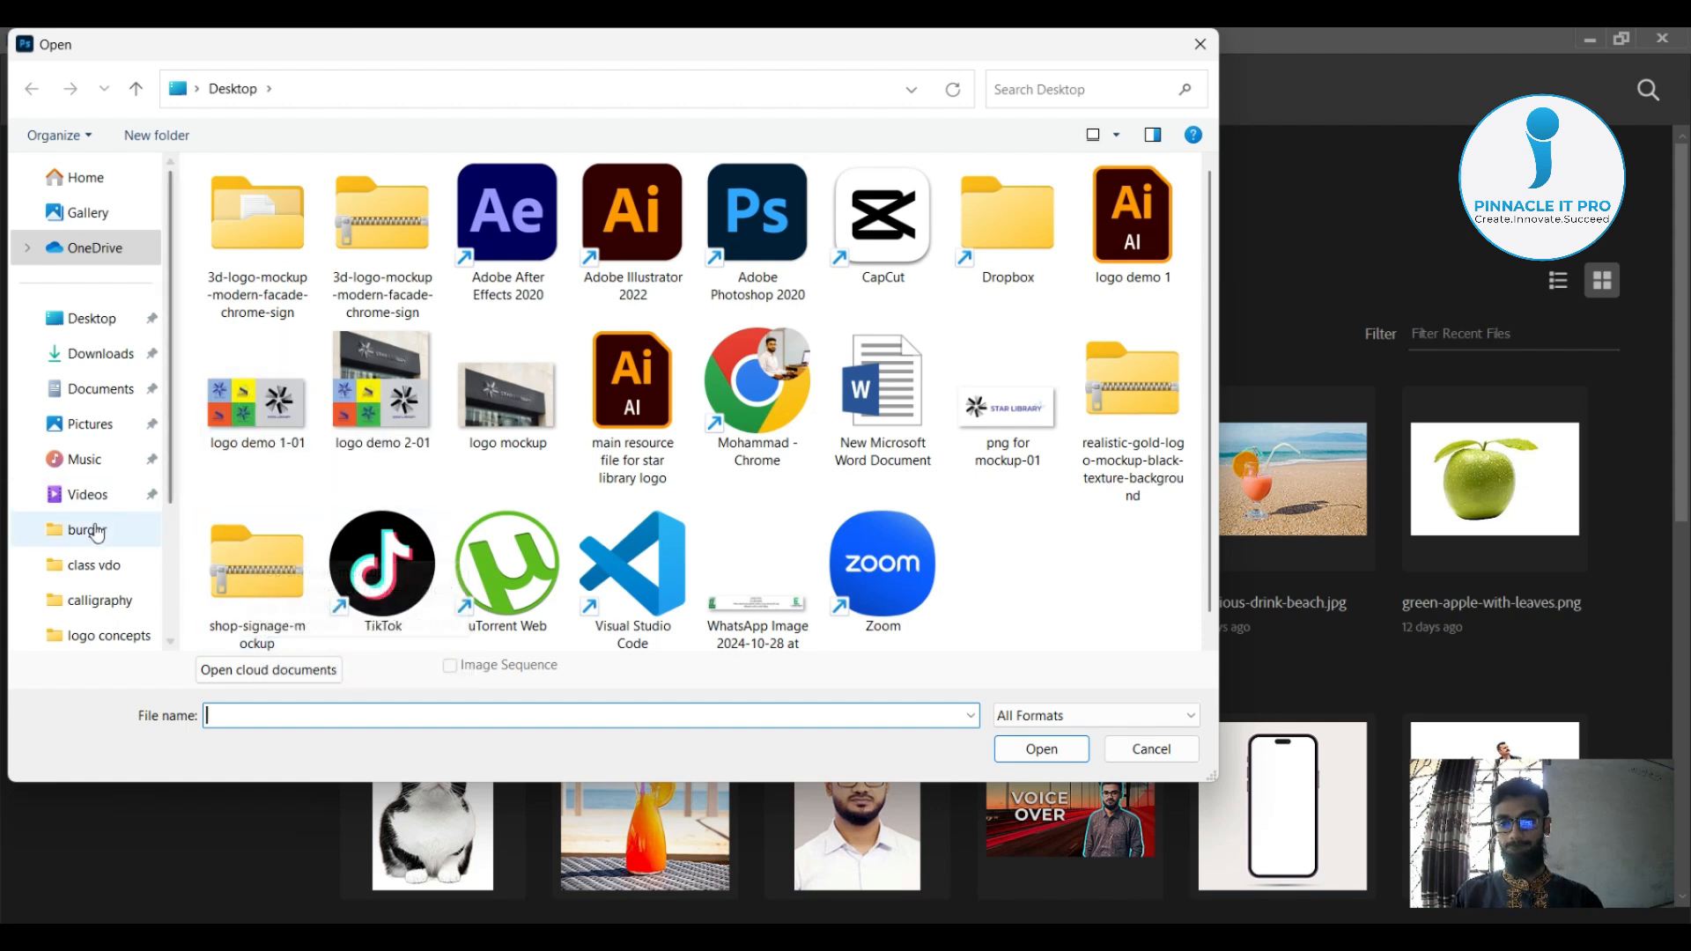
{"action": "scroll", "coordinate": [91, 527], "scroll_direction": "down", "scroll_amount": 2}
{"action": "left_click", "coordinate": [91, 558]}
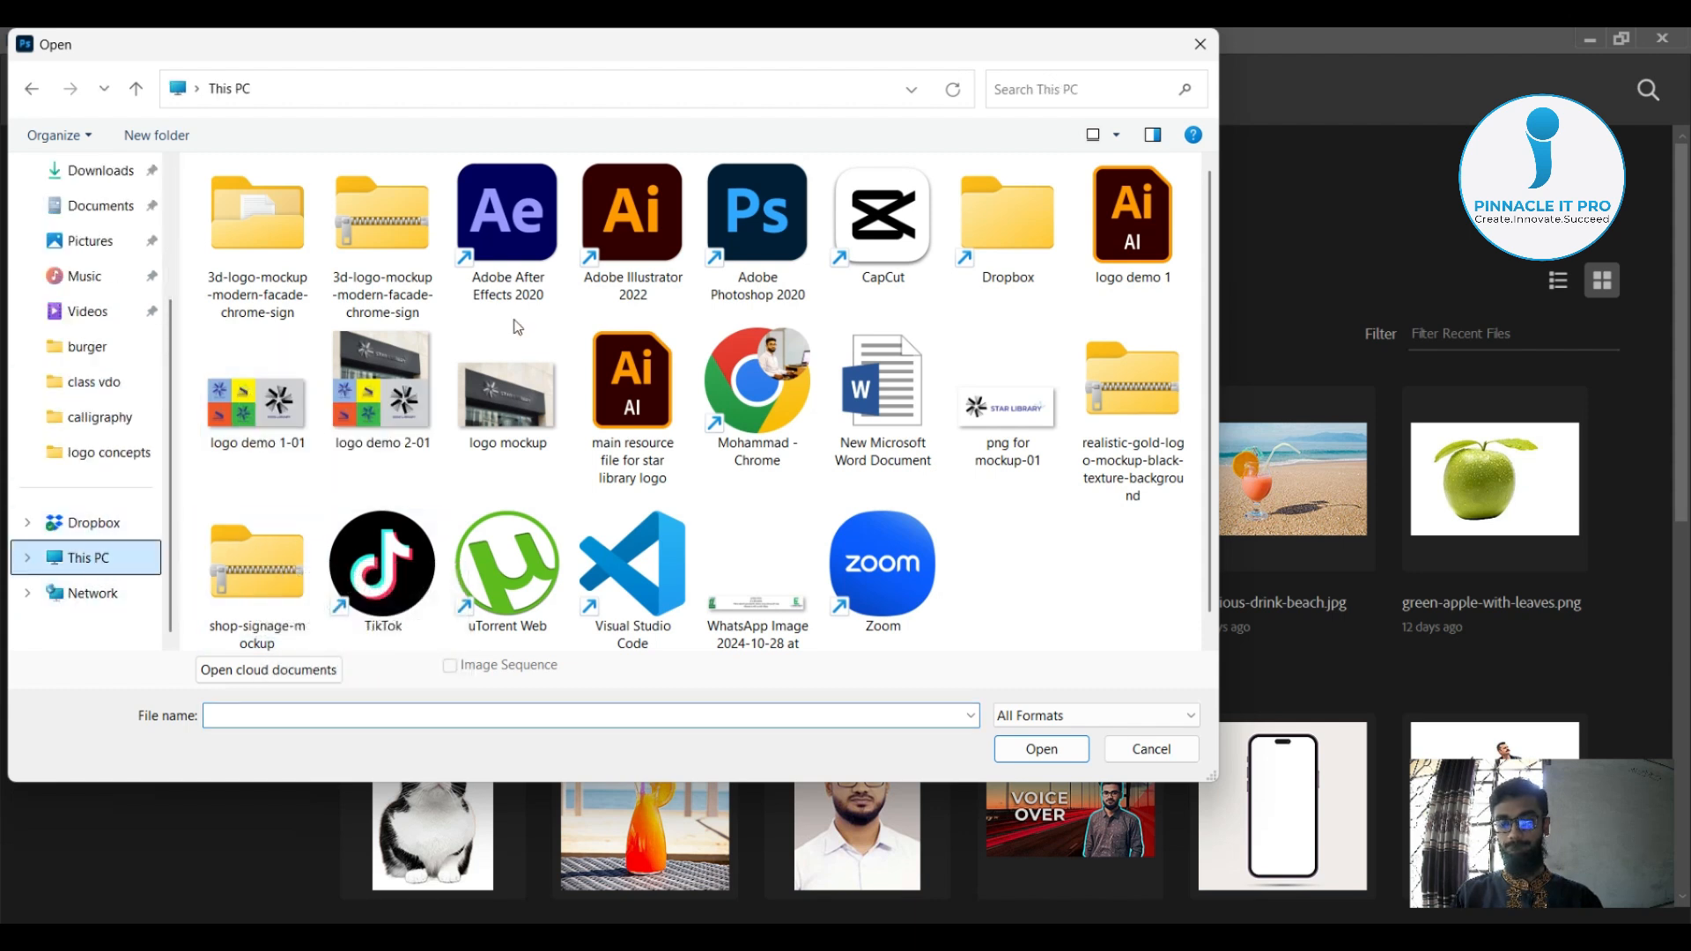
{"action": "double_click", "coordinate": [616, 240]}
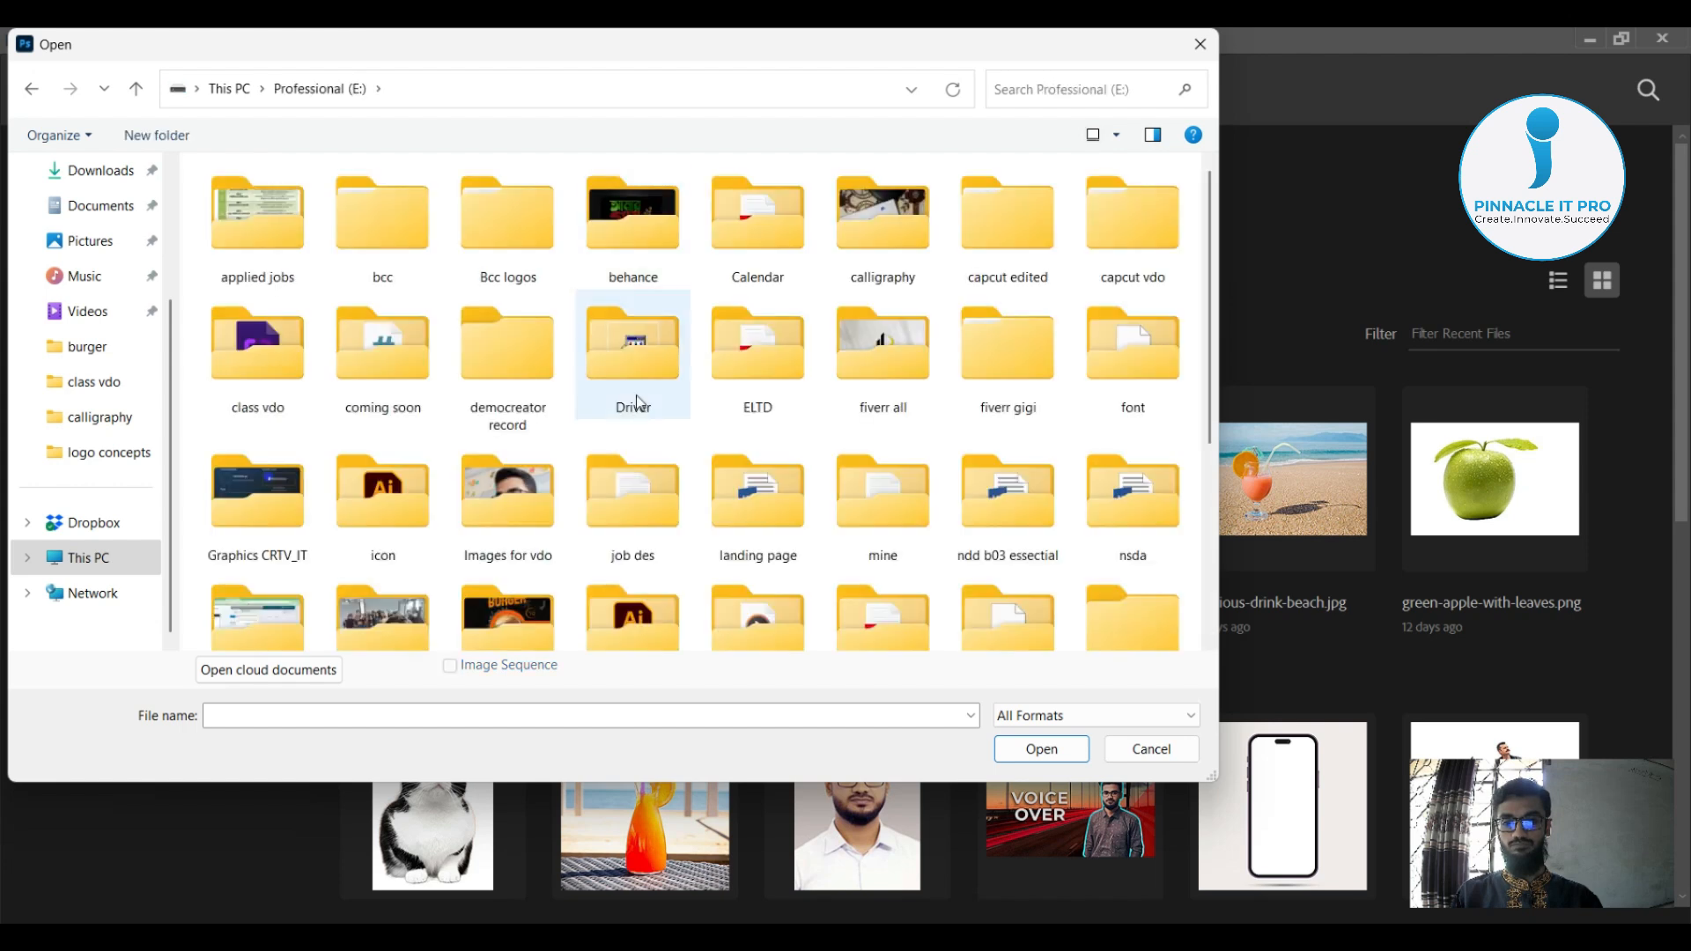
Open the image close-up-smiley-model-posing from the burger folder inside pics
{"action": "left_click", "coordinate": [633, 351]}
{"action": "scroll", "coordinate": [632, 350], "scroll_direction": "down", "scroll_amount": 3}
{"action": "left_click", "coordinate": [346, 242]}
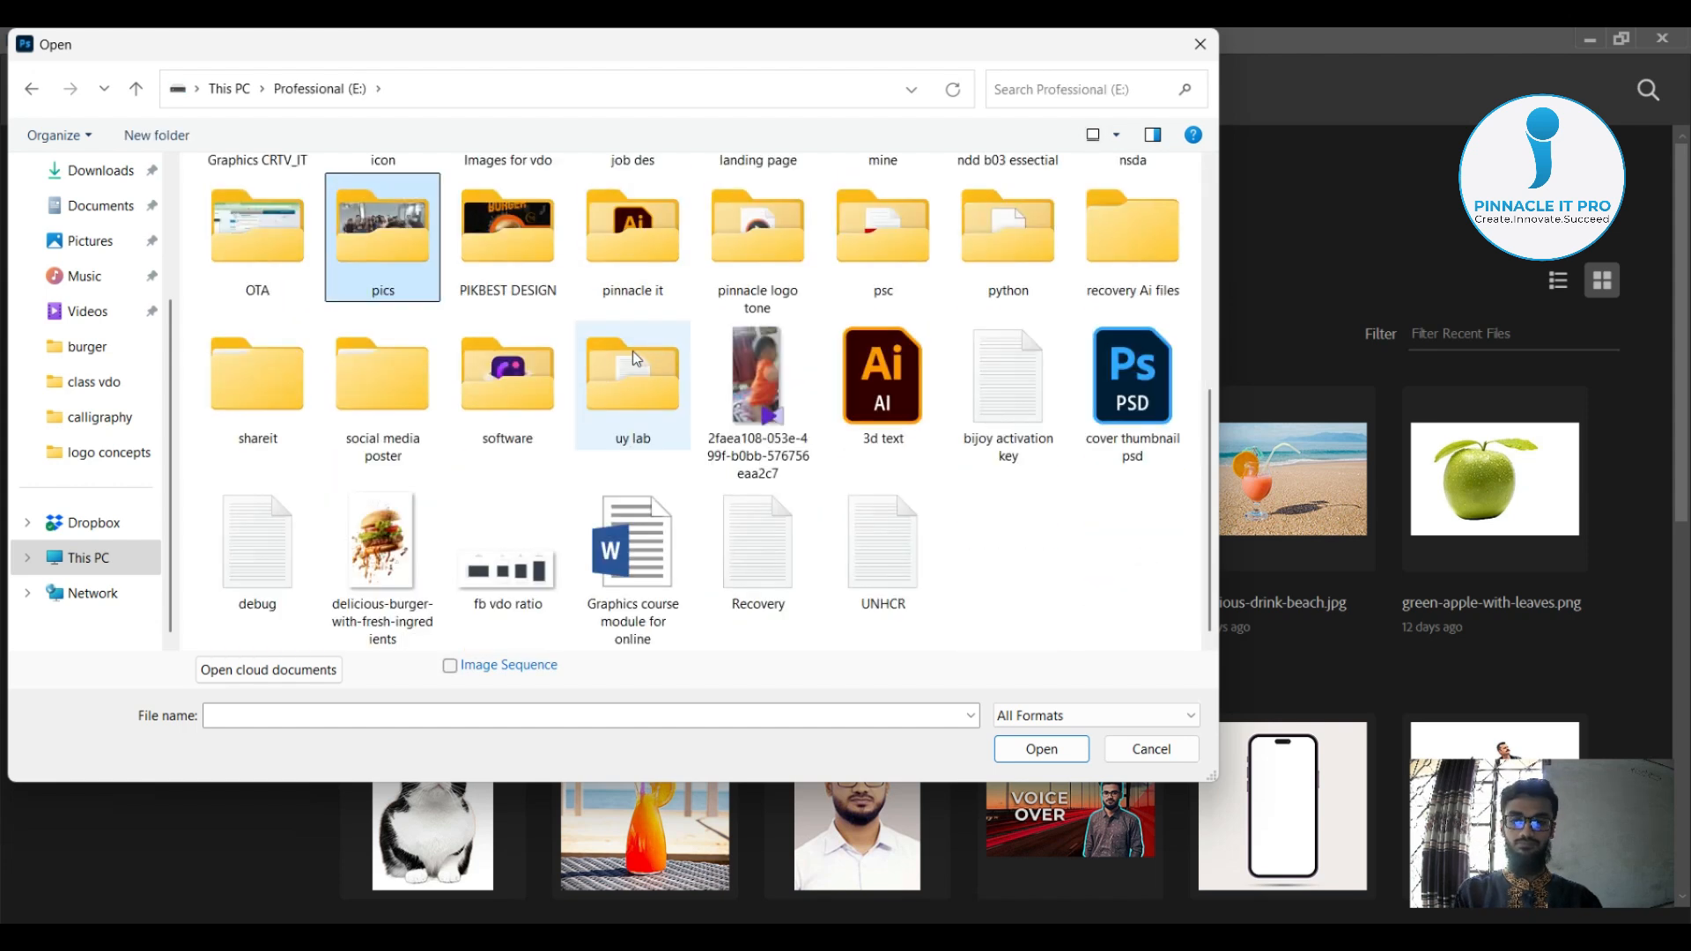
{"action": "double_click", "coordinate": [343, 241]}
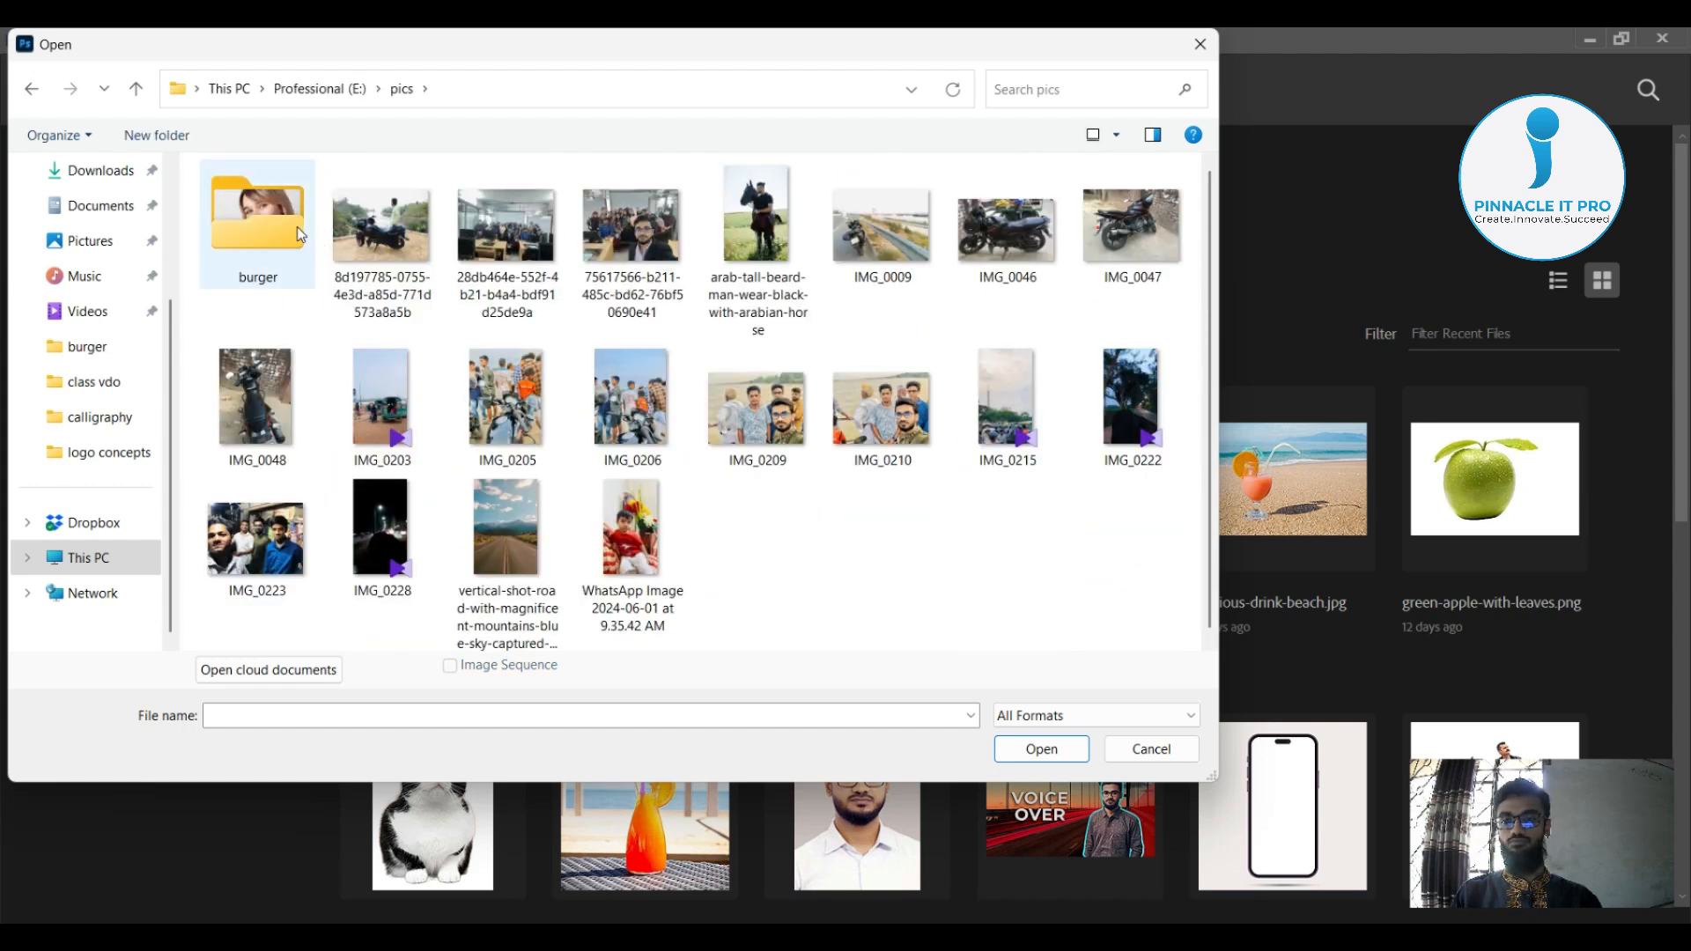
{"action": "double_click", "coordinate": [298, 226]}
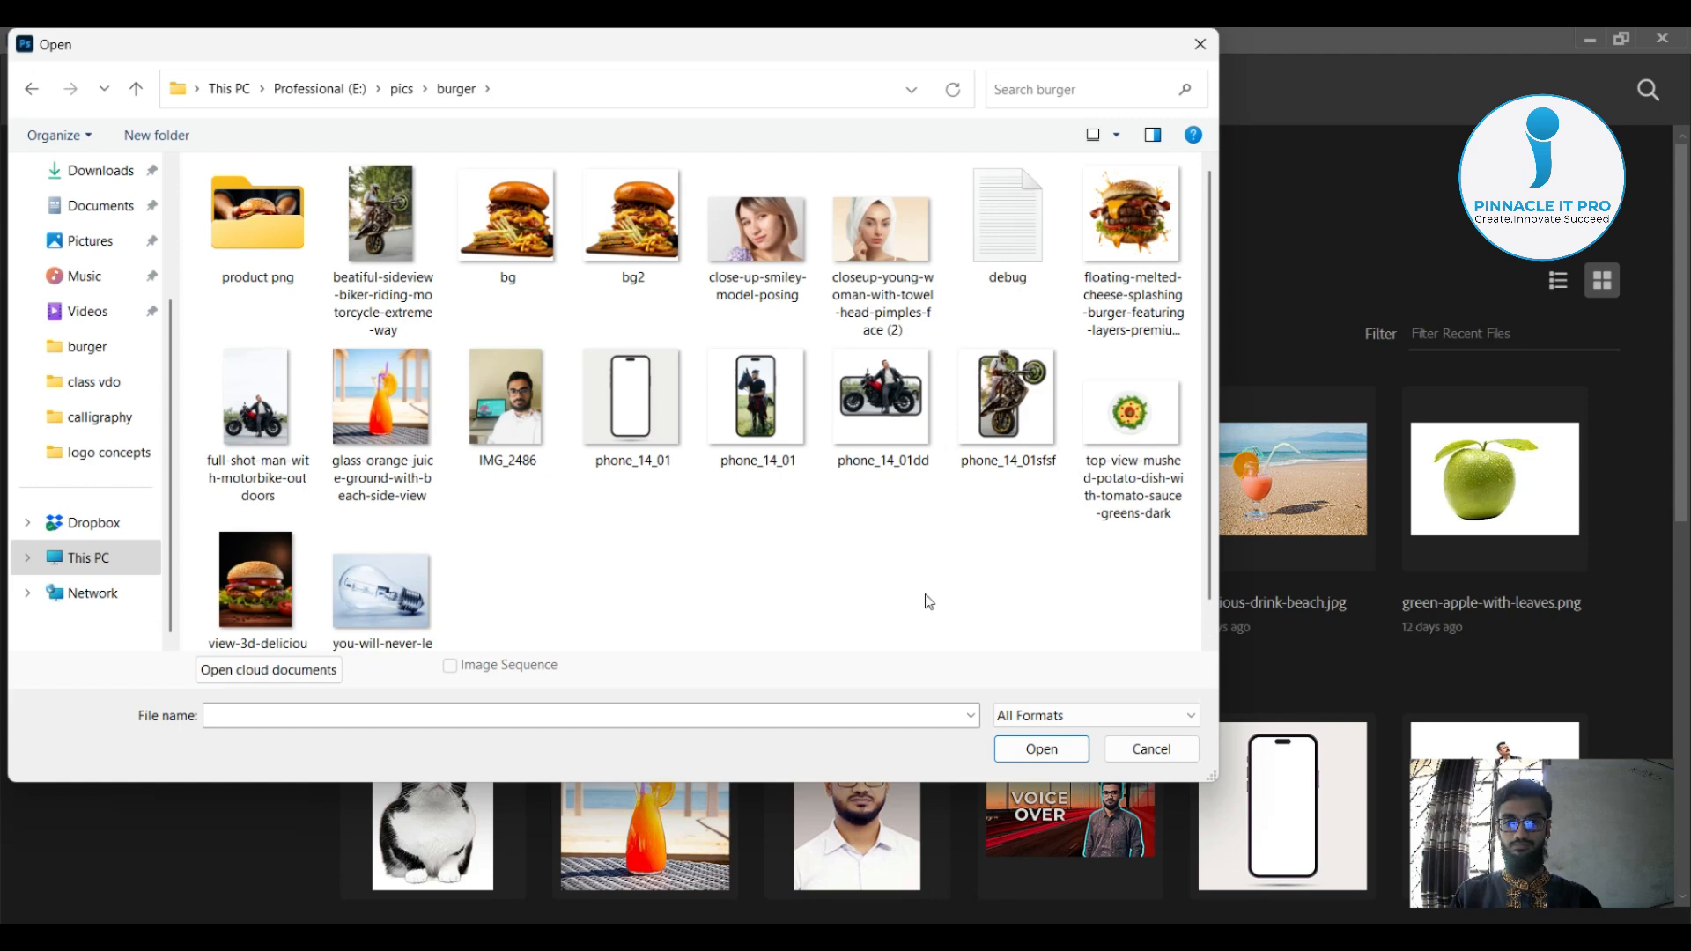
{"action": "left_click", "coordinate": [757, 227]}
{"action": "left_click", "coordinate": [1040, 749]}
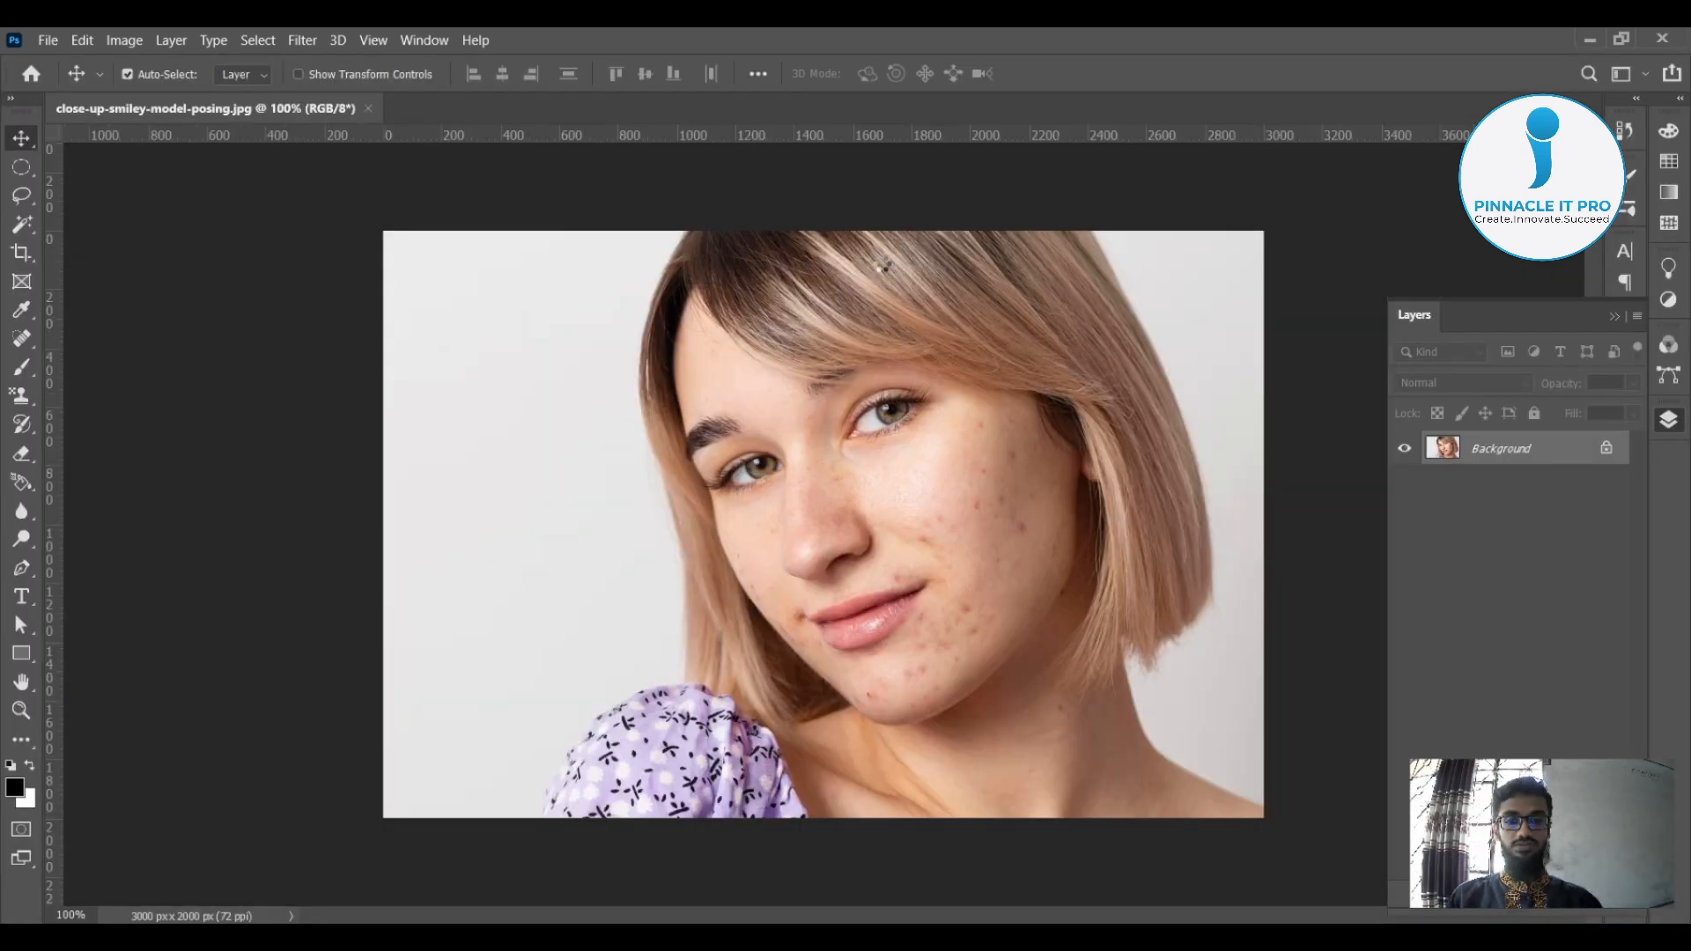
{"action": "left_click", "coordinate": [1614, 317]}
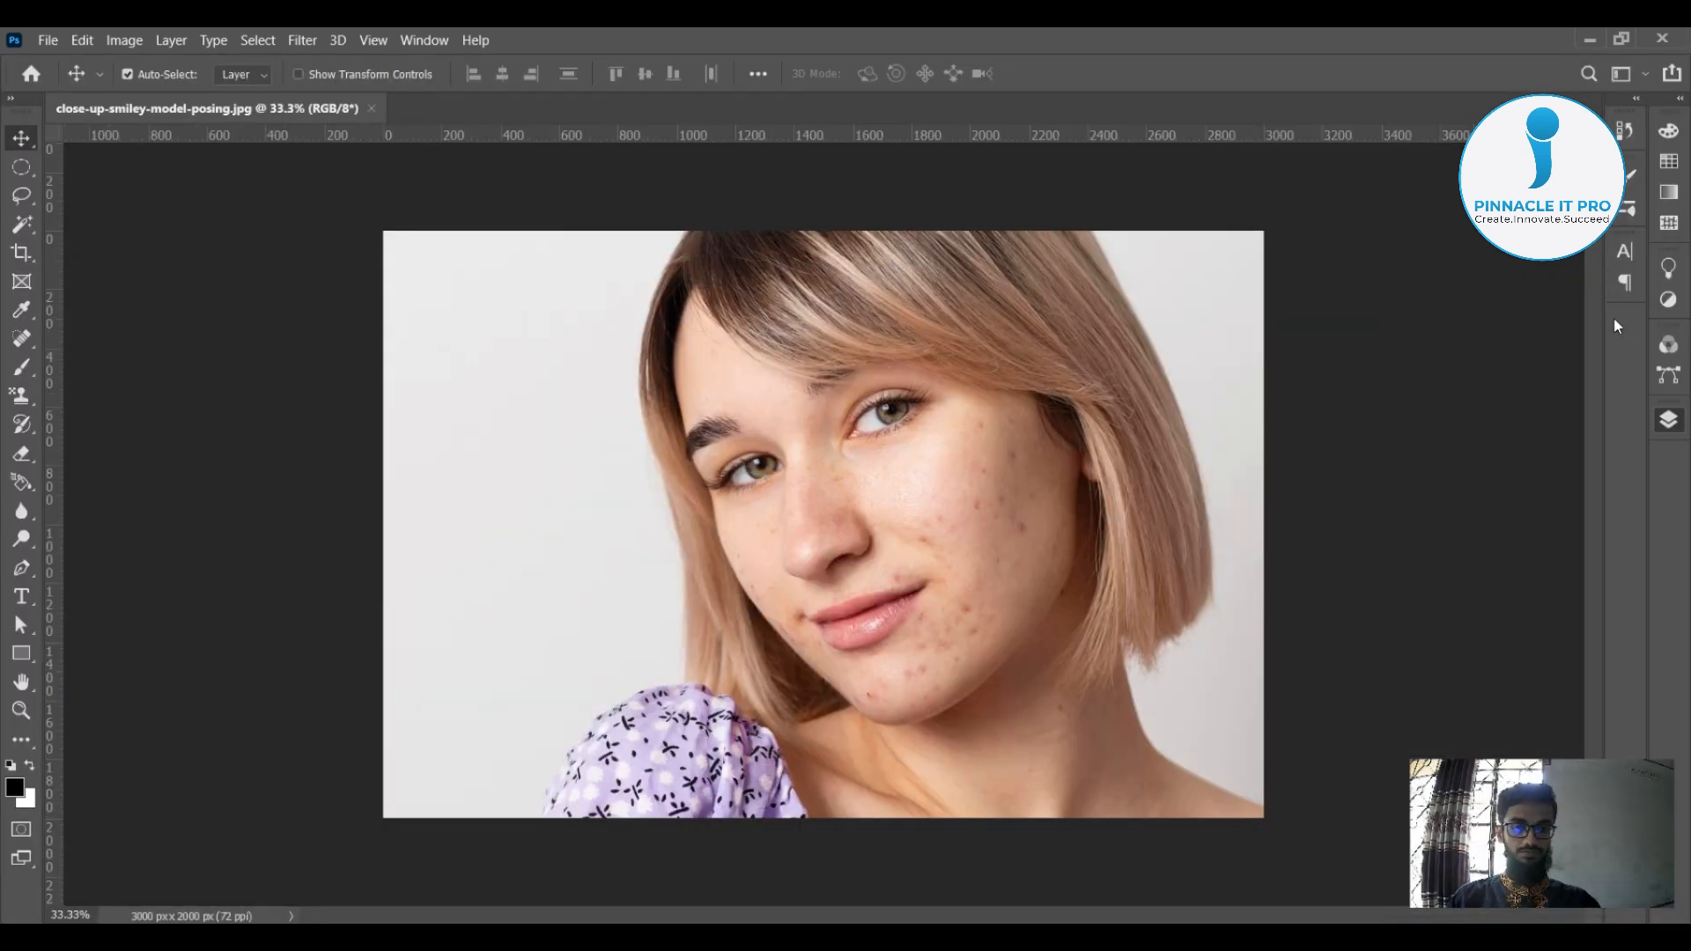
{"action": "left_click_drag", "start_coordinate": [1620, 826], "coordinate": [273, 796]}
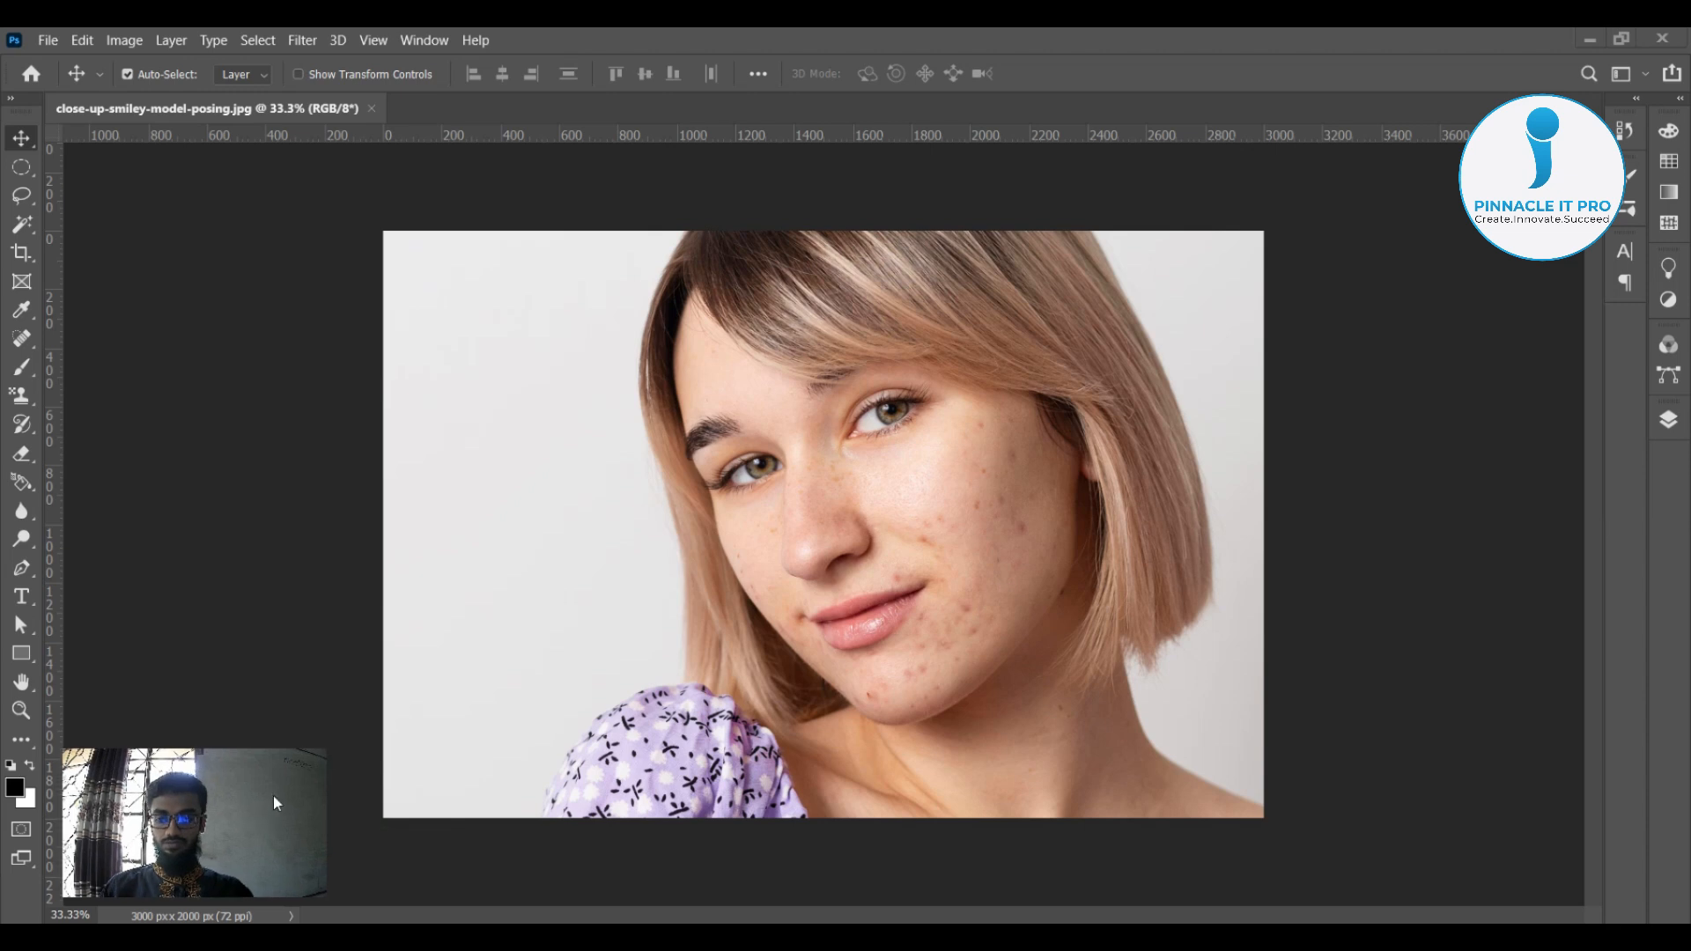
{"action": "left_click", "coordinate": [1668, 420]}
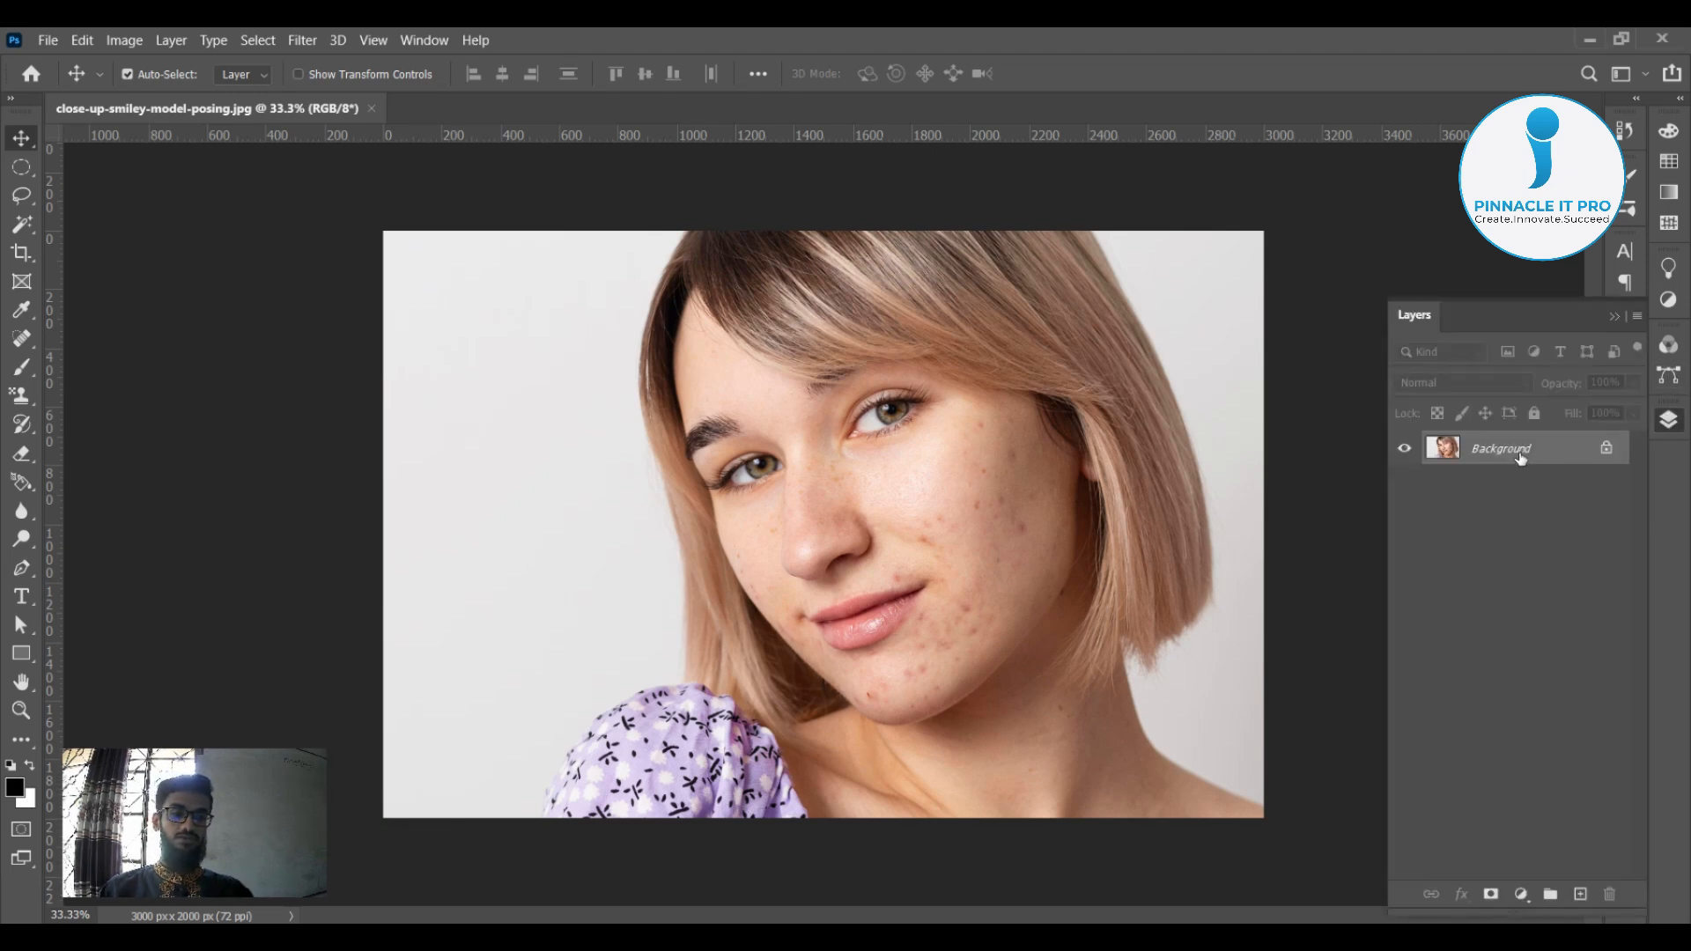
Duplicate the Background layer three times and delete the topmost copy
{"action": "key", "text": "ctrl+j"}
{"action": "key", "text": "ctrl+j"}
{"action": "key", "text": "ctrl+j"}
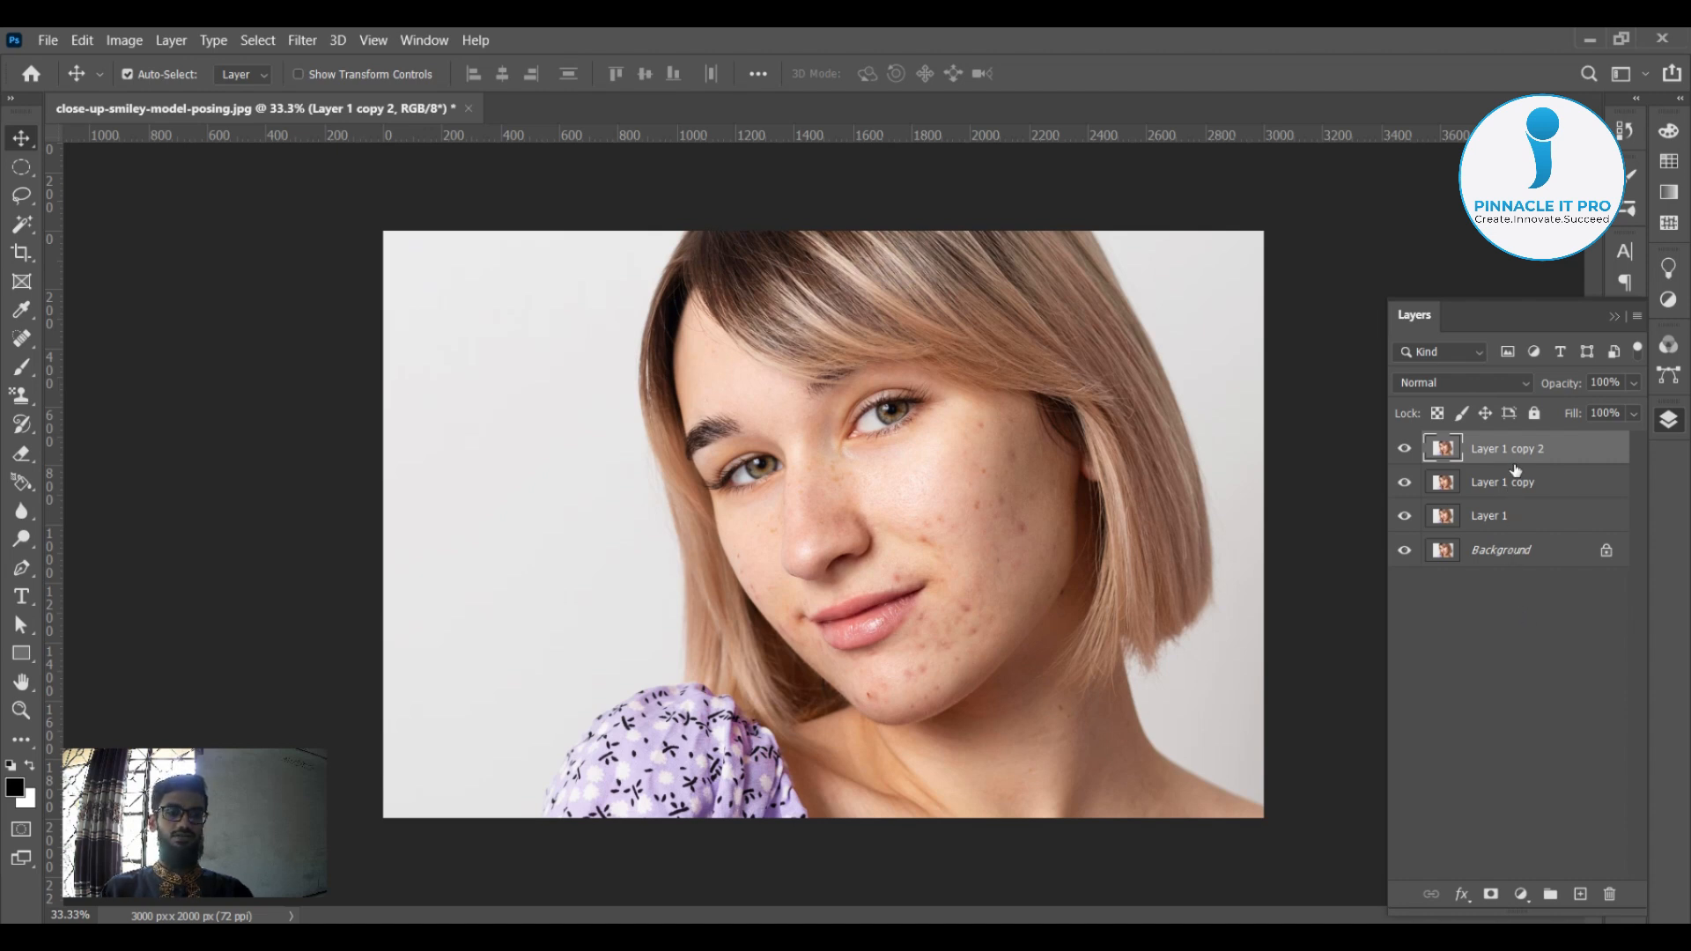
{"action": "key", "text": "Delete"}
{"action": "left_click", "coordinate": [1525, 652]}
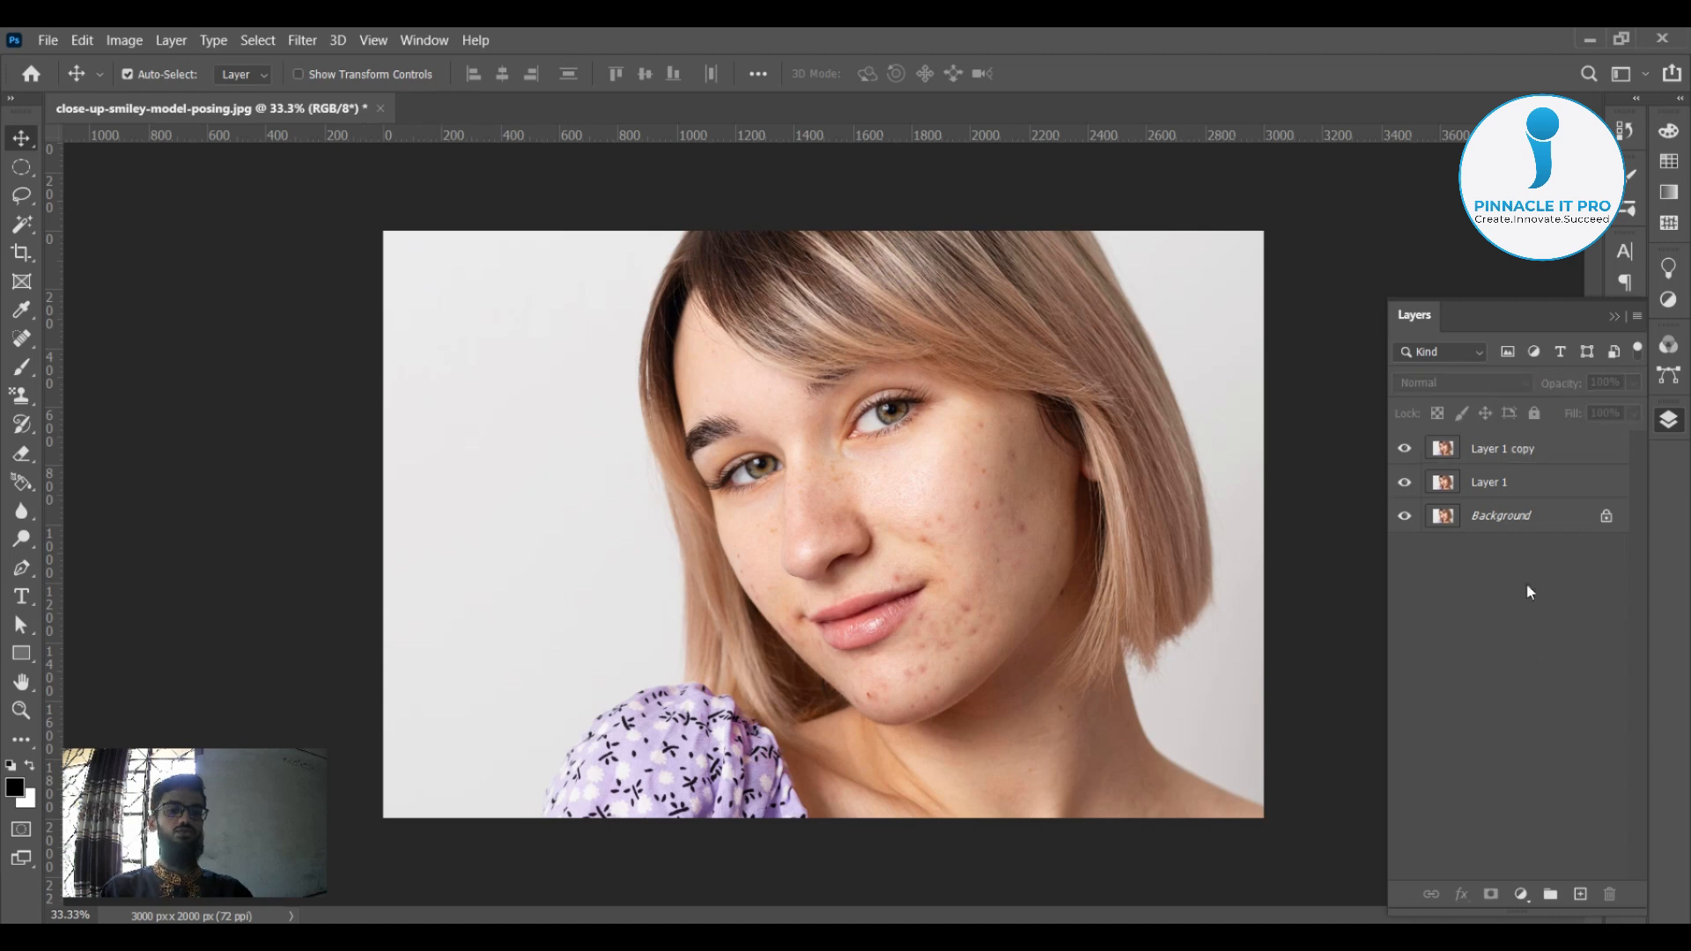
Rename the layer directly above Background as "1st layer"
{"action": "left_click", "coordinate": [1493, 484]}
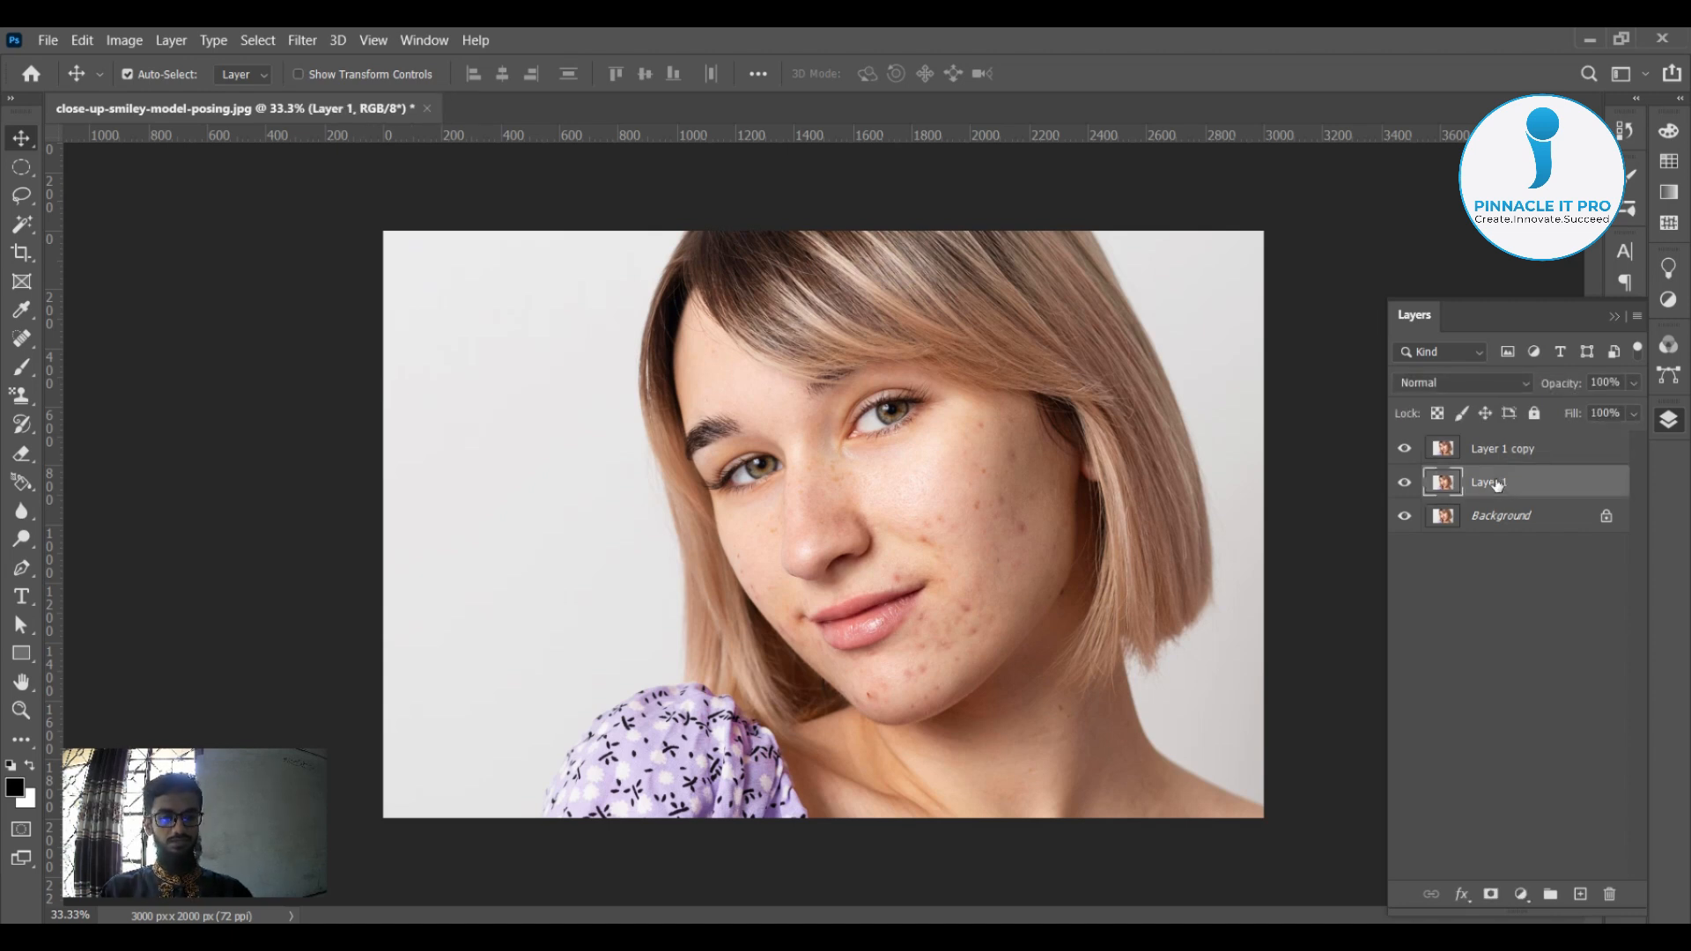
{"action": "double_click", "coordinate": [1497, 485]}
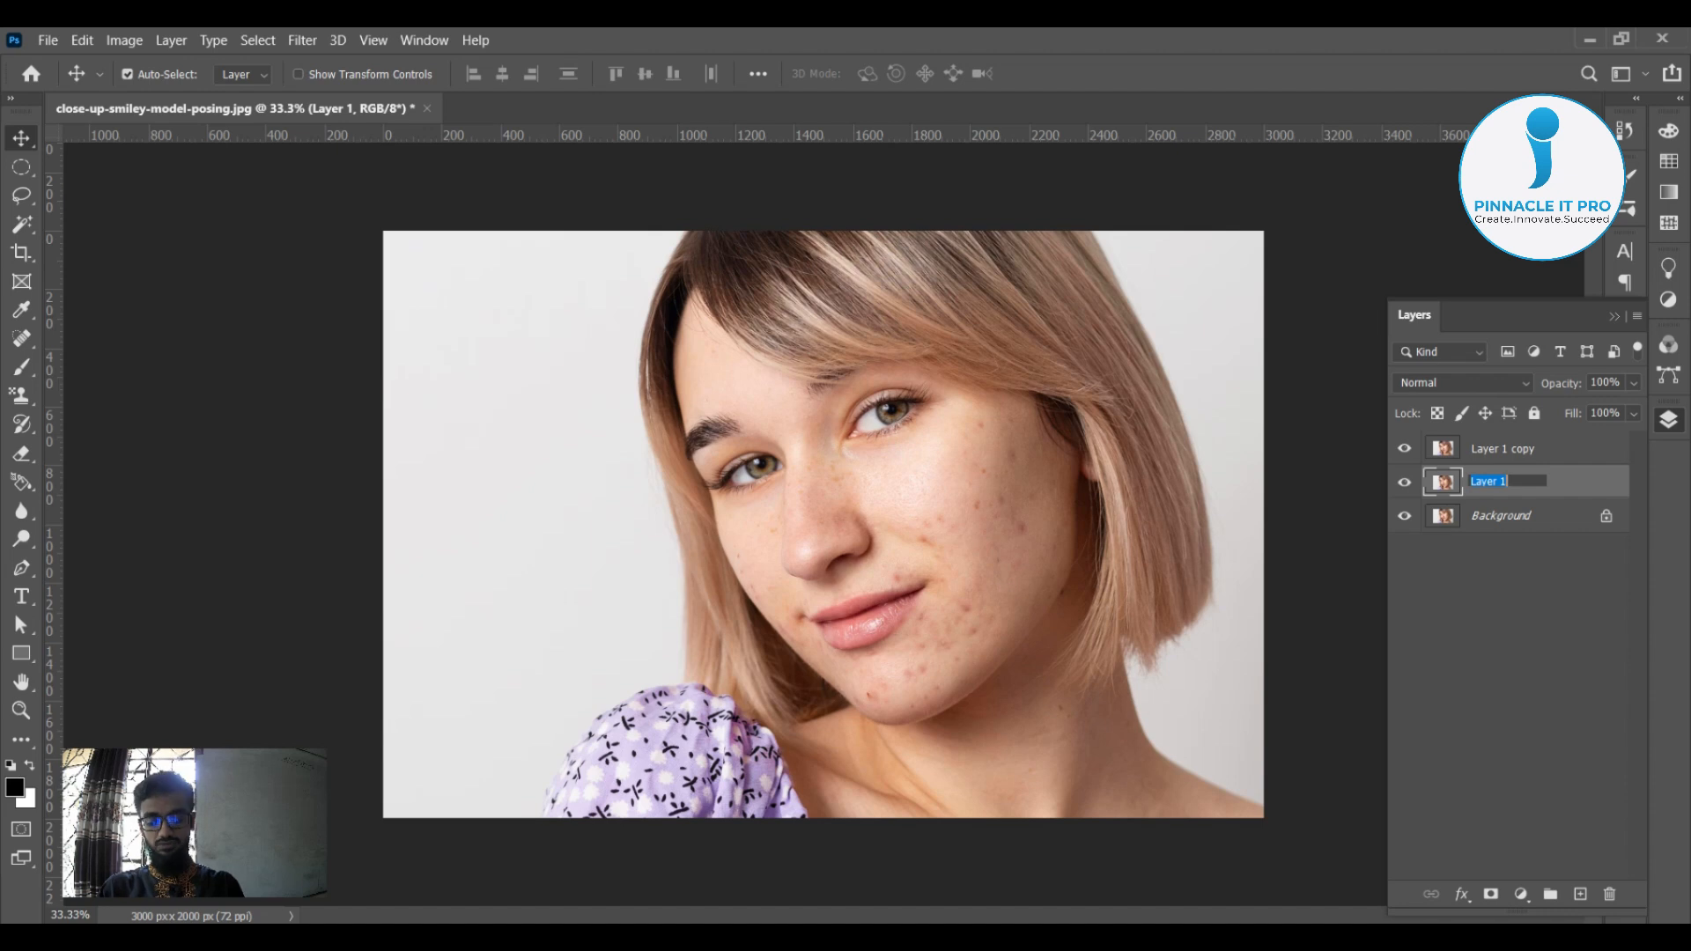
{"action": "type", "text": "1st"}
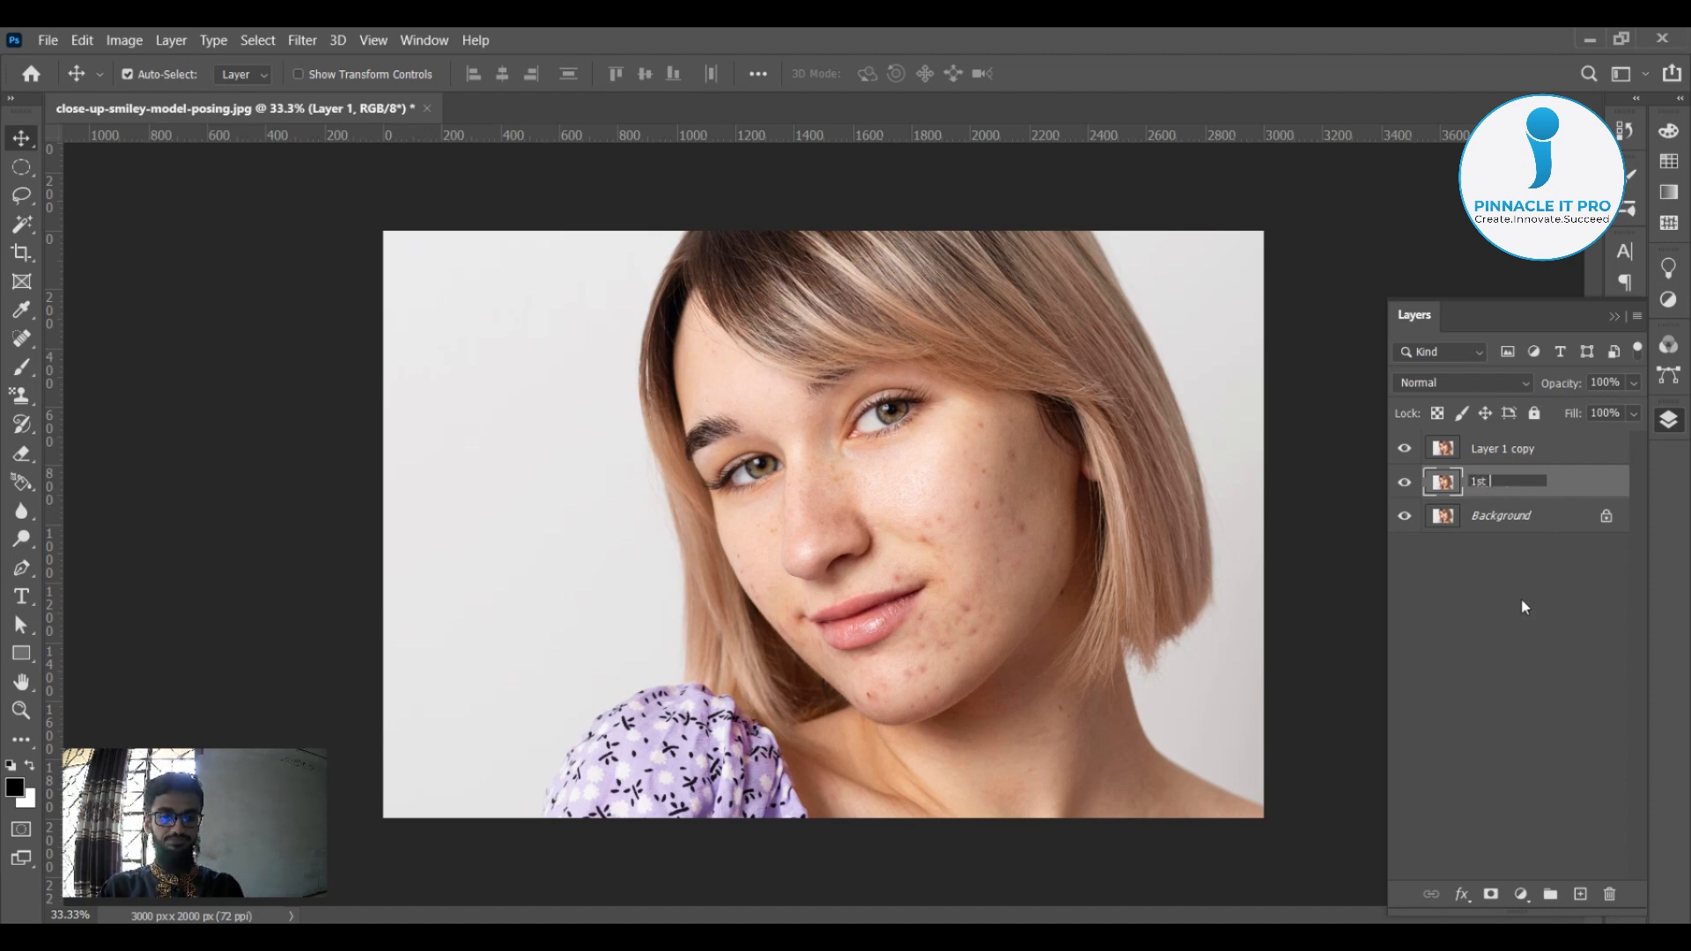
{"action": "type", "text": " layer"}
{"action": "key", "text": "Return"}
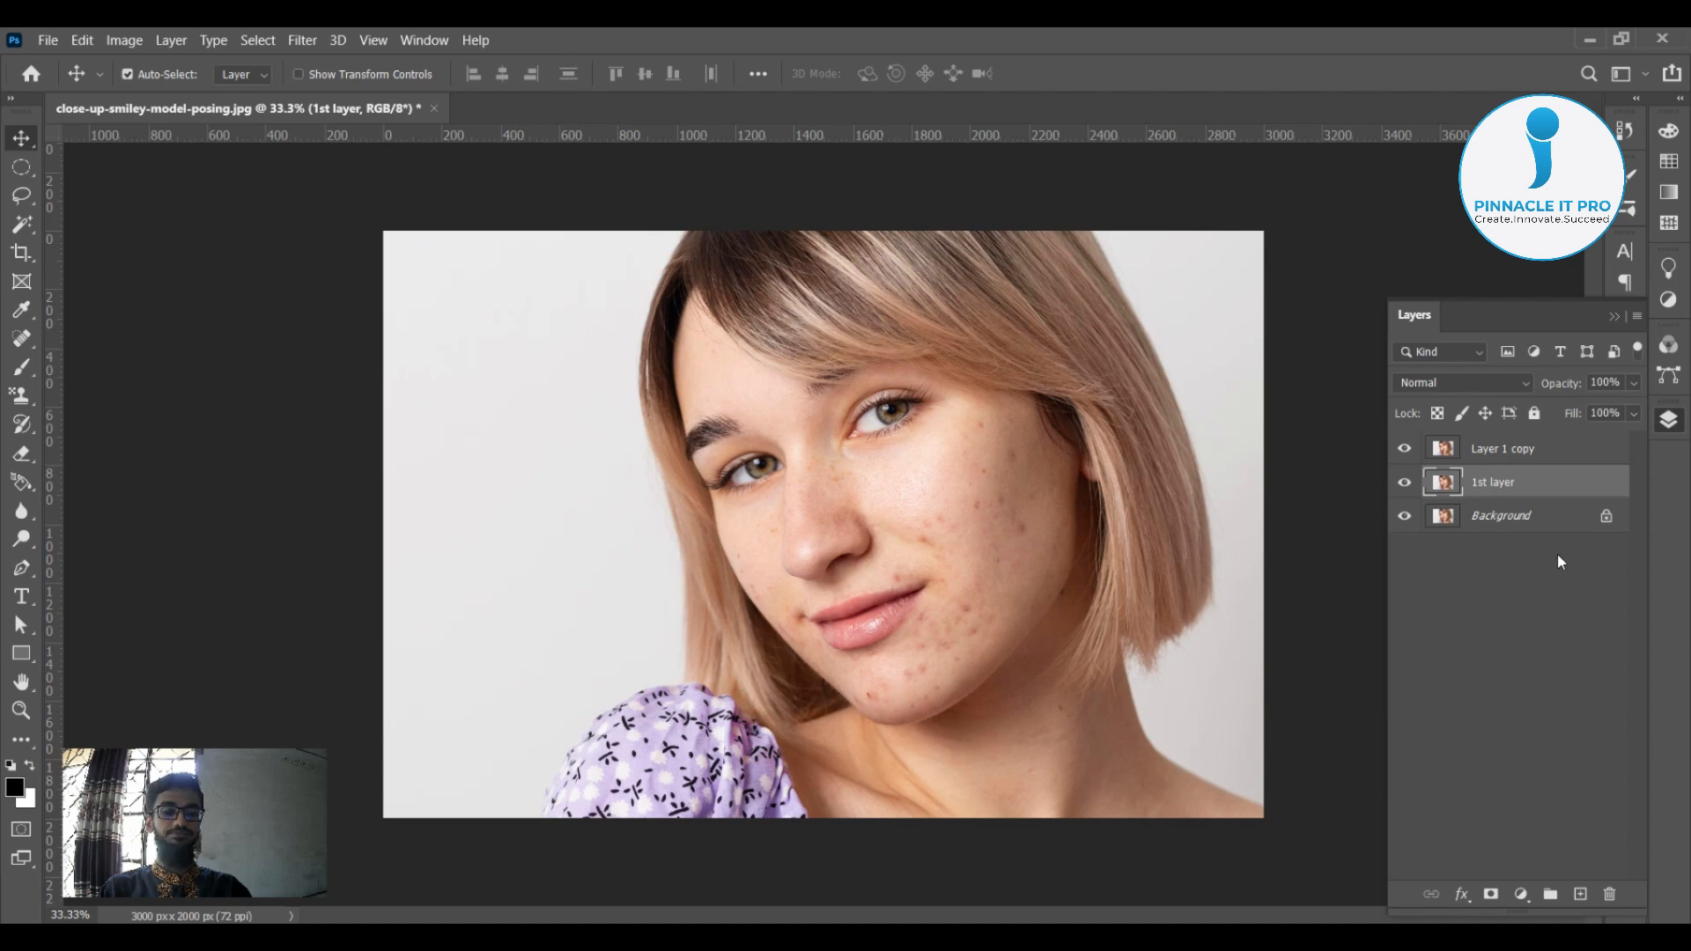
Hide Layer 1 copy and convert 1st layer for smart filters
{"action": "left_click", "coordinate": [1405, 451]}
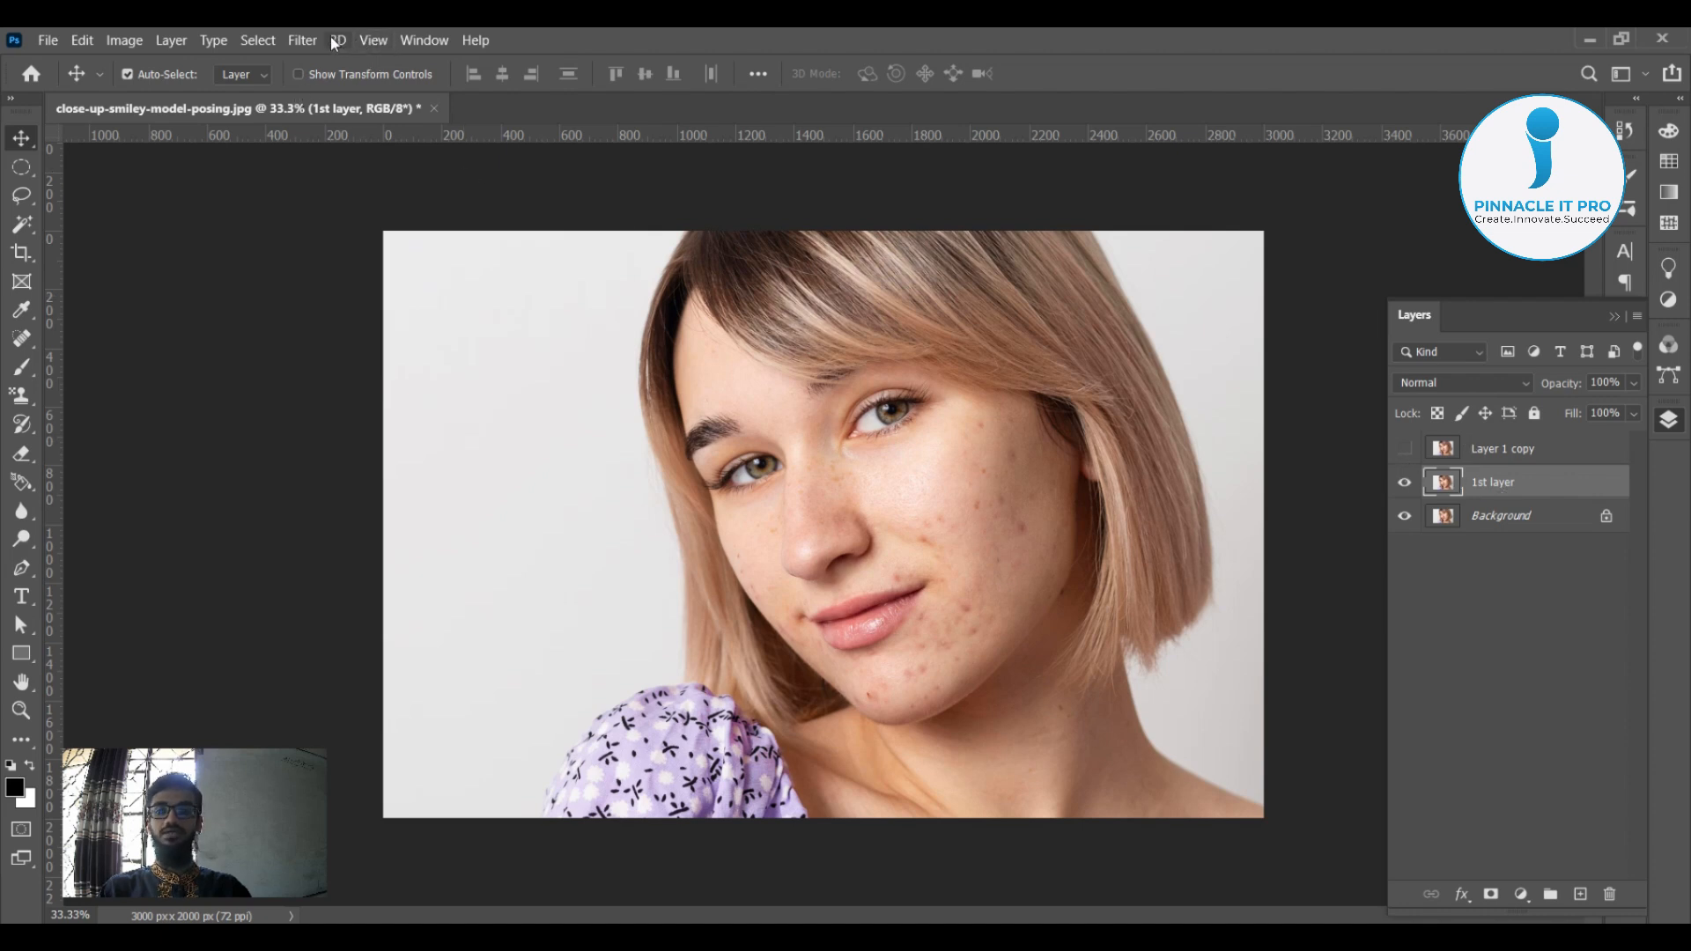
{"action": "left_click", "coordinate": [298, 42]}
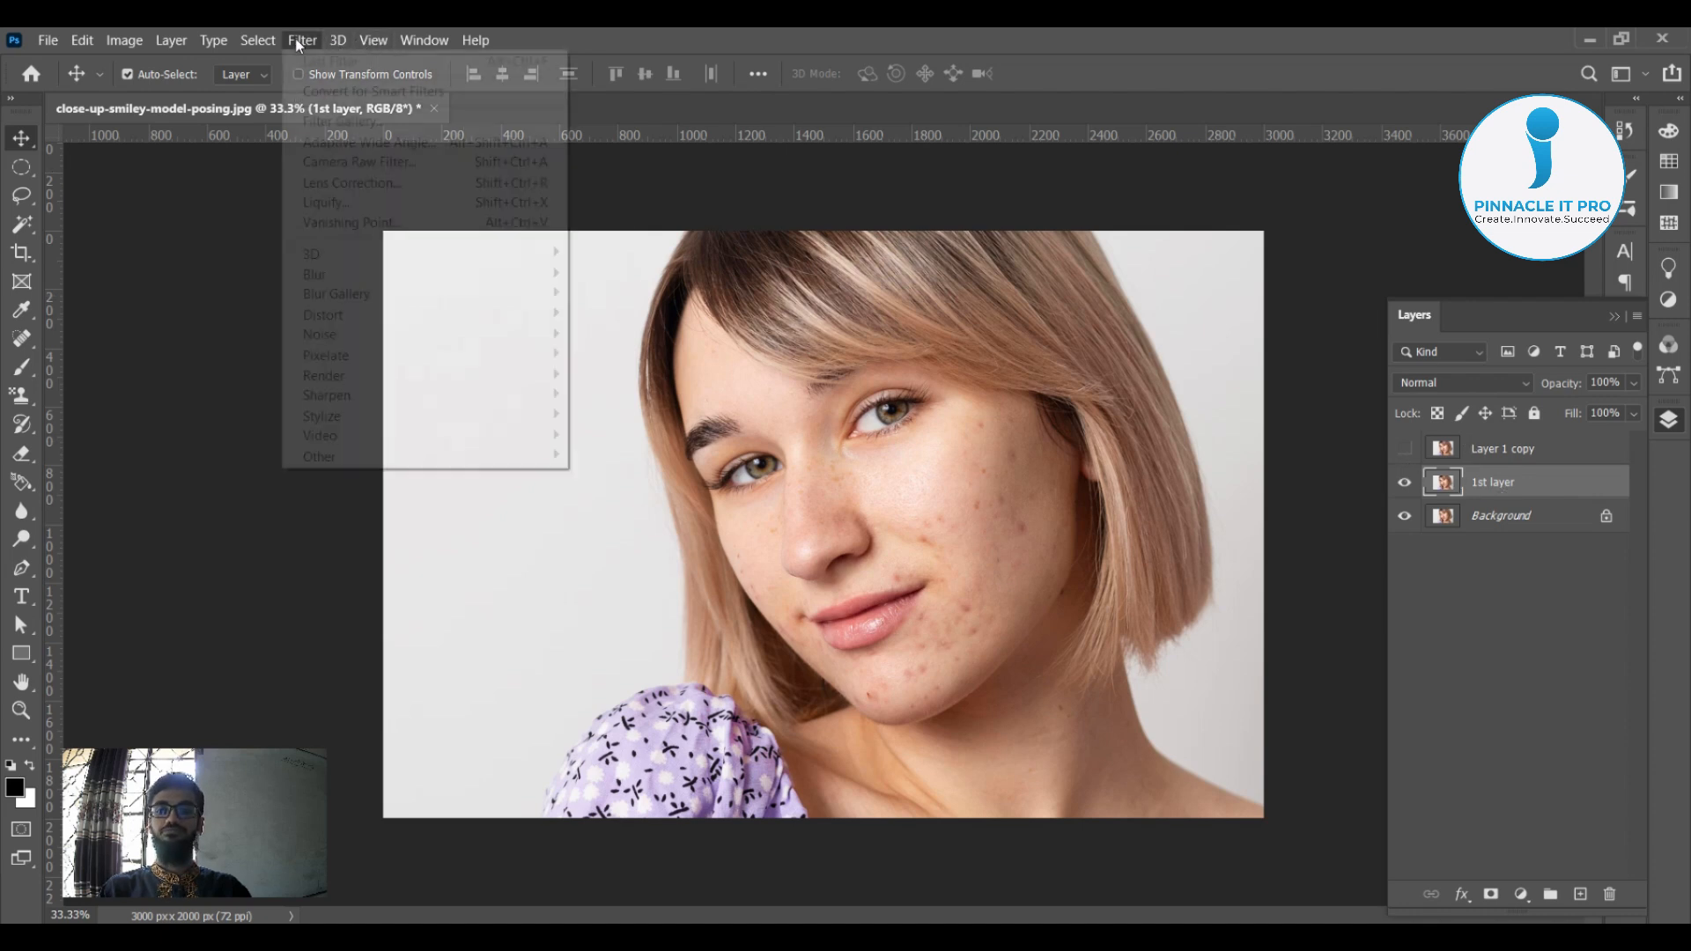
{"action": "left_click", "coordinate": [330, 91]}
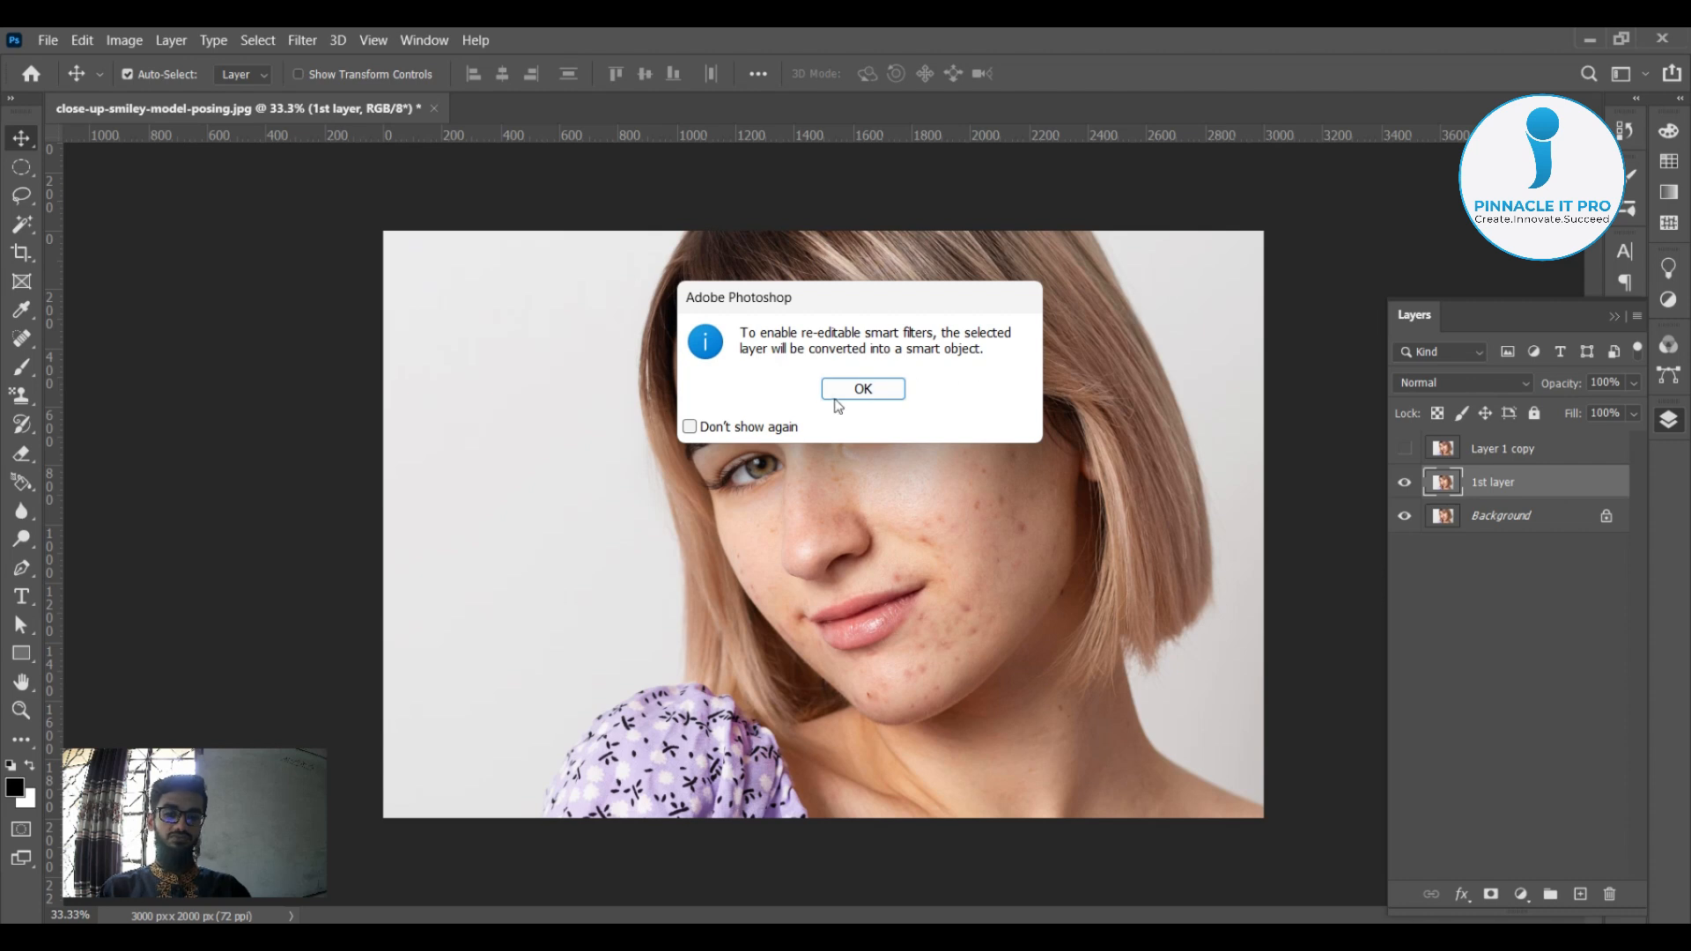
{"action": "left_click", "coordinate": [847, 394]}
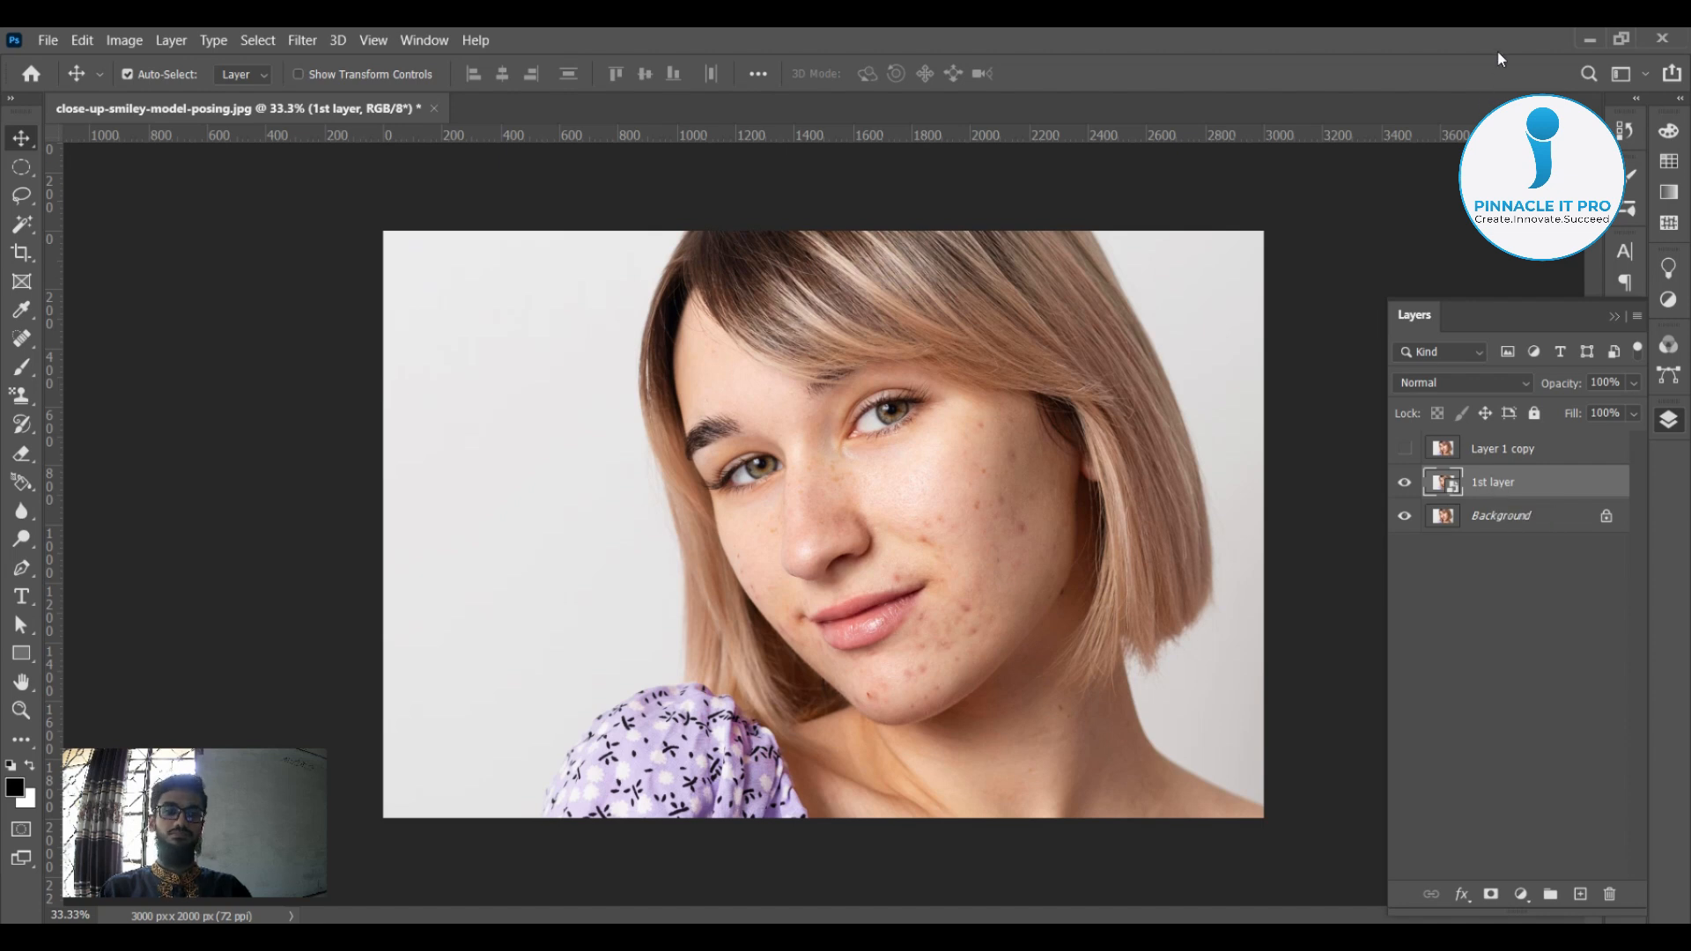
Apply a Median noise filter with a radius of 33 pixels to 1st layer
{"action": "left_click", "coordinate": [300, 40]}
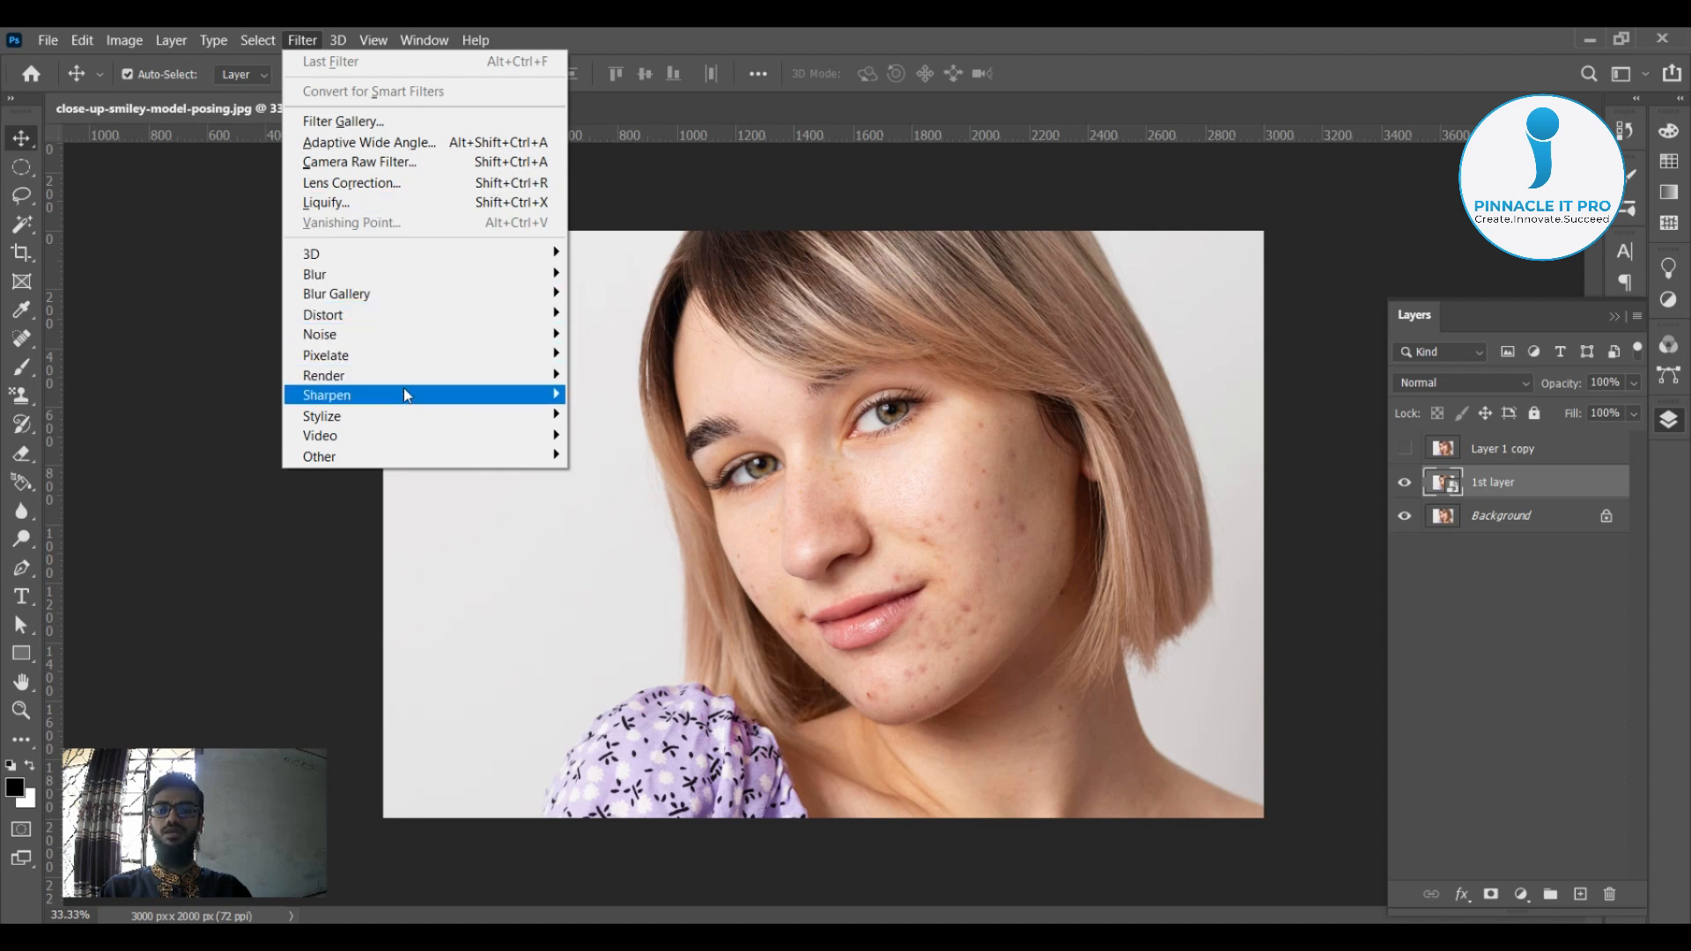
{"action": "mouse_move", "coordinate": [438, 335]}
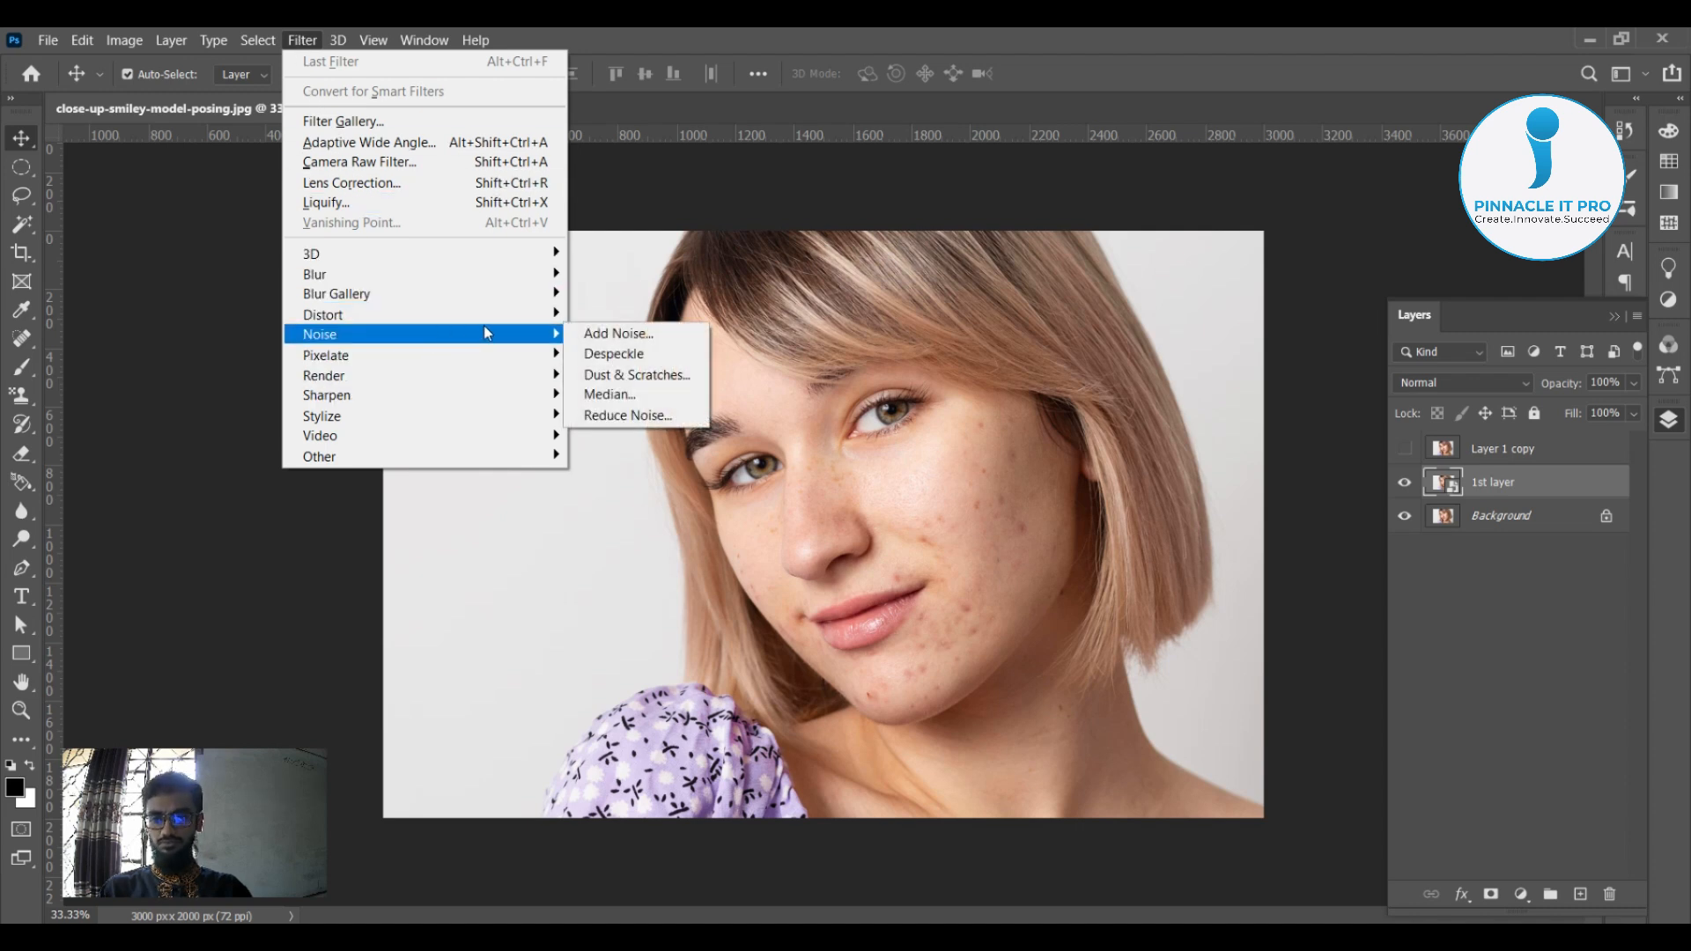
{"action": "left_click", "coordinate": [620, 397]}
{"action": "left_click_drag", "start_coordinate": [870, 169], "coordinate": [418, 191]}
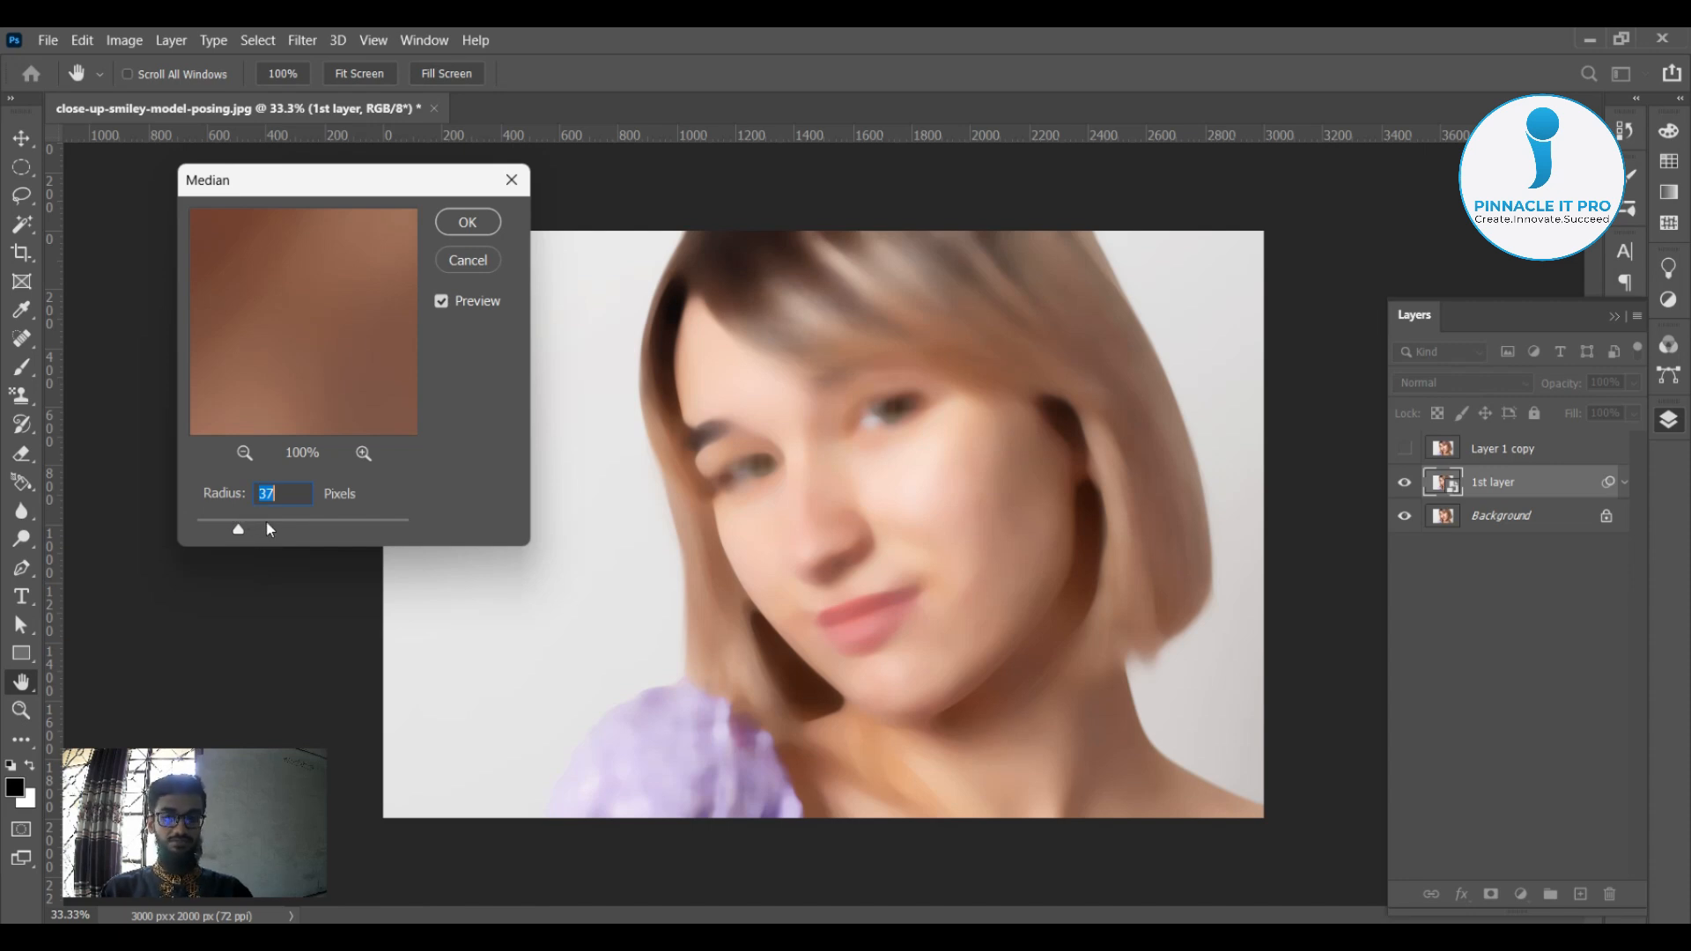
{"action": "left_click", "coordinate": [272, 523]}
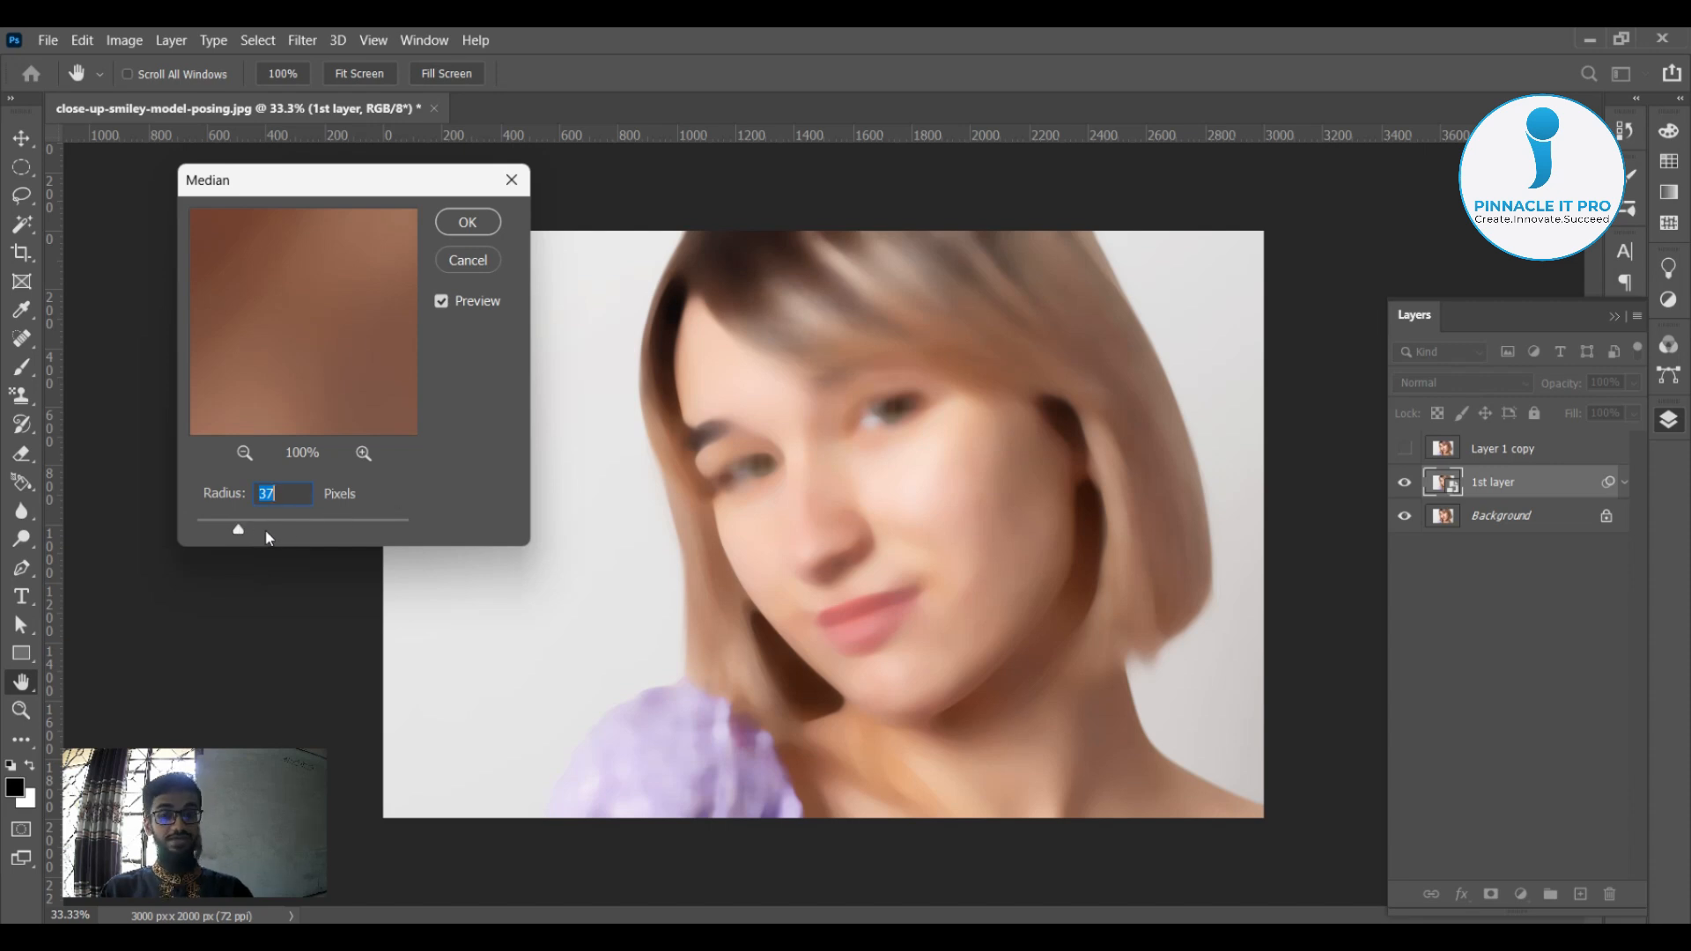
{"action": "left_click_drag", "start_coordinate": [240, 528], "coordinate": [235, 528]}
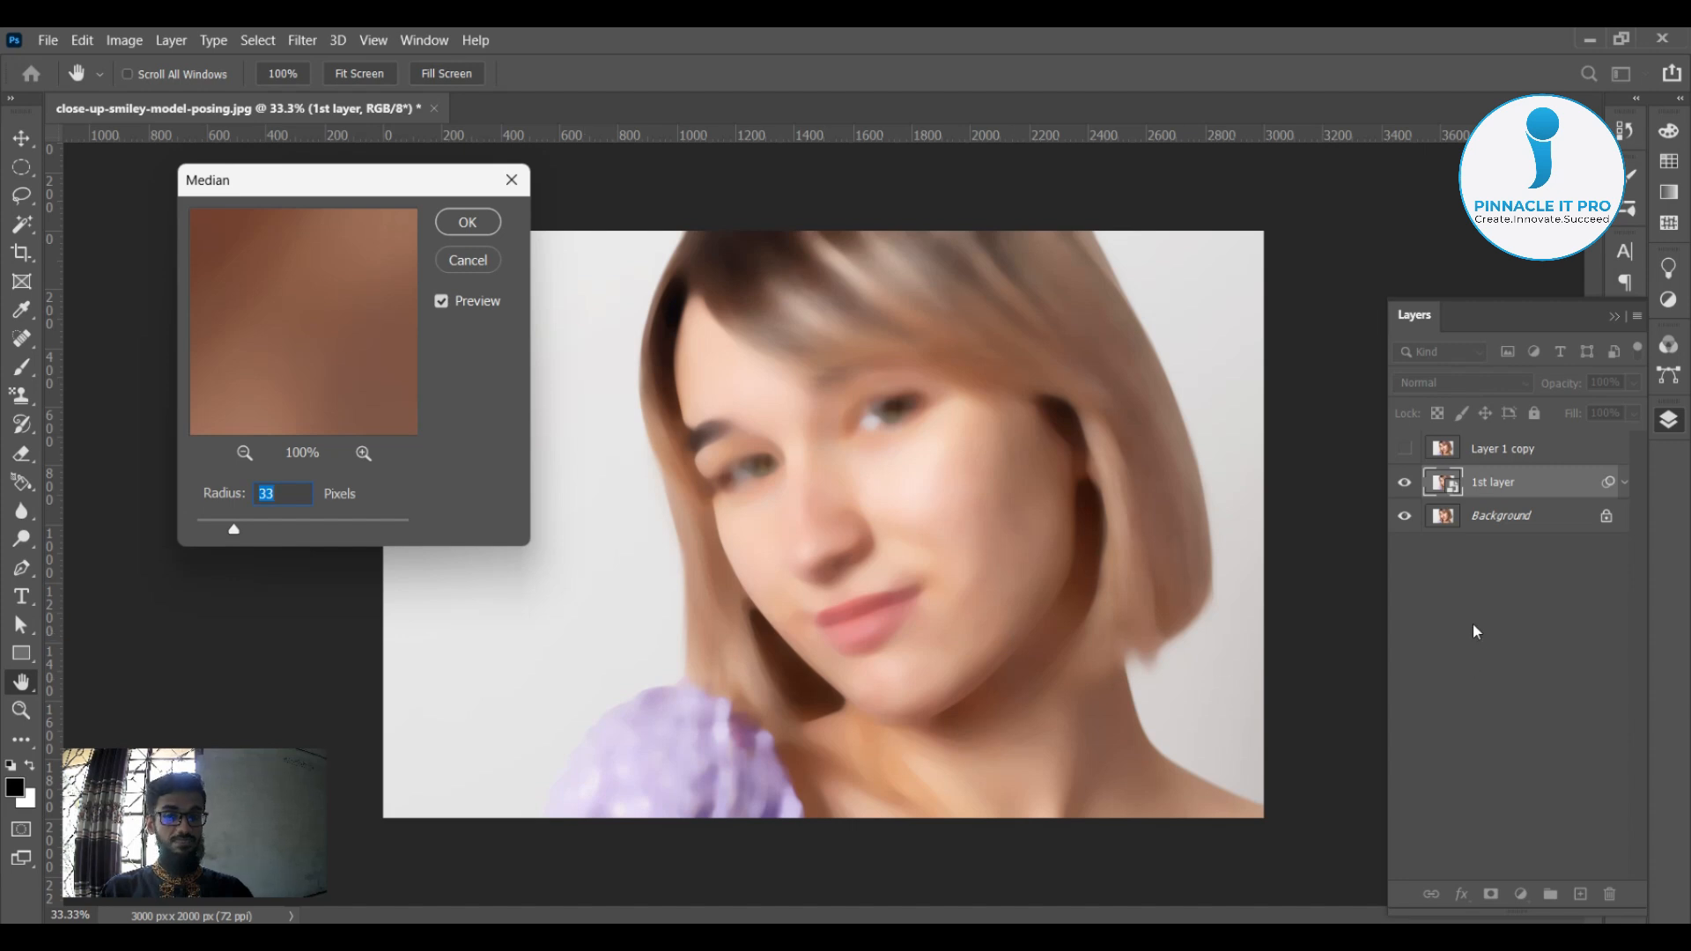
{"action": "left_click", "coordinate": [460, 225]}
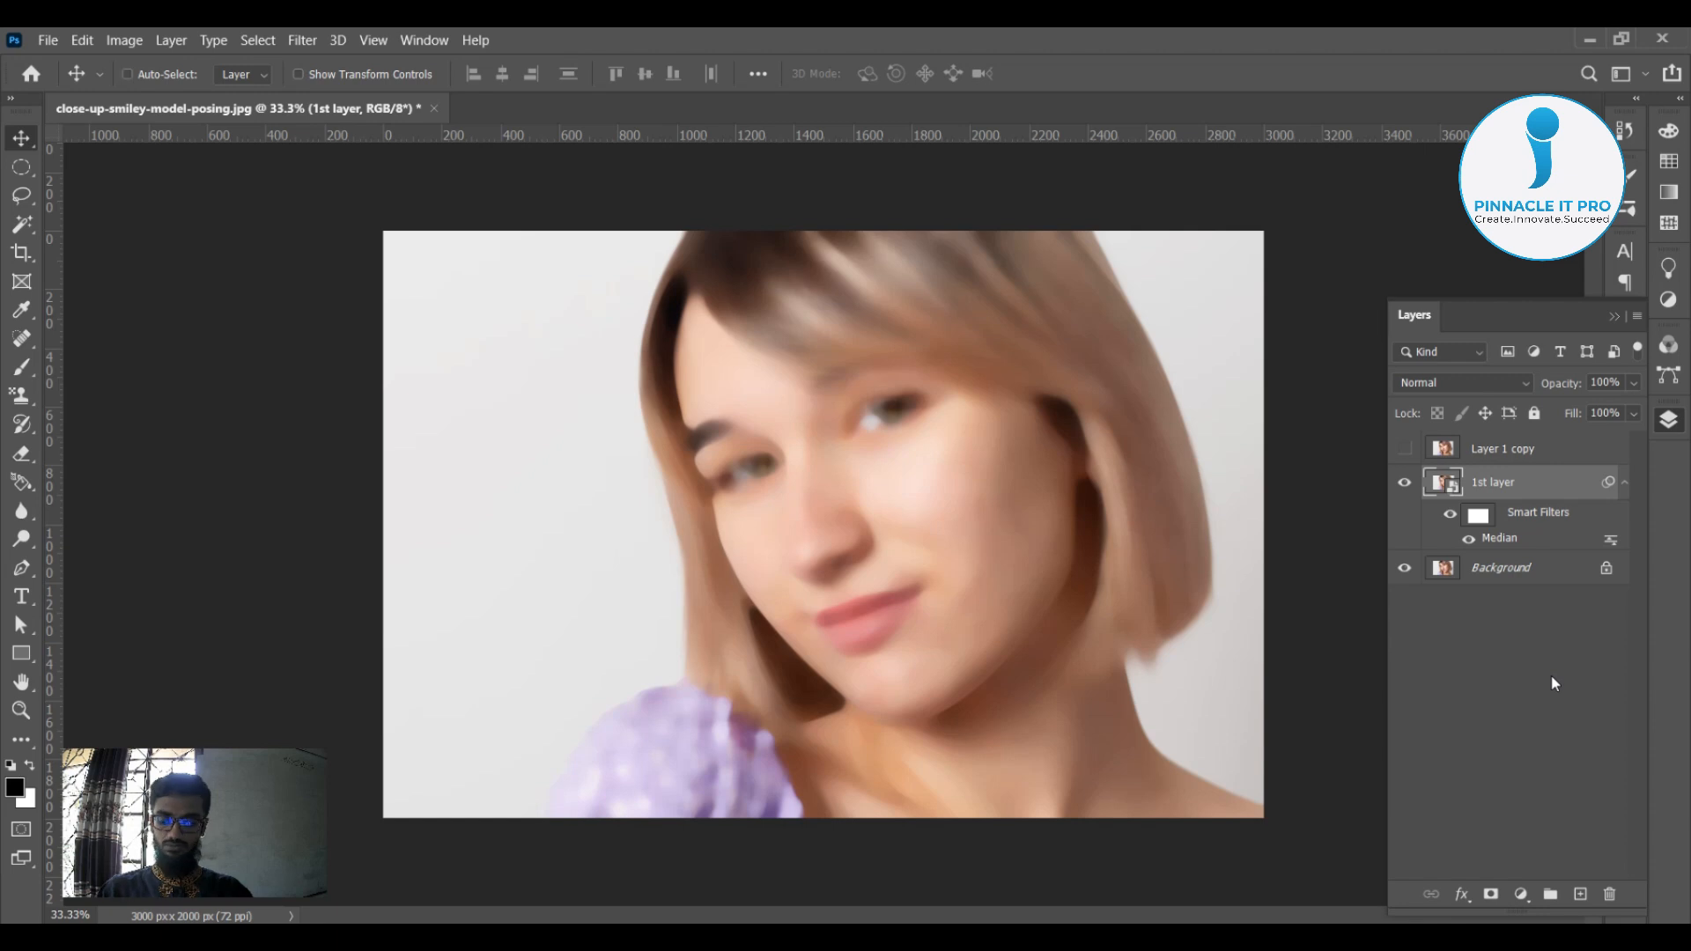
Create a new layer above 1st layer in Overlay mode, filled with the Overlay-neutral 50% gray
{"action": "key", "text": "ctrl+shift+n"}
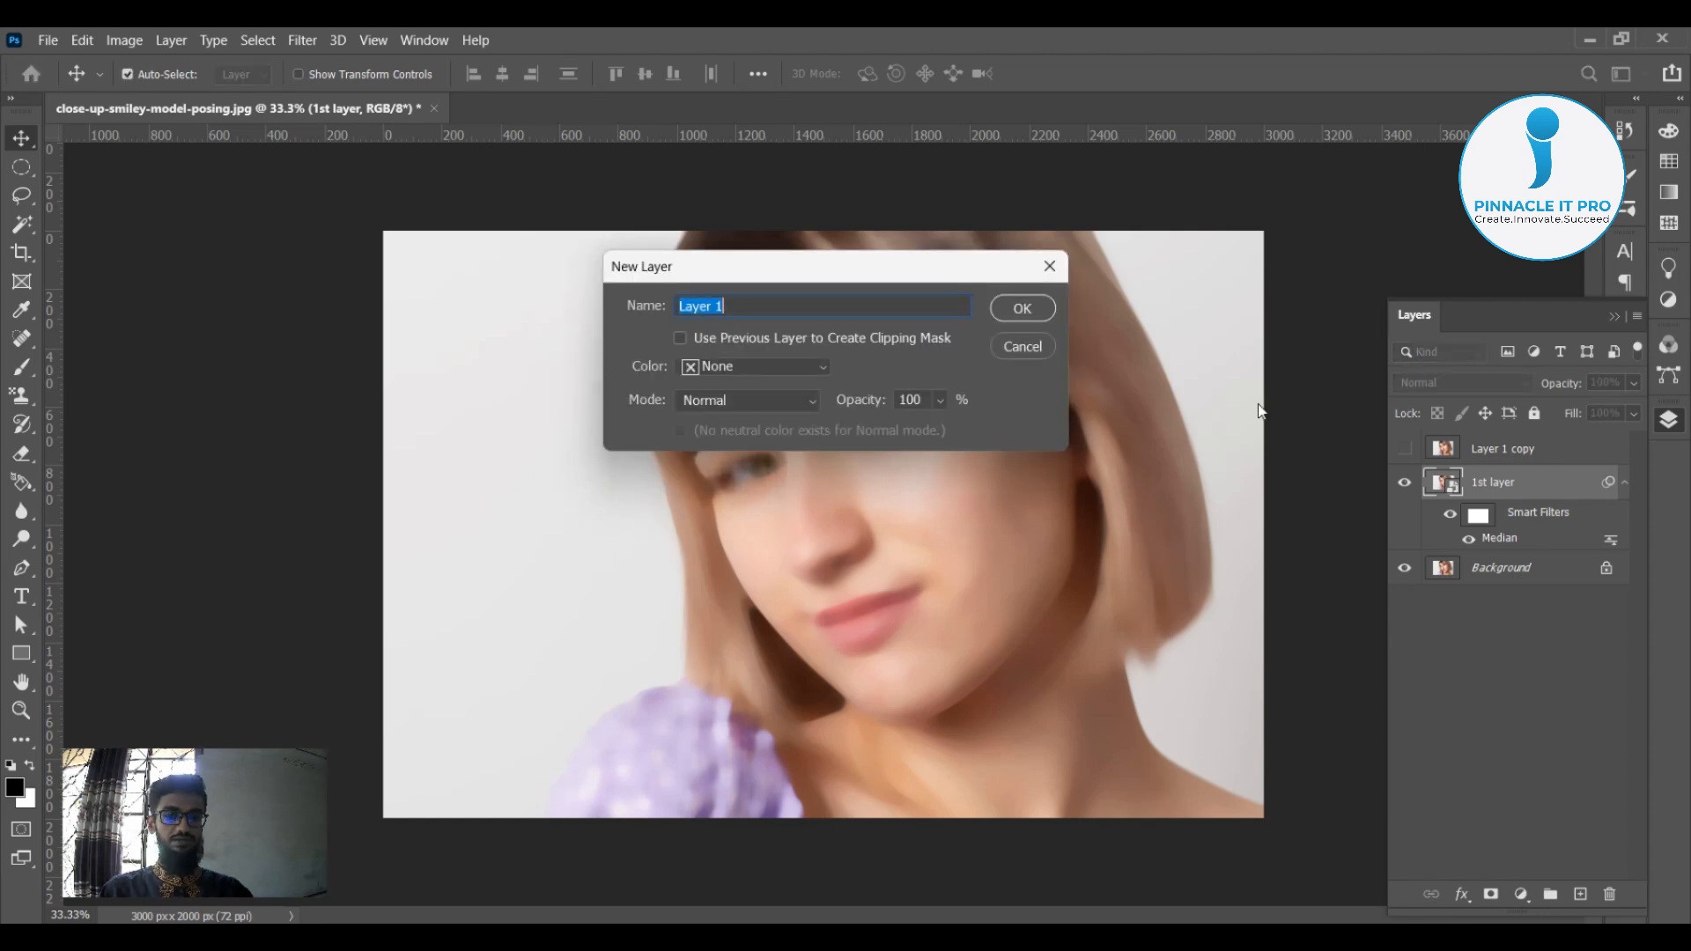
{"action": "left_click", "coordinate": [824, 366]}
{"action": "left_click", "coordinate": [823, 365]}
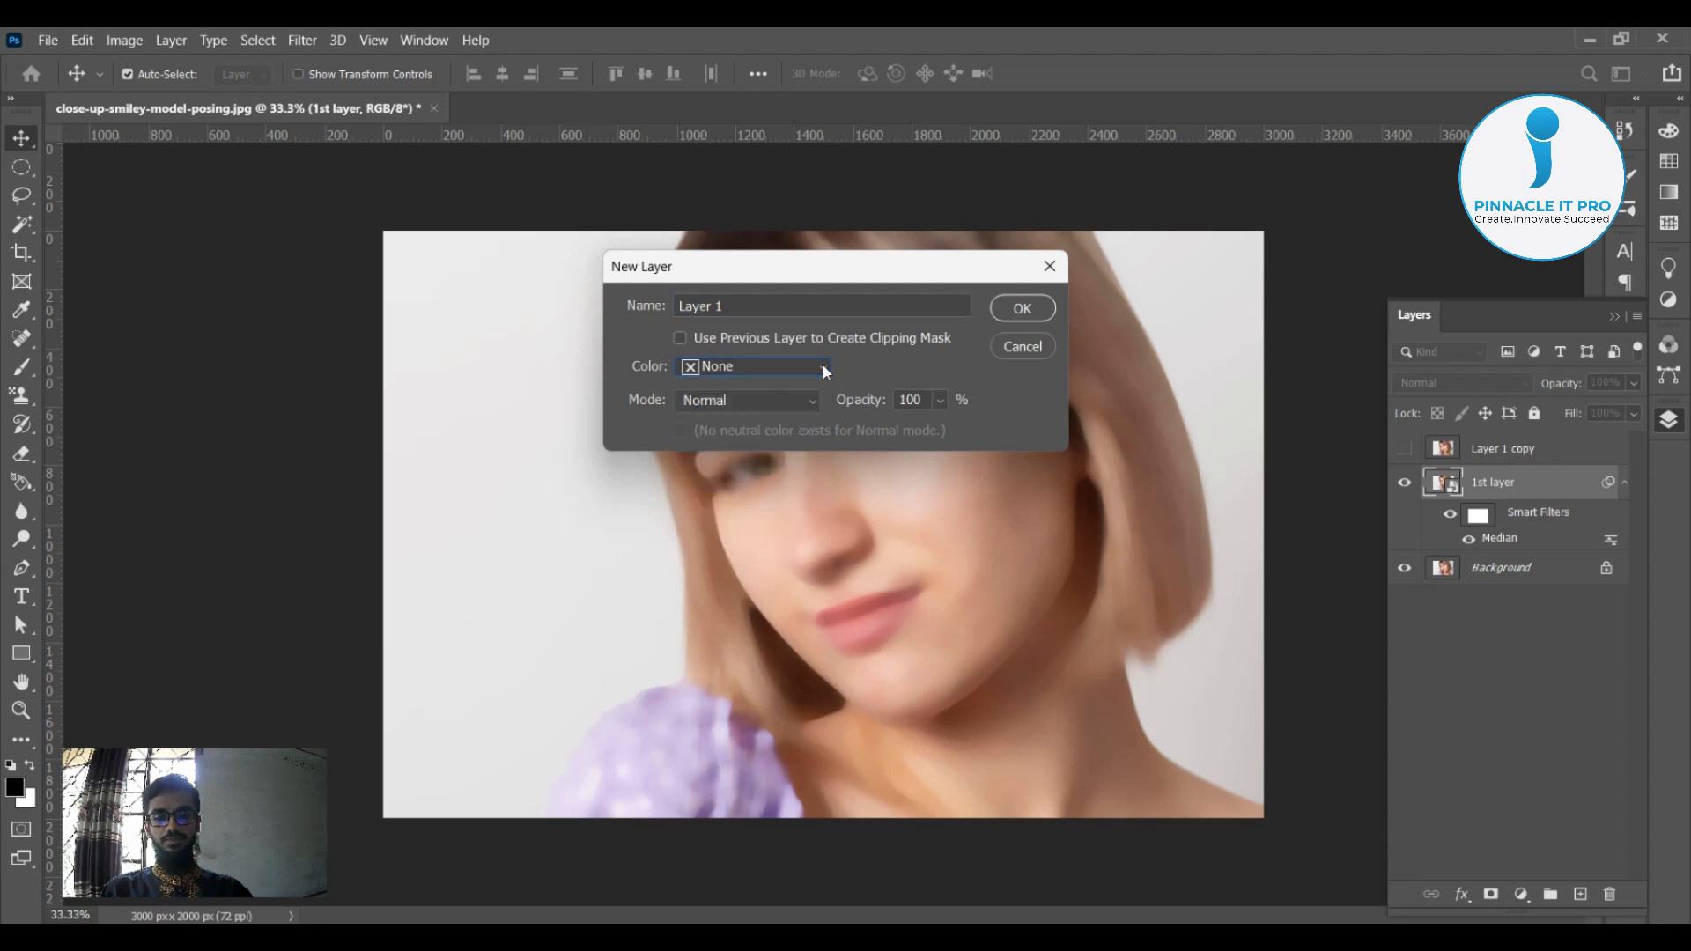
{"action": "left_click", "coordinate": [811, 401]}
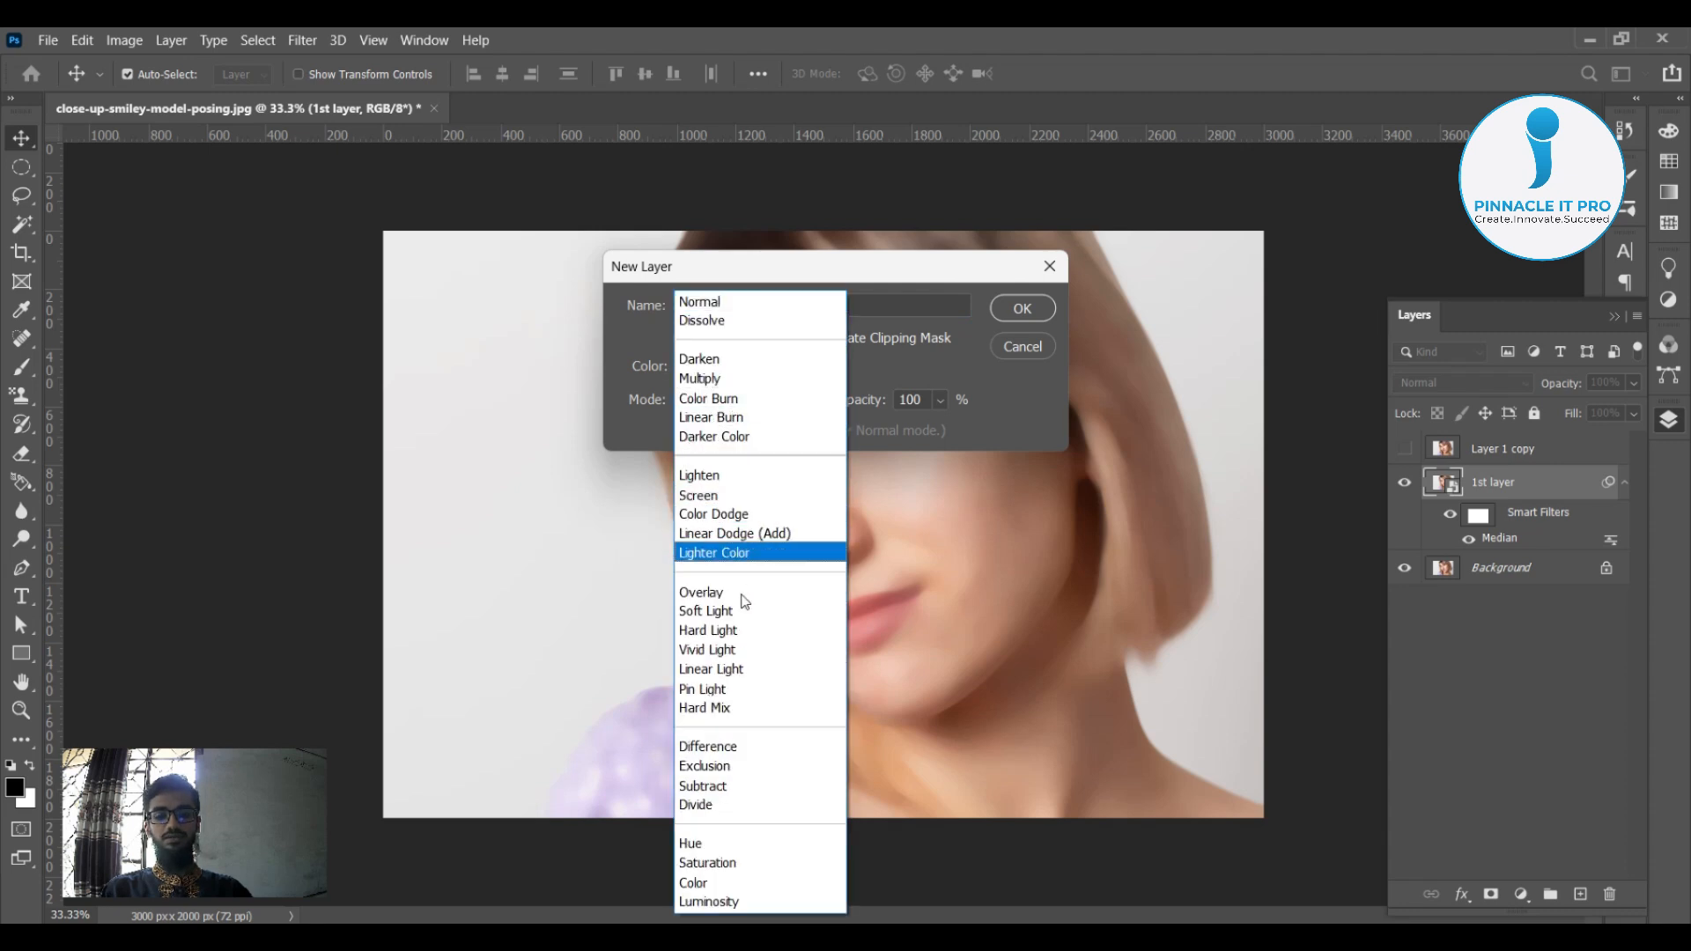
{"action": "left_click", "coordinate": [738, 599]}
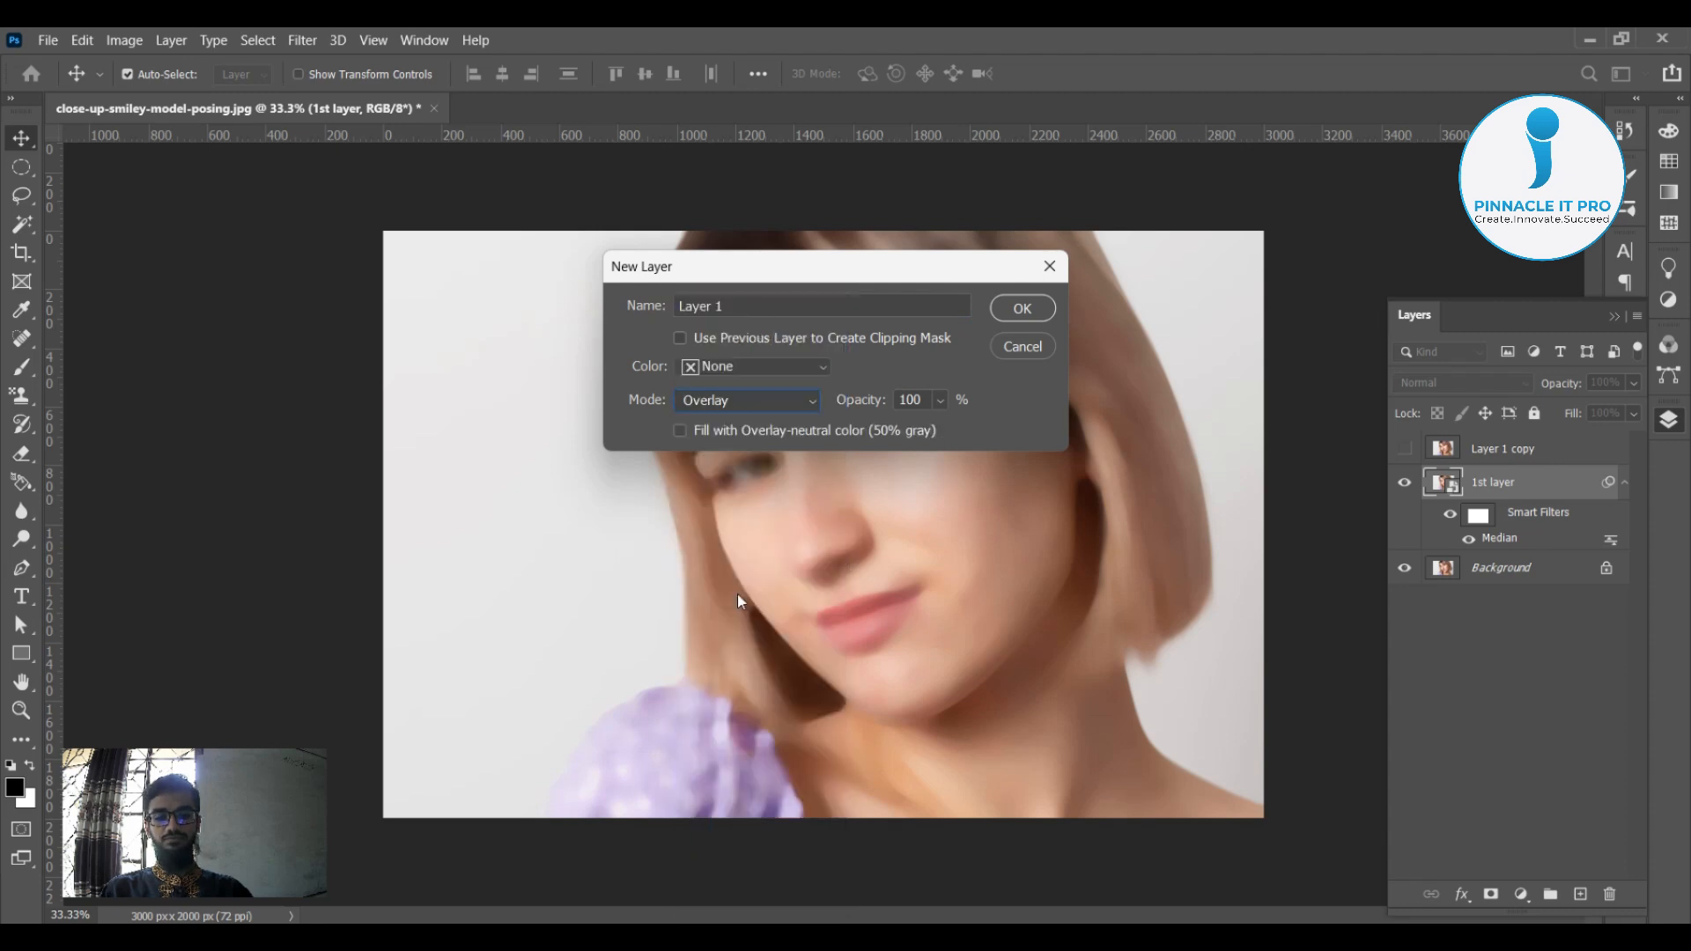
{"action": "left_click", "coordinate": [680, 431]}
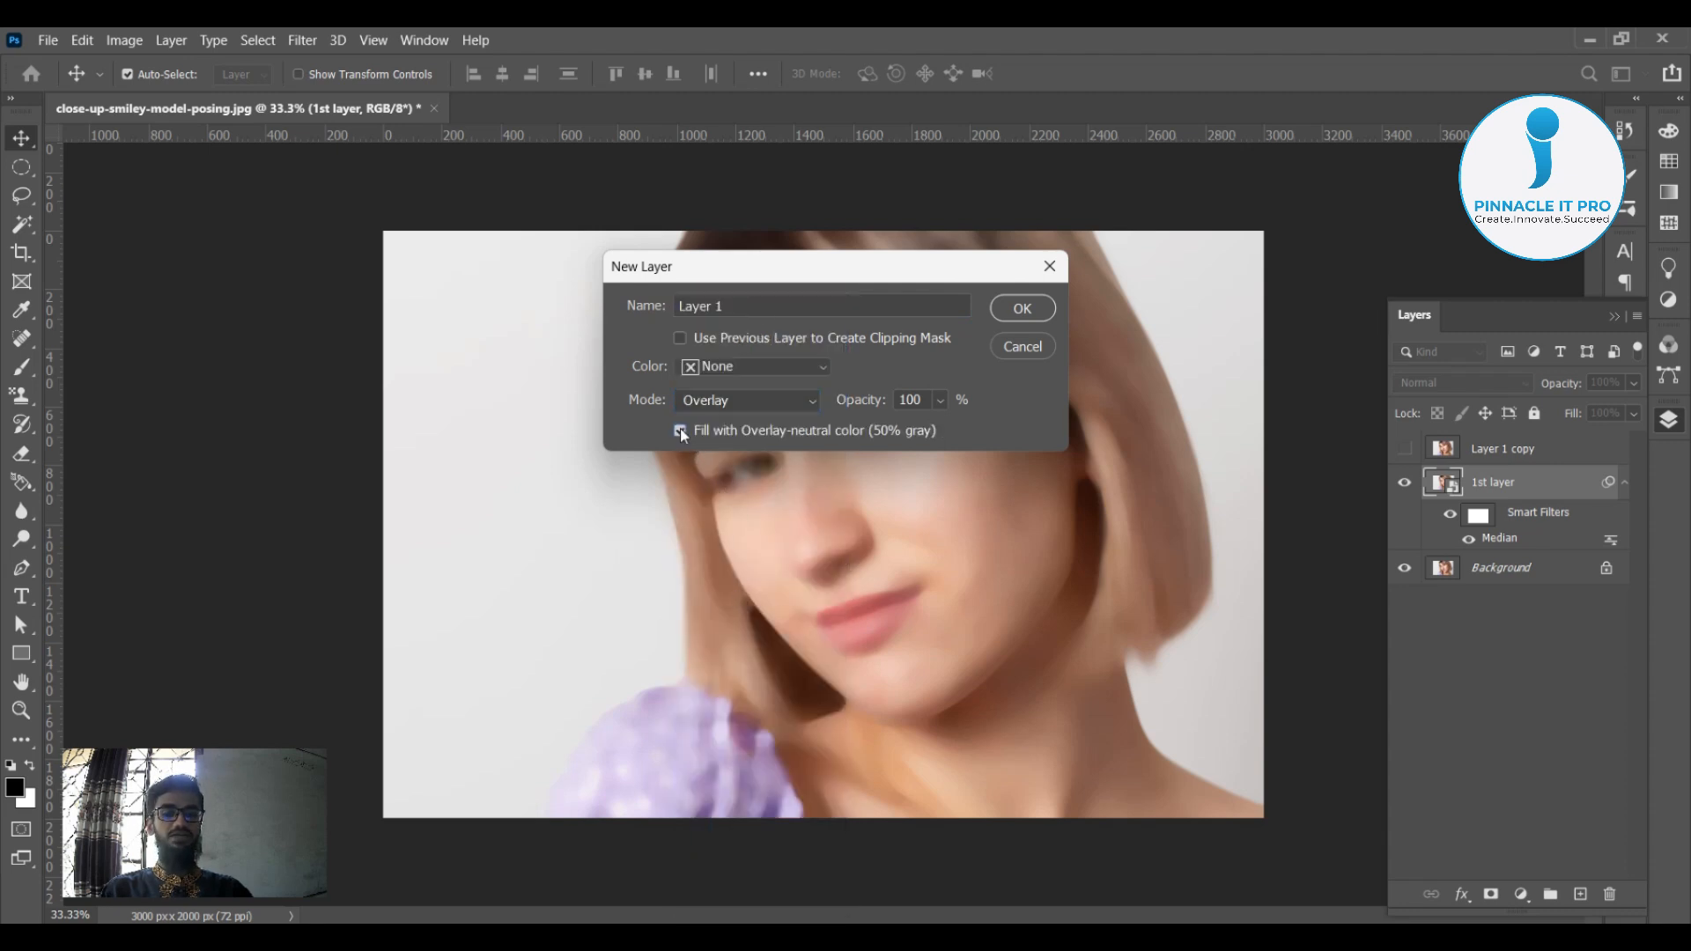
{"action": "left_click", "coordinate": [1022, 309]}
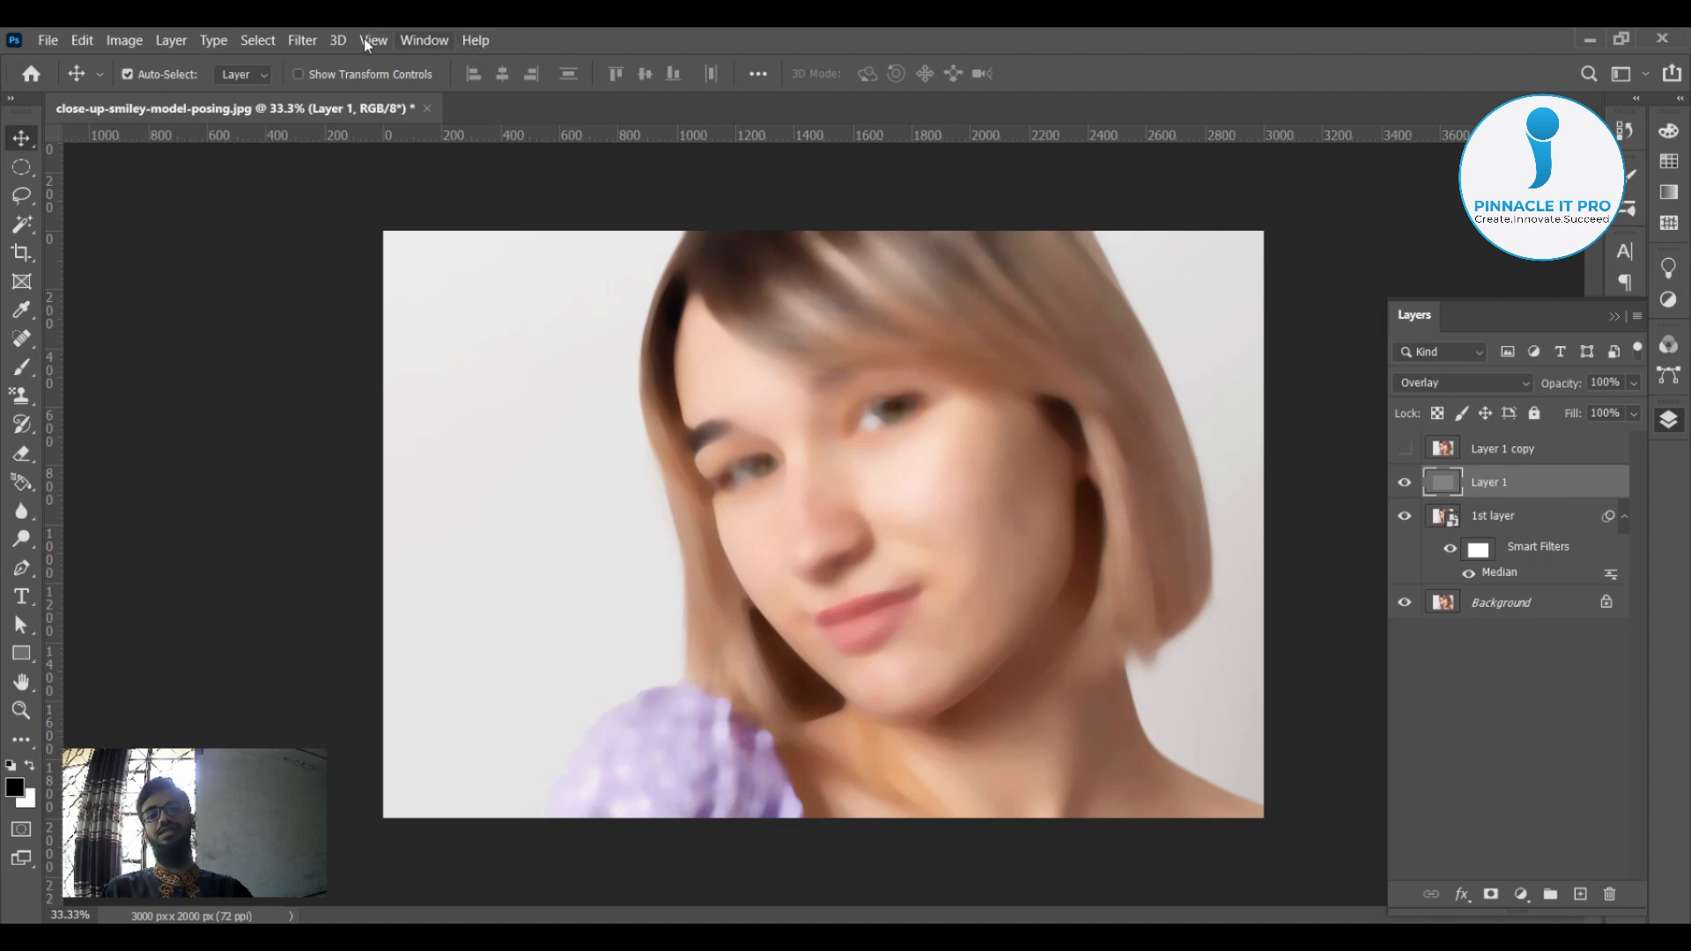
Convert the gray Overlay layer, Layer 1, for smart filters
{"action": "left_click", "coordinate": [303, 41]}
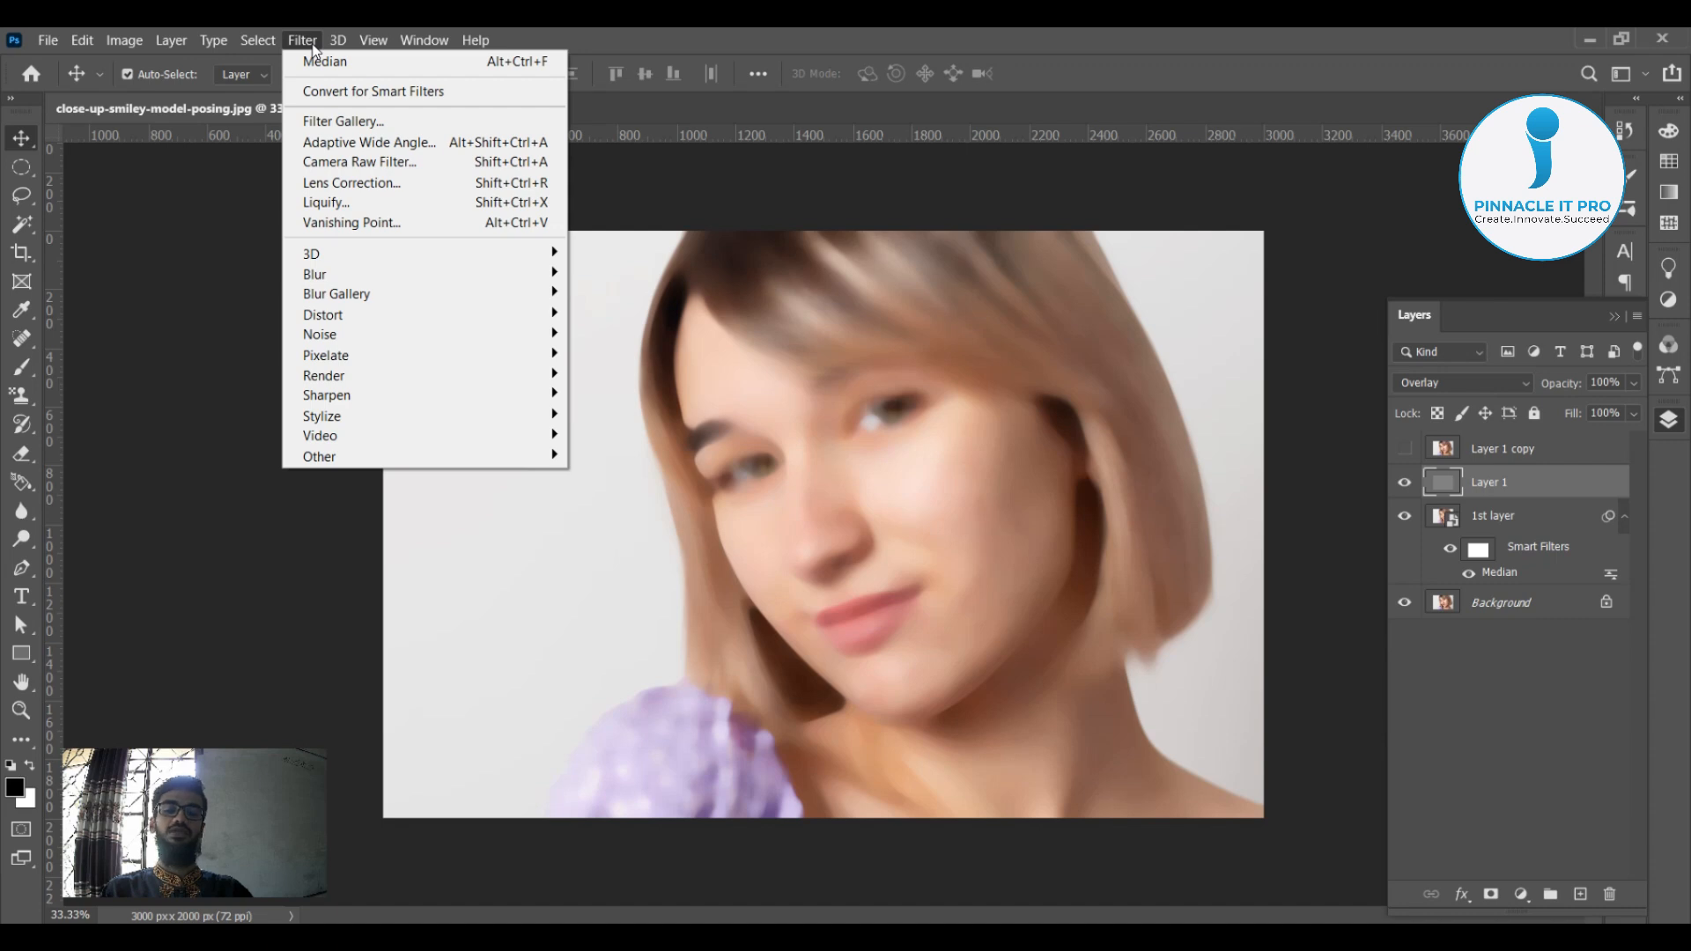
{"action": "mouse_move", "coordinate": [323, 280]}
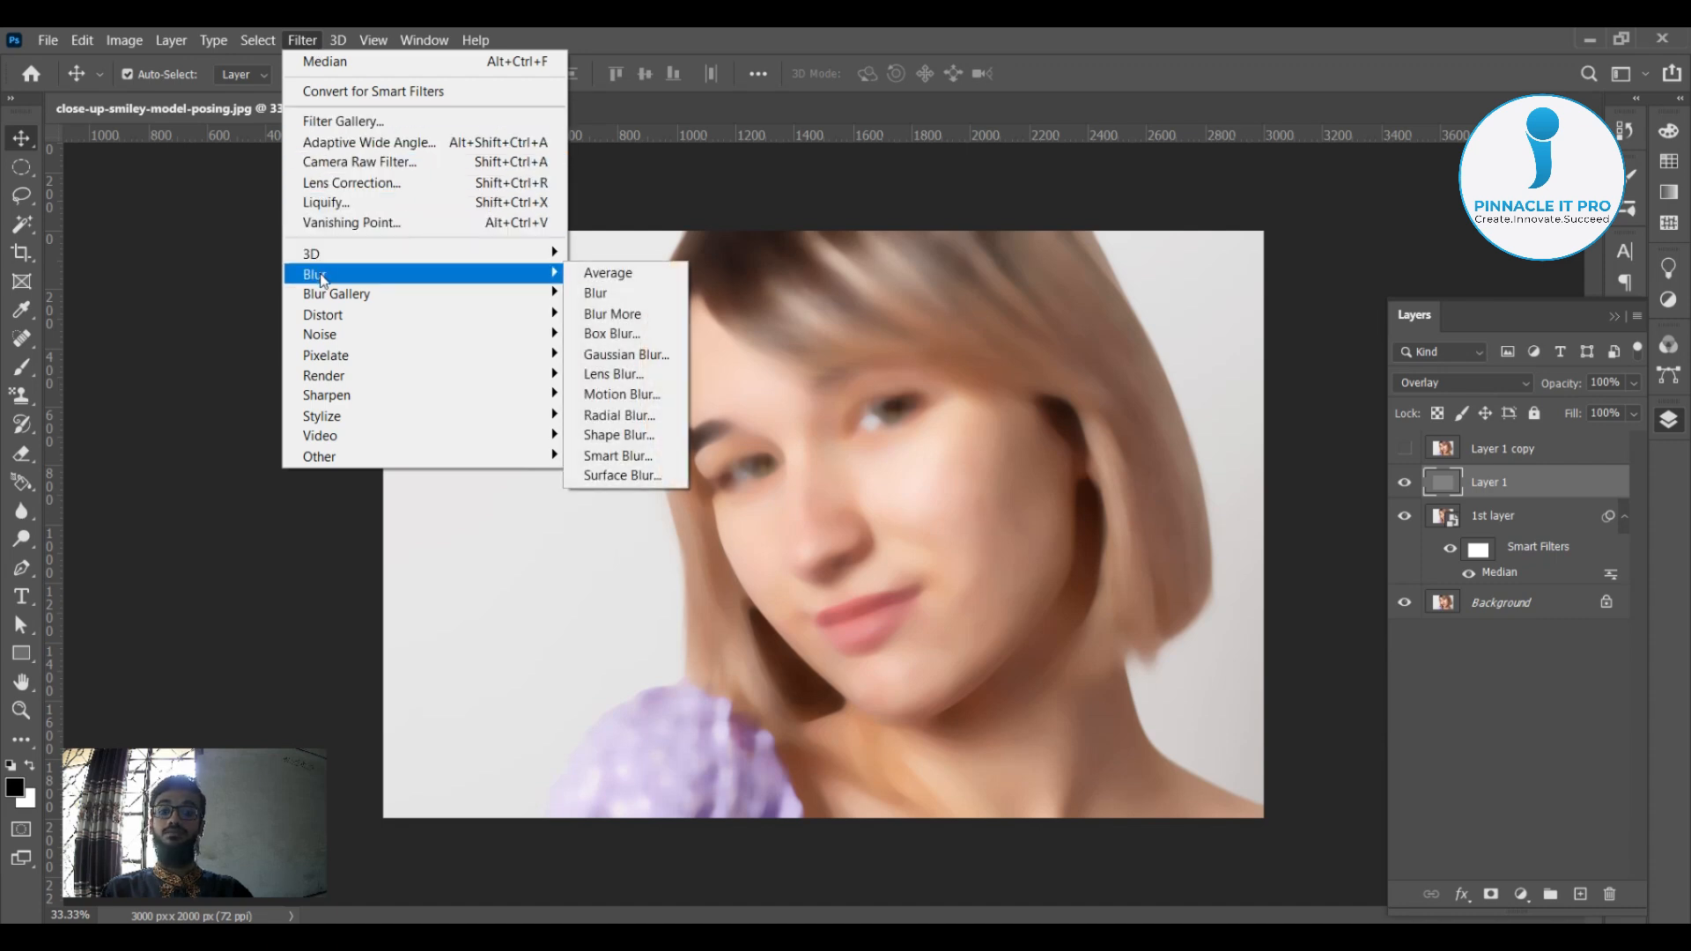
{"action": "left_click", "coordinate": [366, 92]}
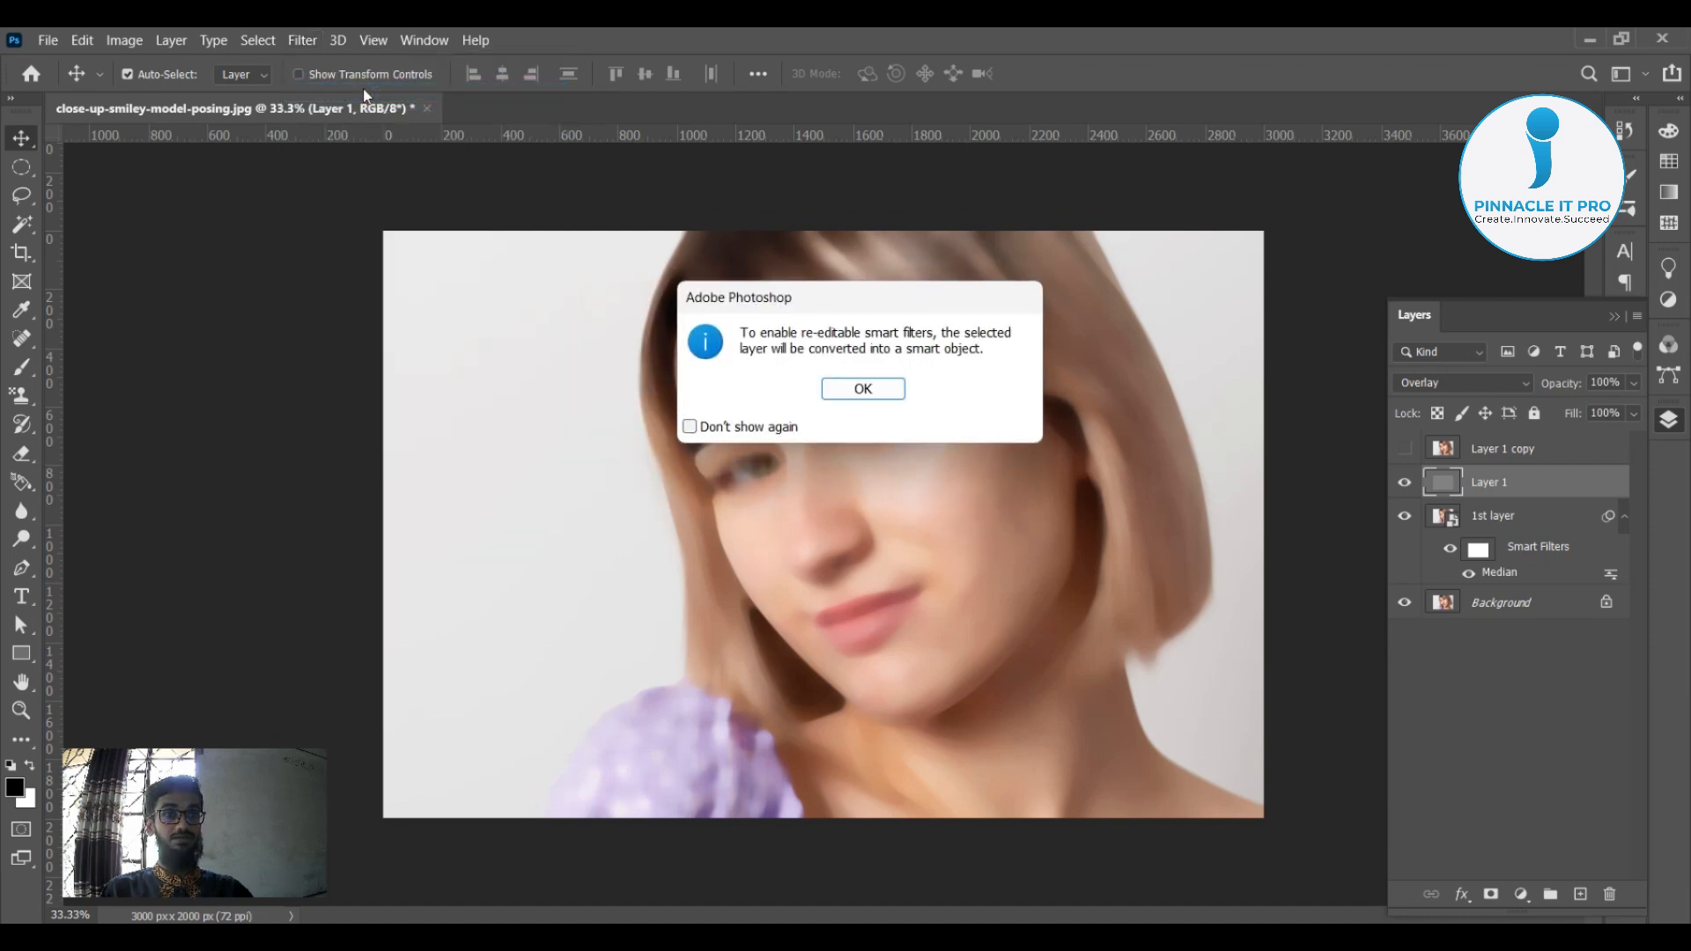
{"action": "left_click", "coordinate": [863, 390]}
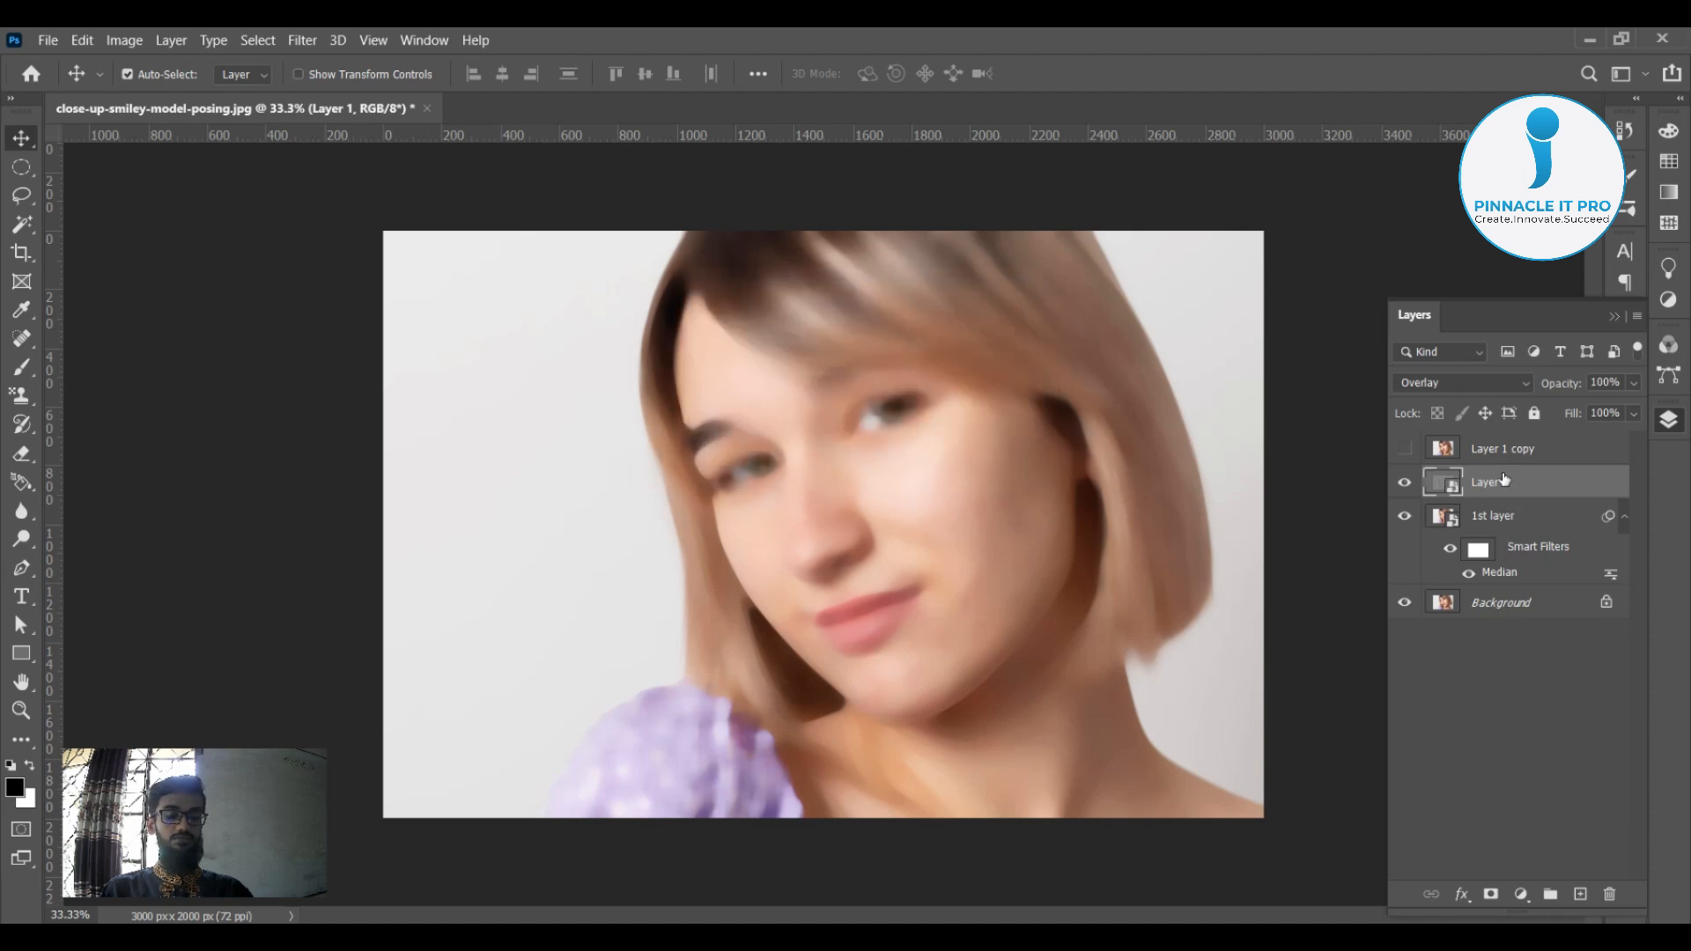
Apply an Add Noise filter to Layer 1 with an amount of 19.18%, uniform distribution and monochromatic noise
{"action": "left_click", "coordinate": [310, 39]}
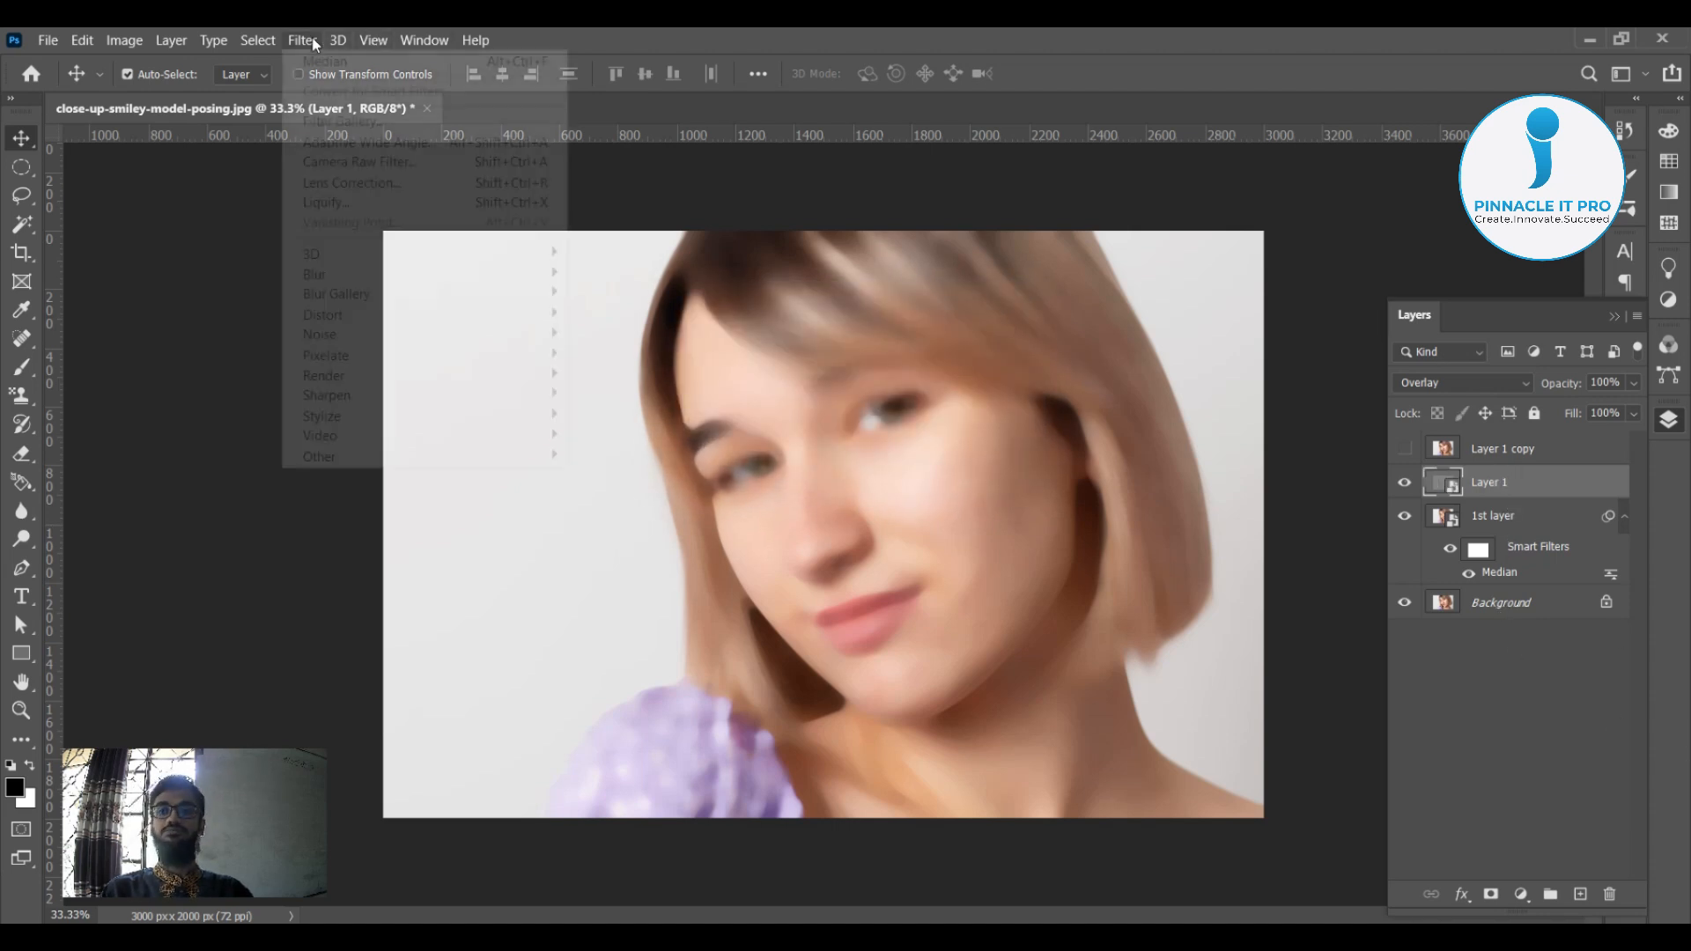
{"action": "mouse_move", "coordinate": [331, 336]}
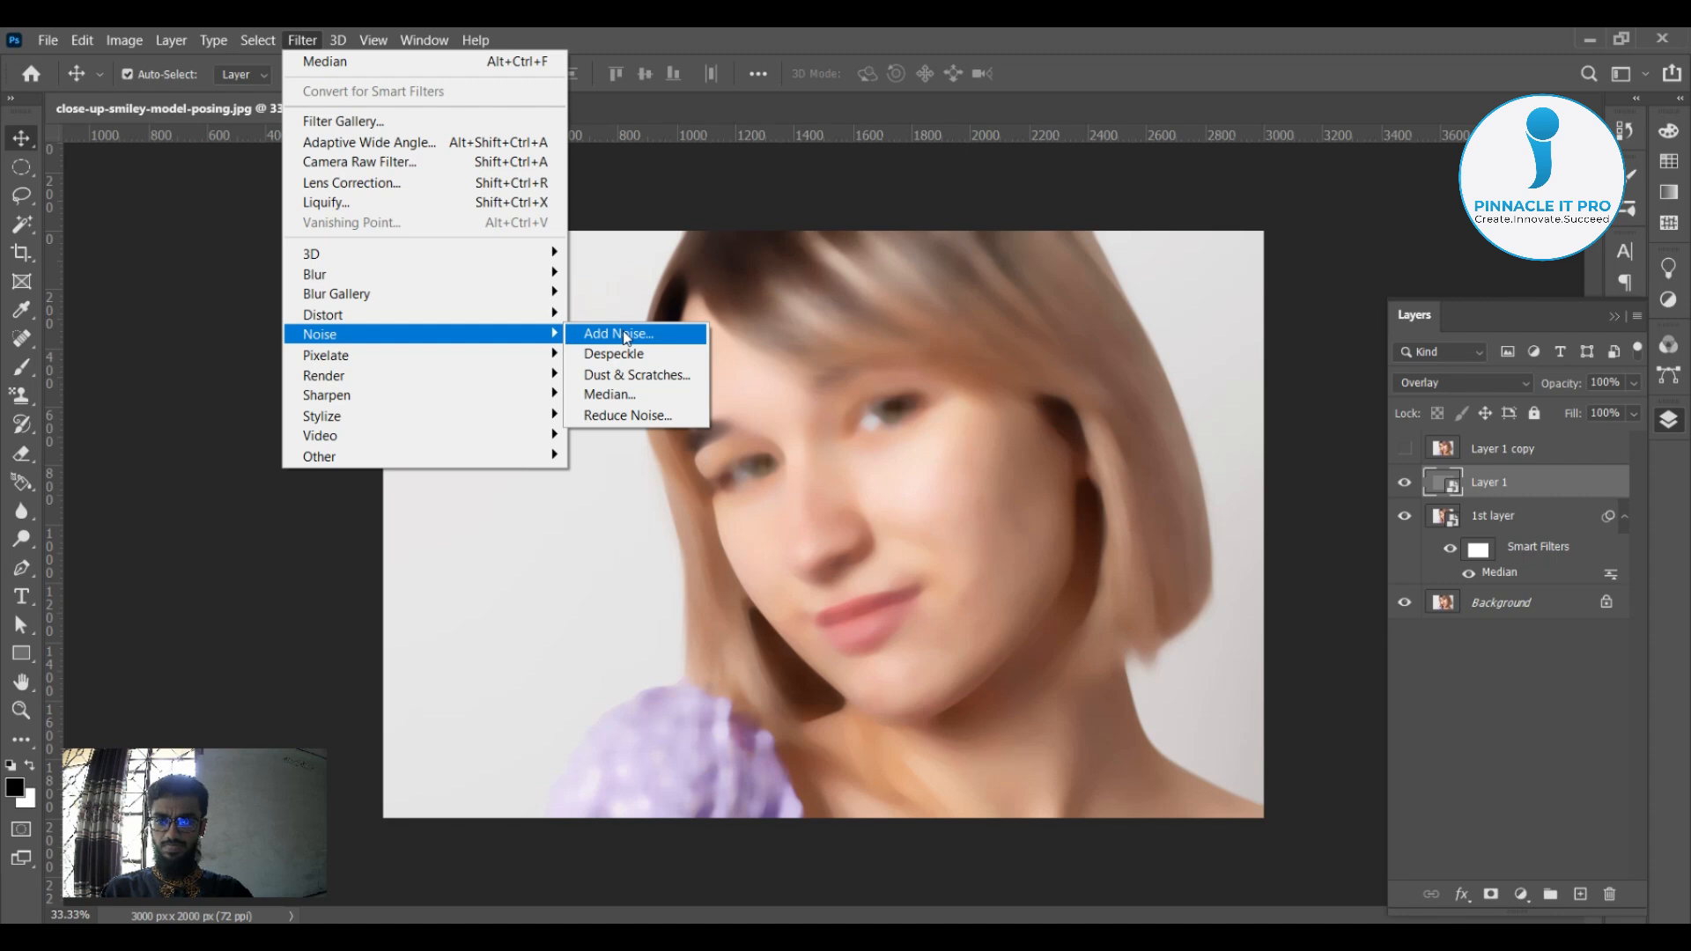
{"action": "left_click", "coordinate": [625, 336]}
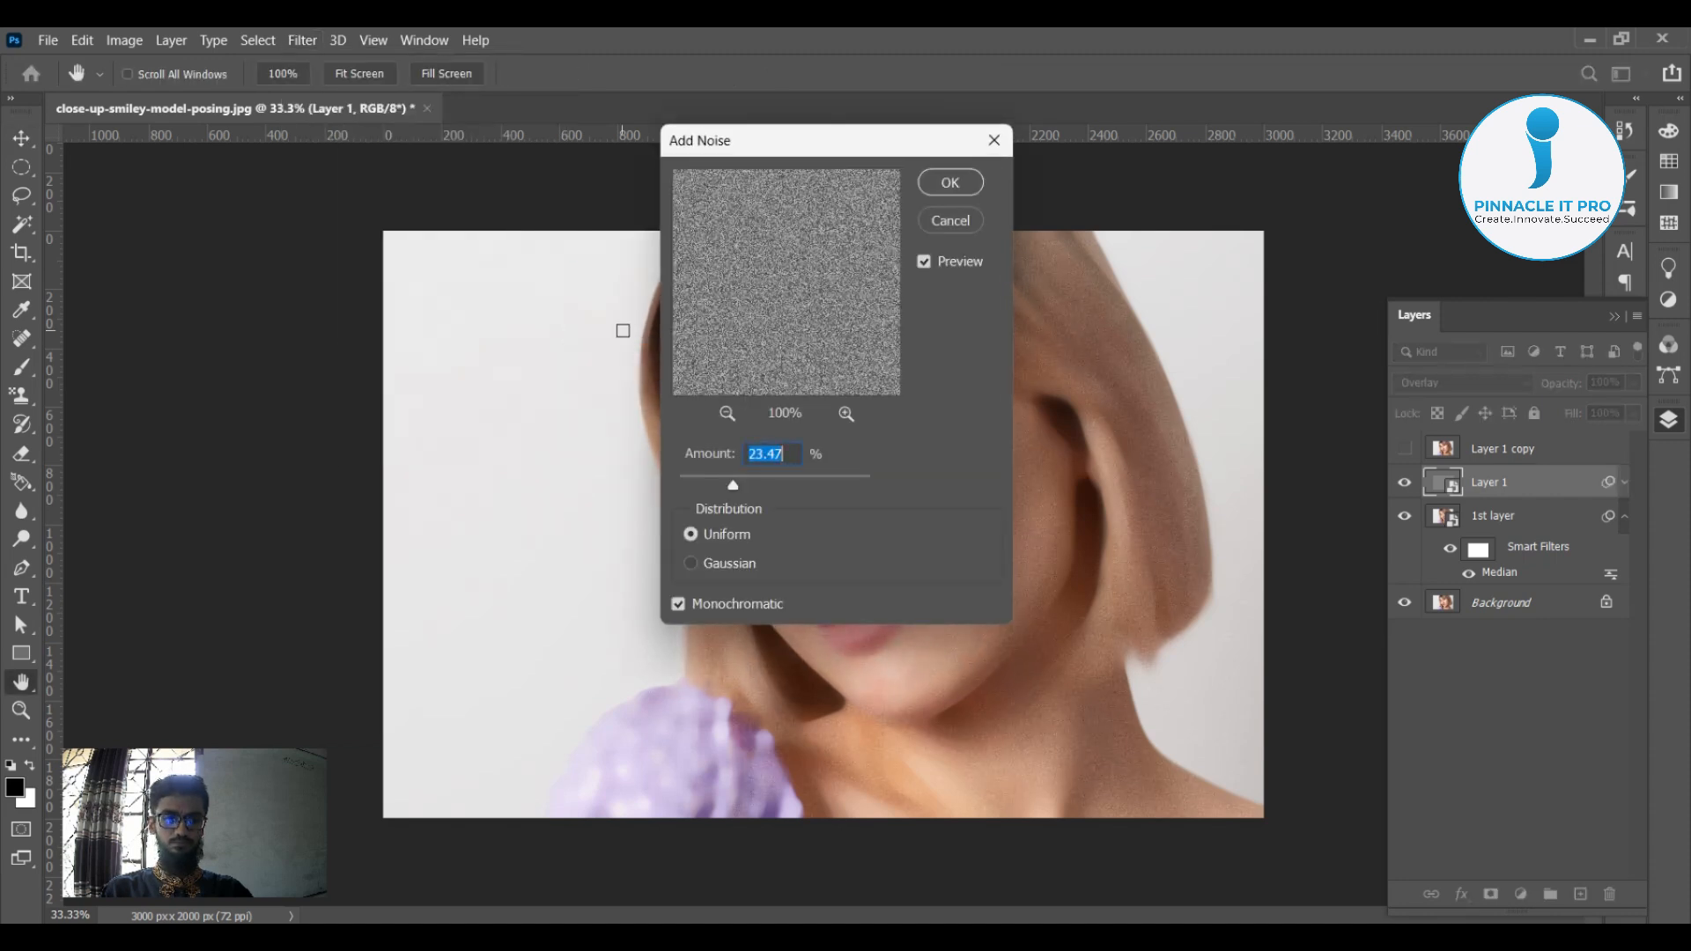
{"action": "left_click_drag", "start_coordinate": [846, 140], "coordinate": [389, 125]}
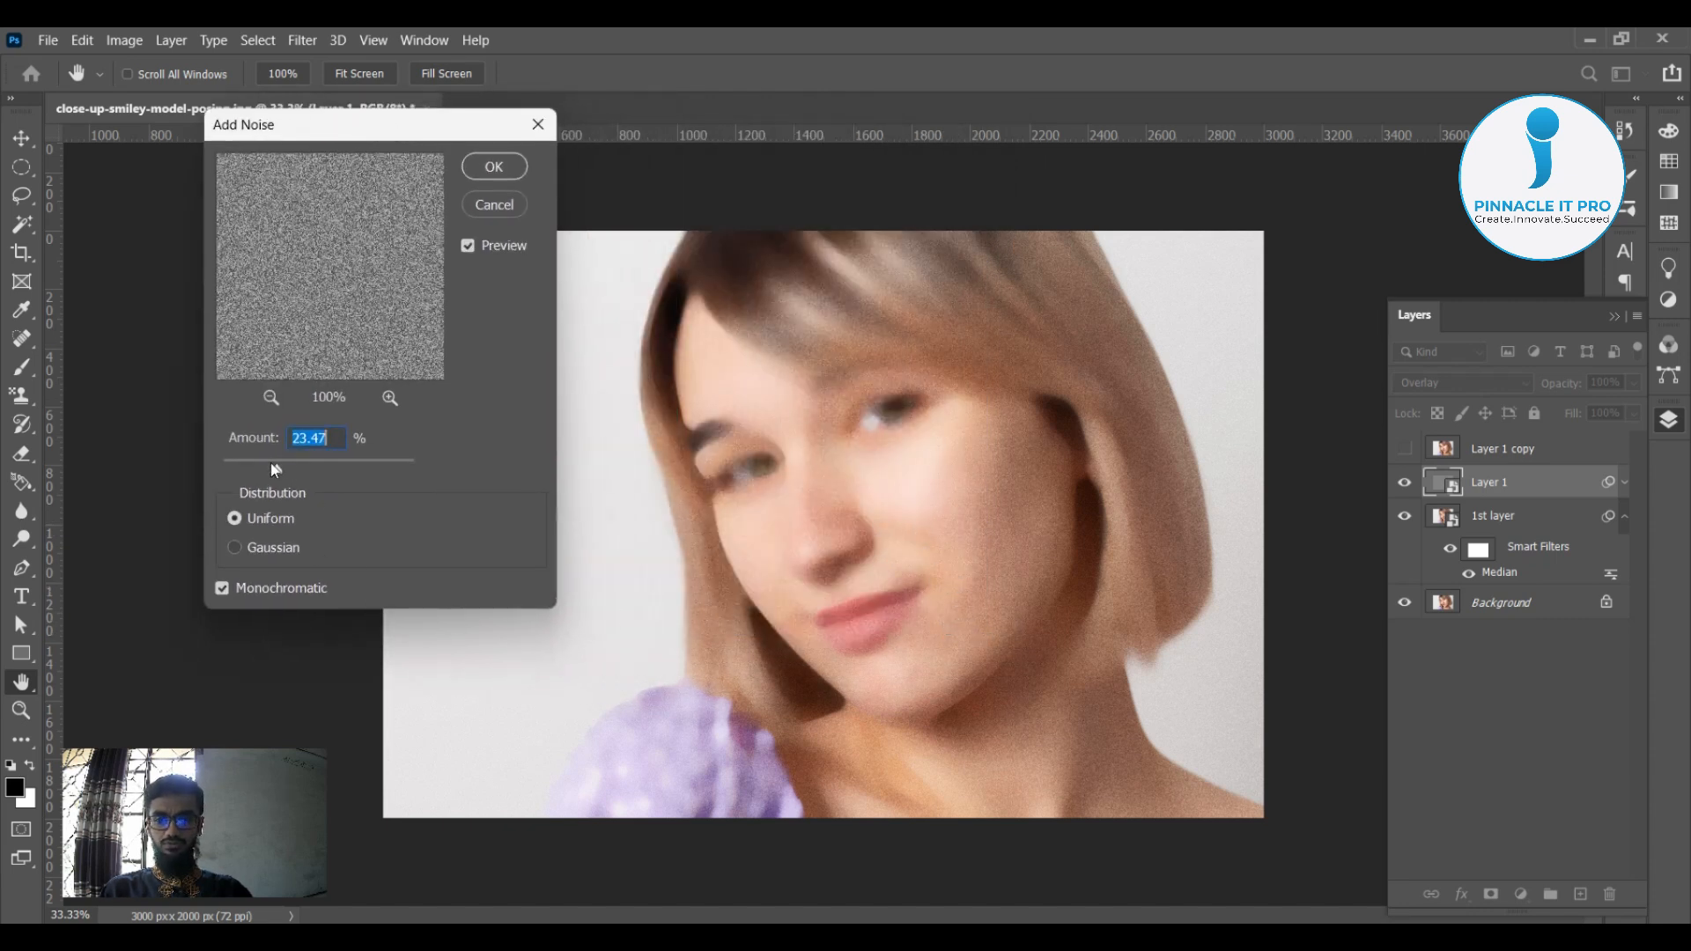
{"action": "left_click_drag", "start_coordinate": [274, 469], "coordinate": [256, 470]}
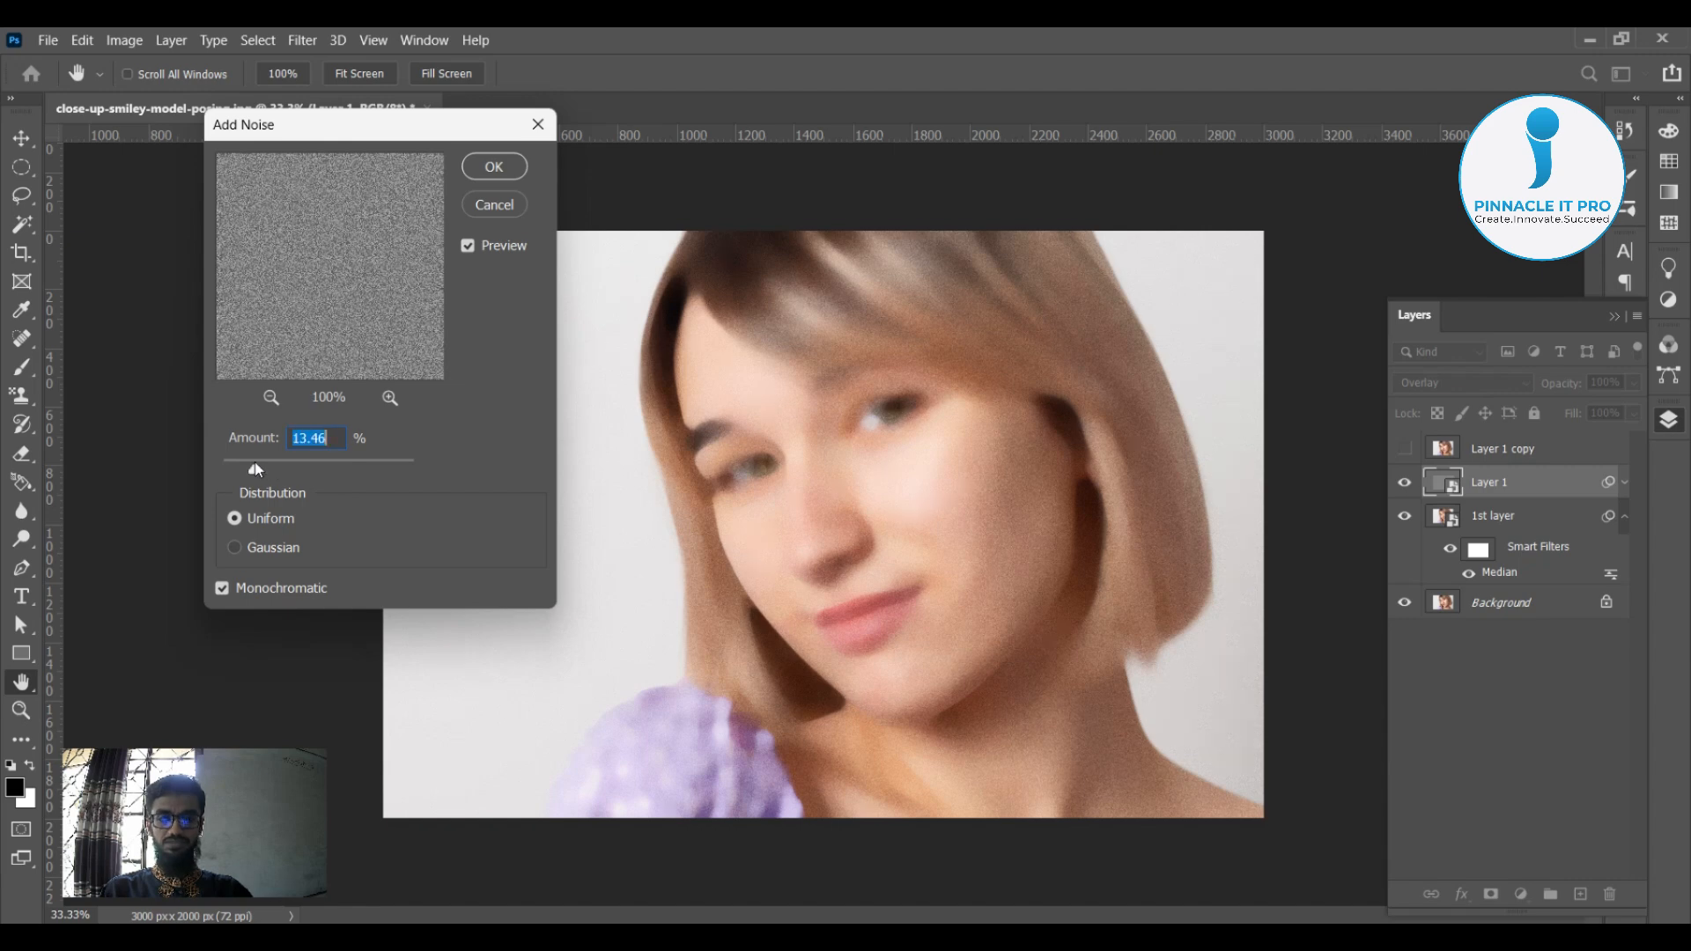
{"action": "left_click_drag", "start_coordinate": [241, 462], "coordinate": [232, 461]}
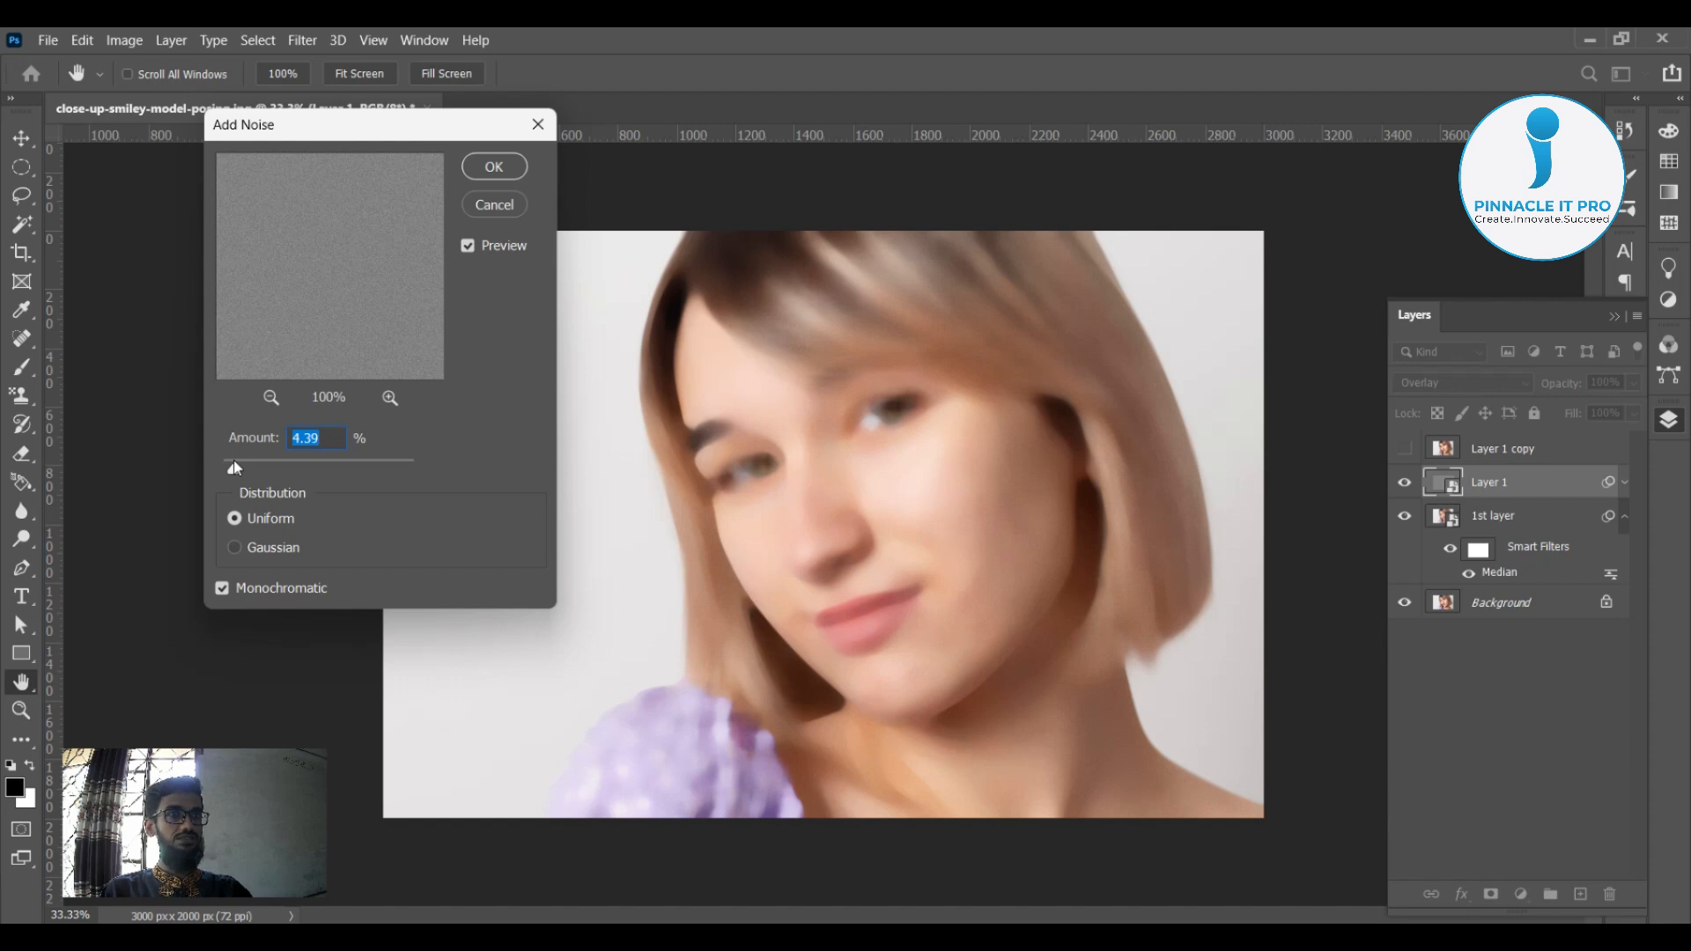
{"action": "left_click", "coordinate": [320, 460]}
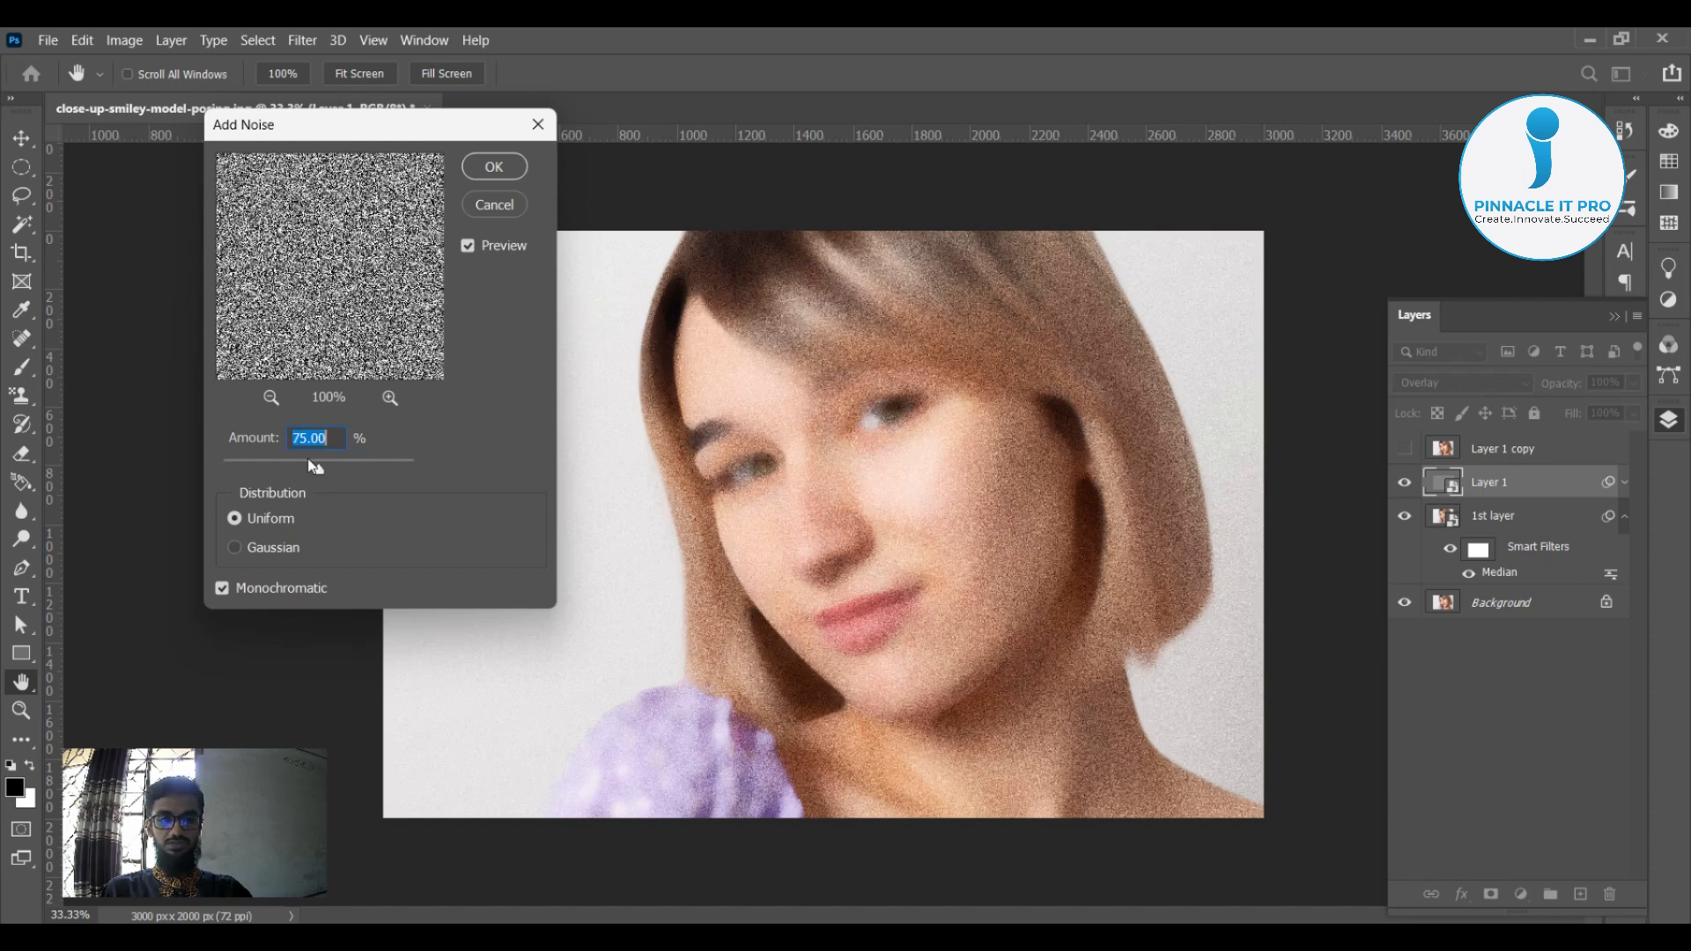
{"action": "left_click", "coordinate": [270, 461]}
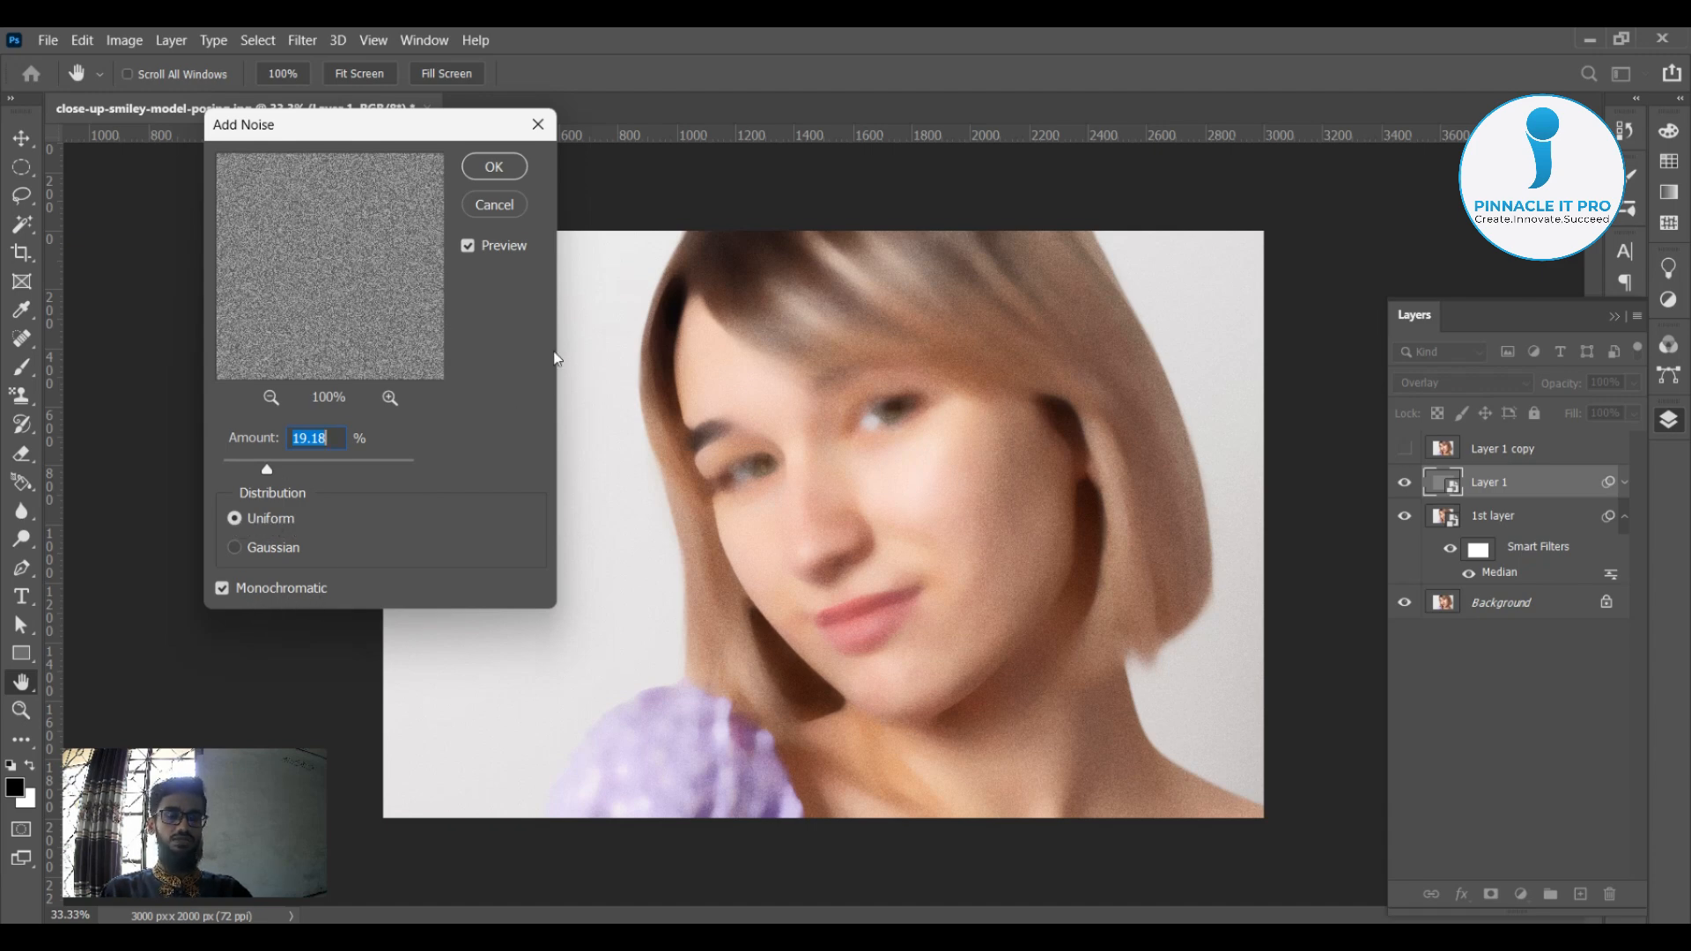
{"action": "left_click", "coordinate": [508, 170]}
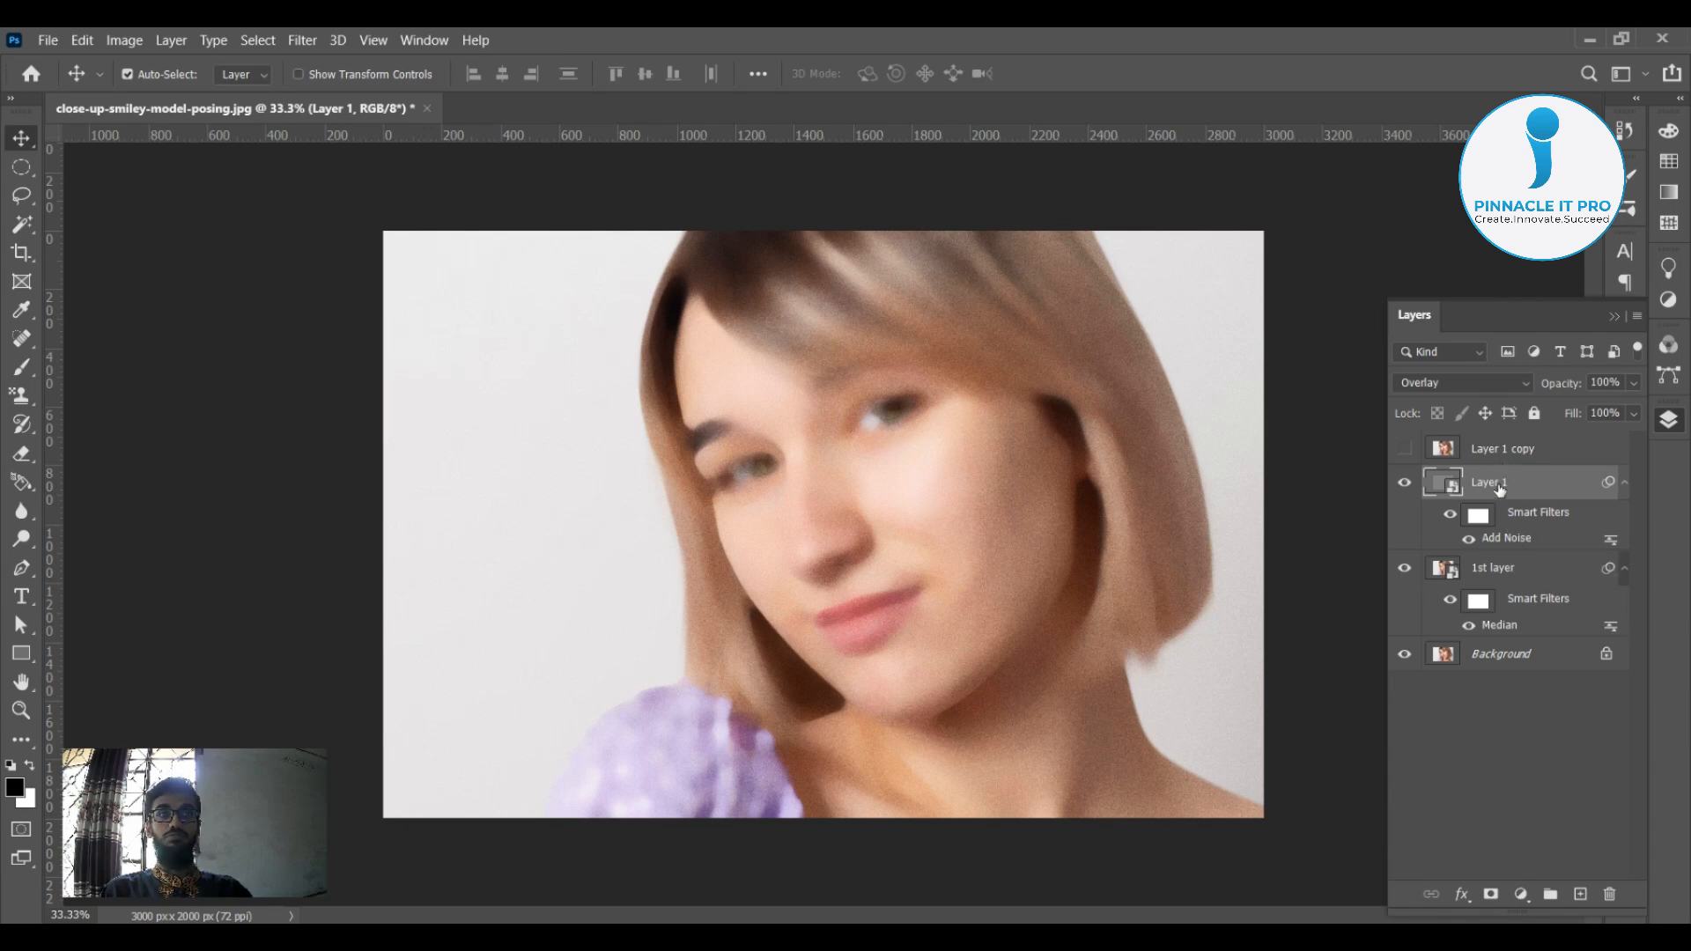
Apply a Gaussian Blur with a radius of 2.6 pixels to the noise on Layer 1
{"action": "left_click", "coordinate": [301, 41]}
{"action": "mouse_move", "coordinate": [318, 280]}
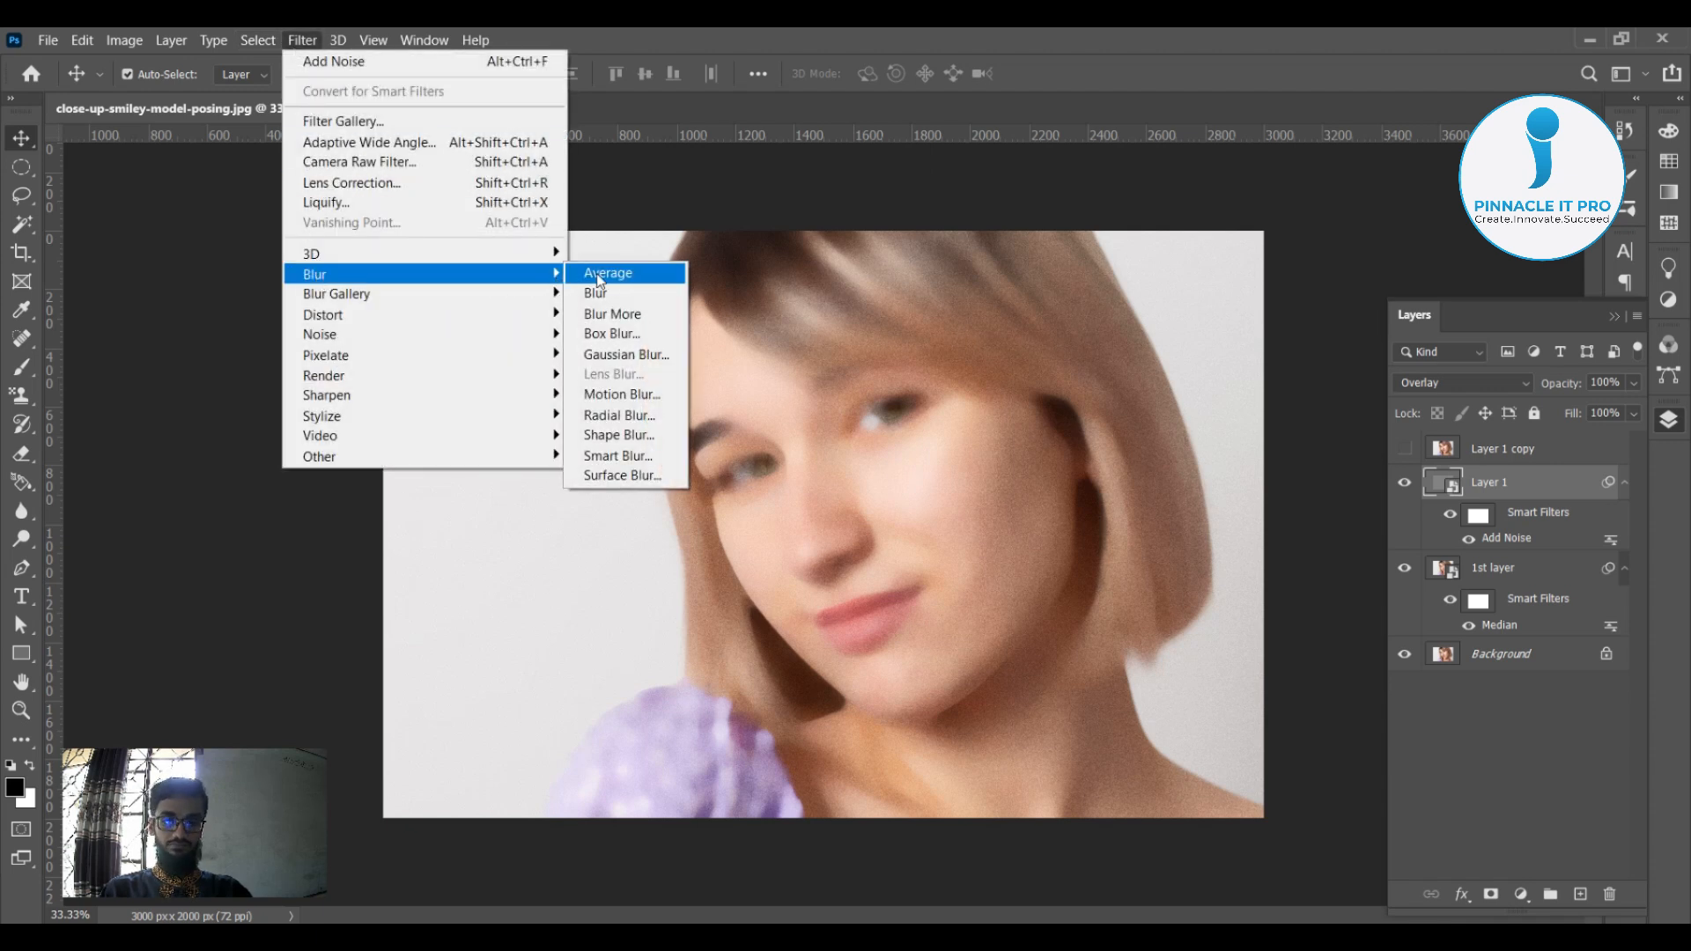
{"action": "left_click", "coordinate": [618, 355]}
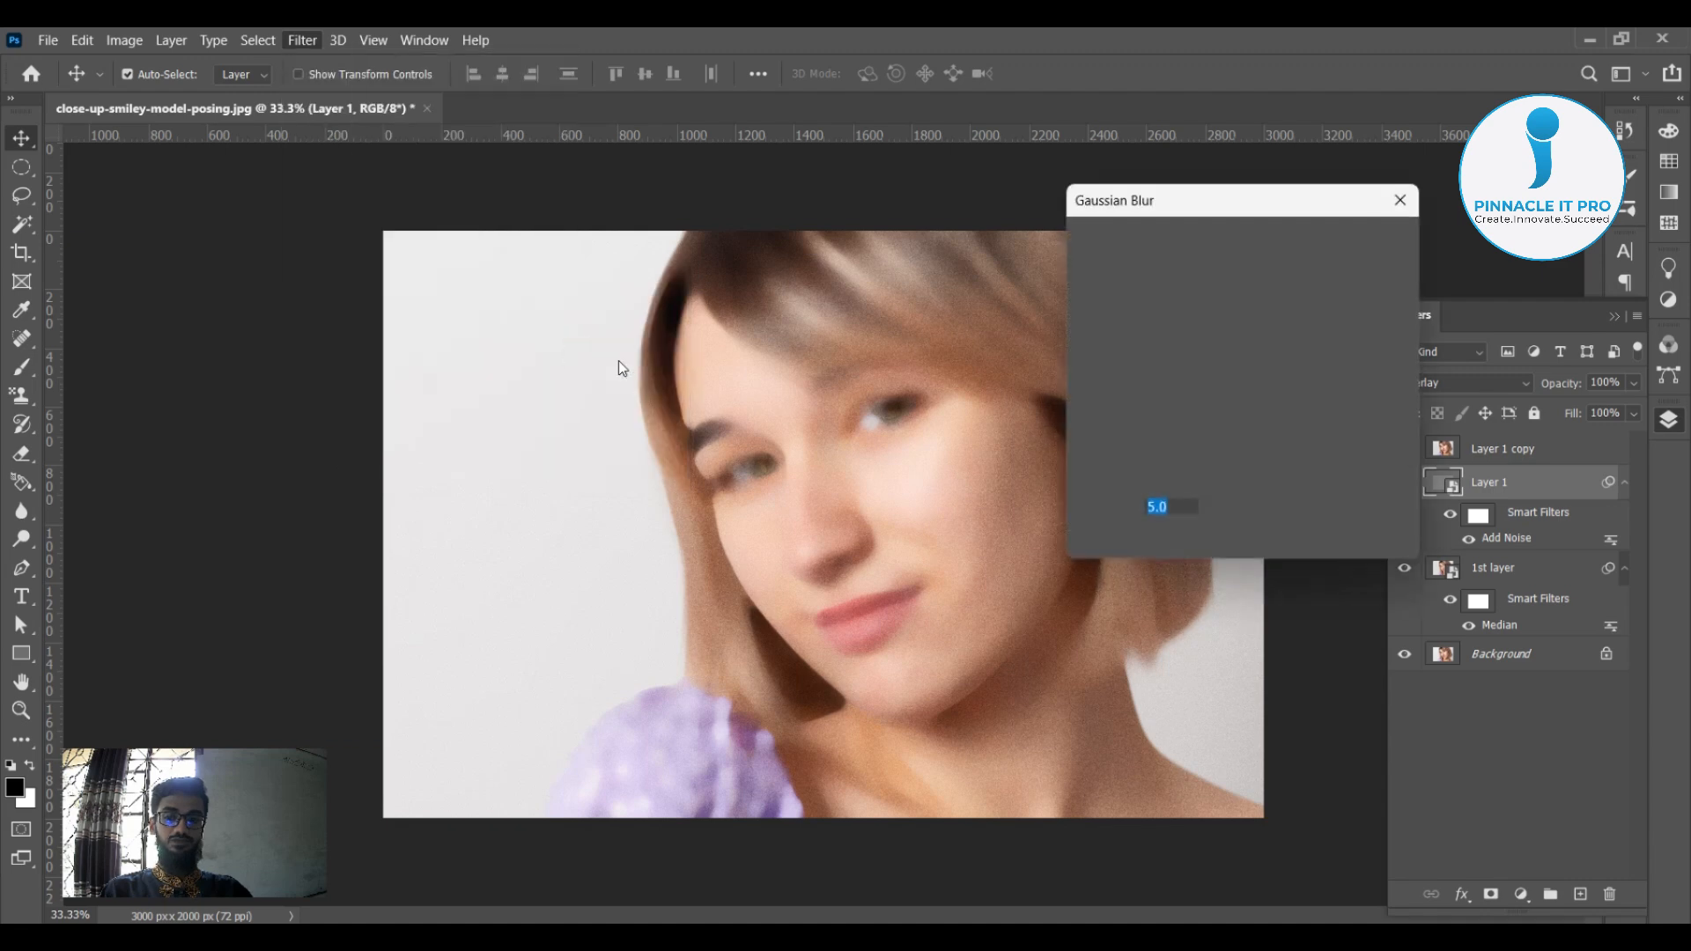
{"action": "left_click_drag", "start_coordinate": [1238, 199], "coordinate": [328, 236]}
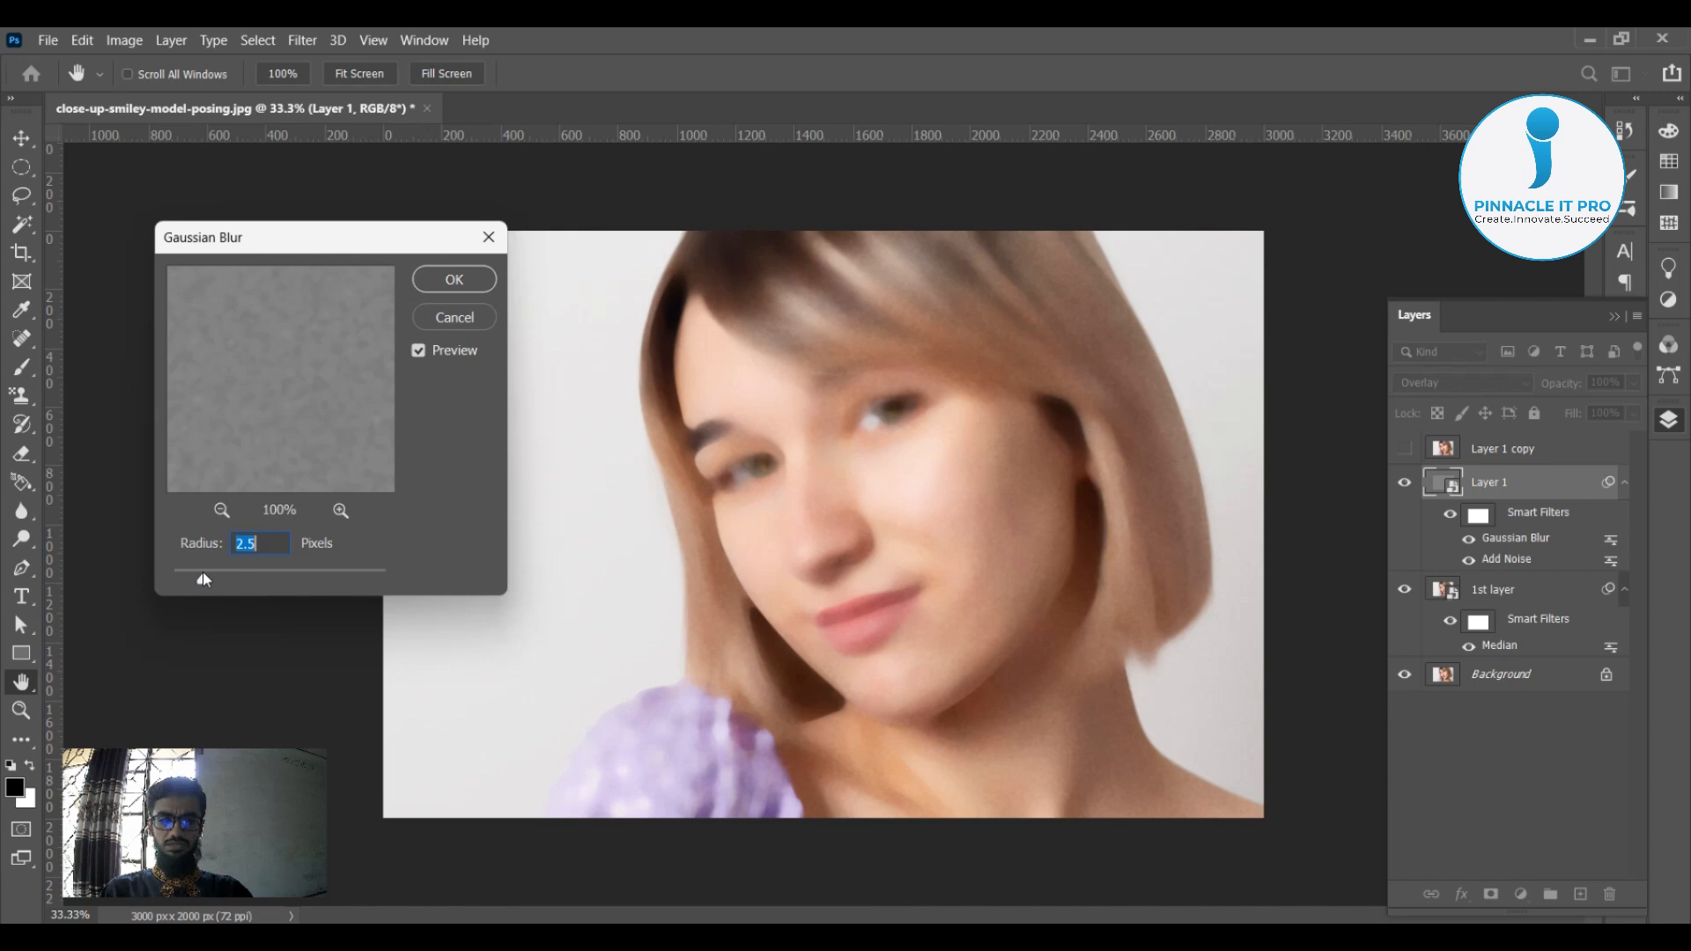
{"action": "left_click_drag", "start_coordinate": [199, 574], "coordinate": [197, 573]}
{"action": "left_click", "coordinate": [257, 573]}
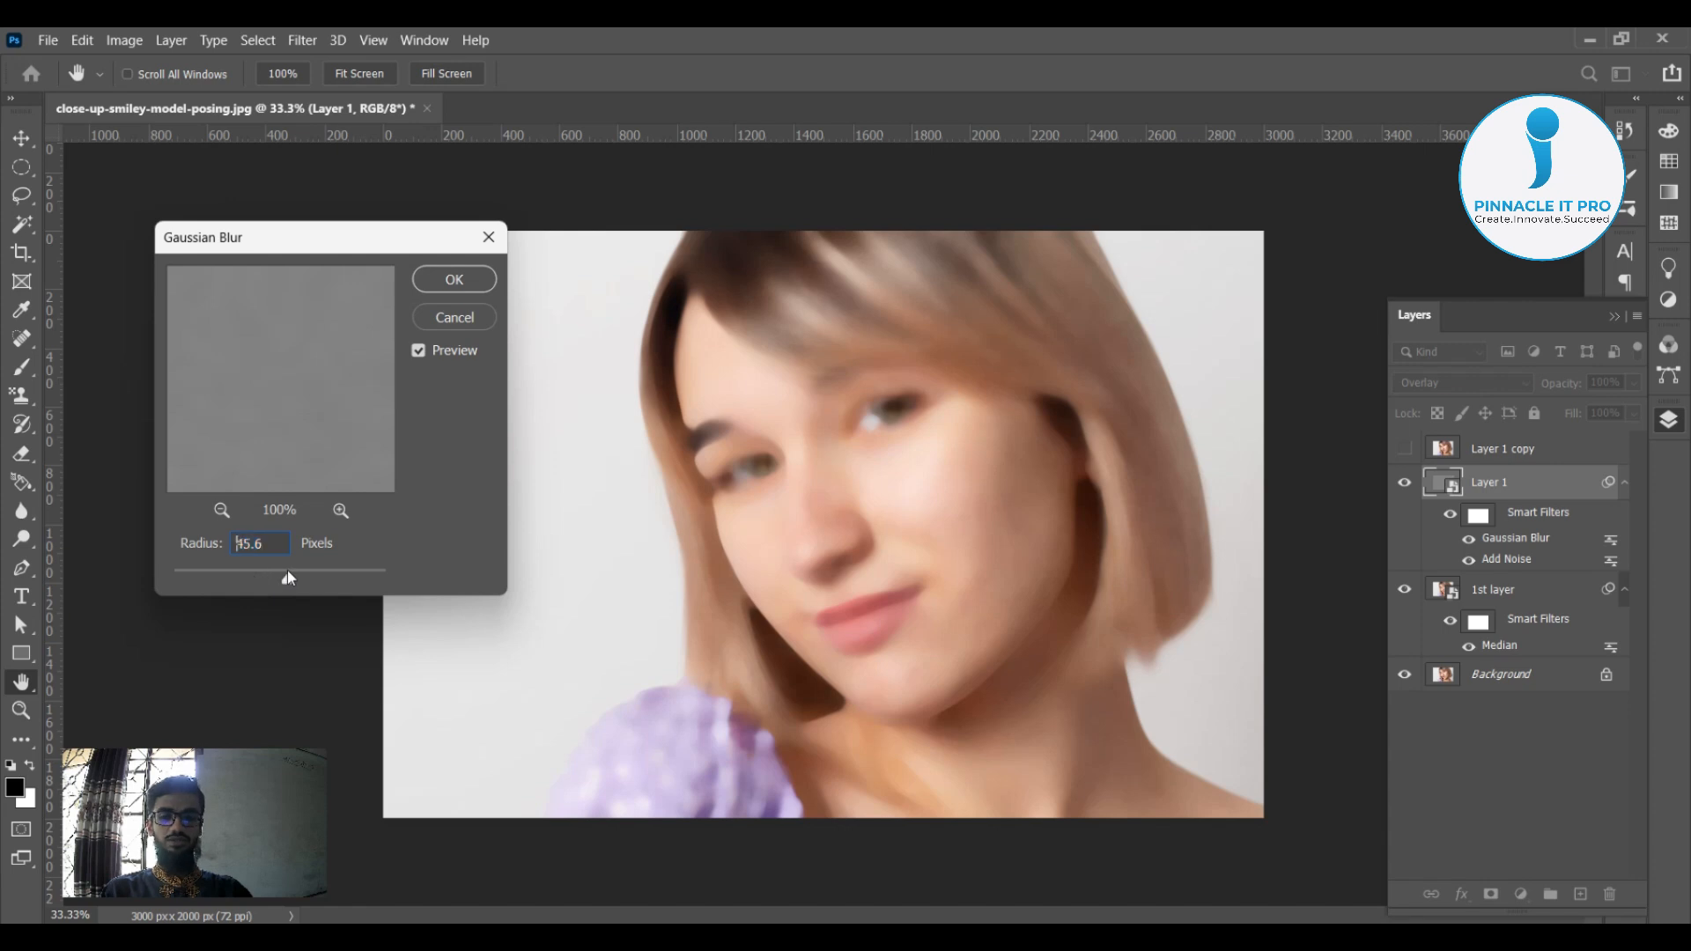
{"action": "left_click", "coordinate": [324, 574]}
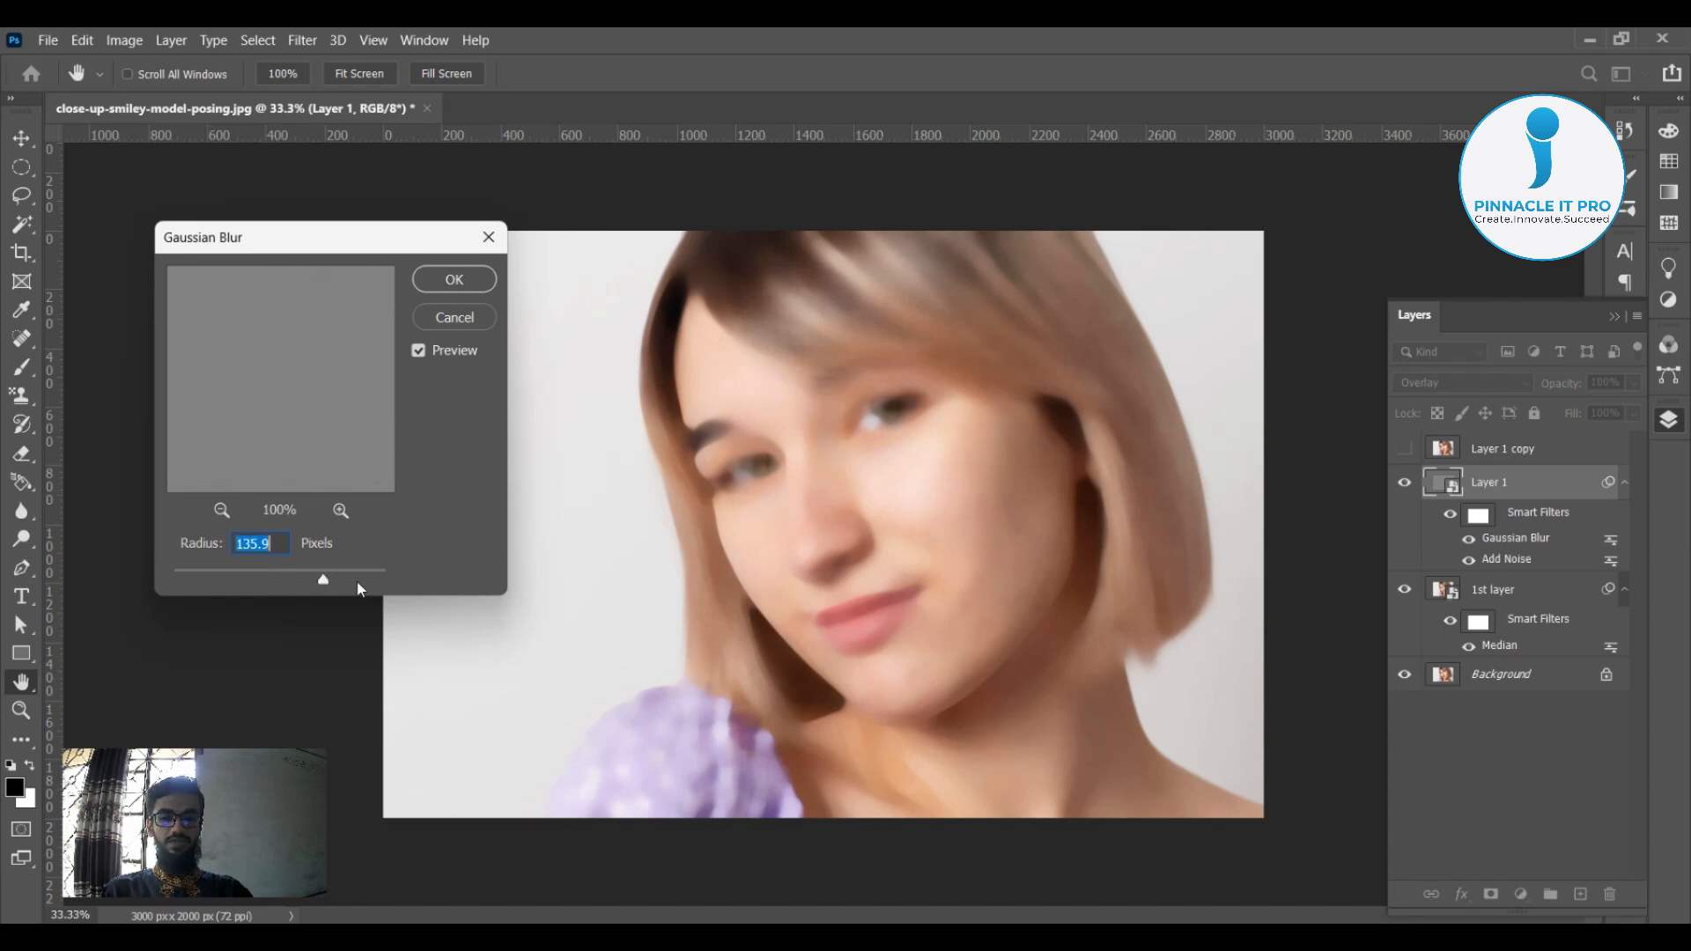
{"action": "left_click", "coordinate": [204, 574]}
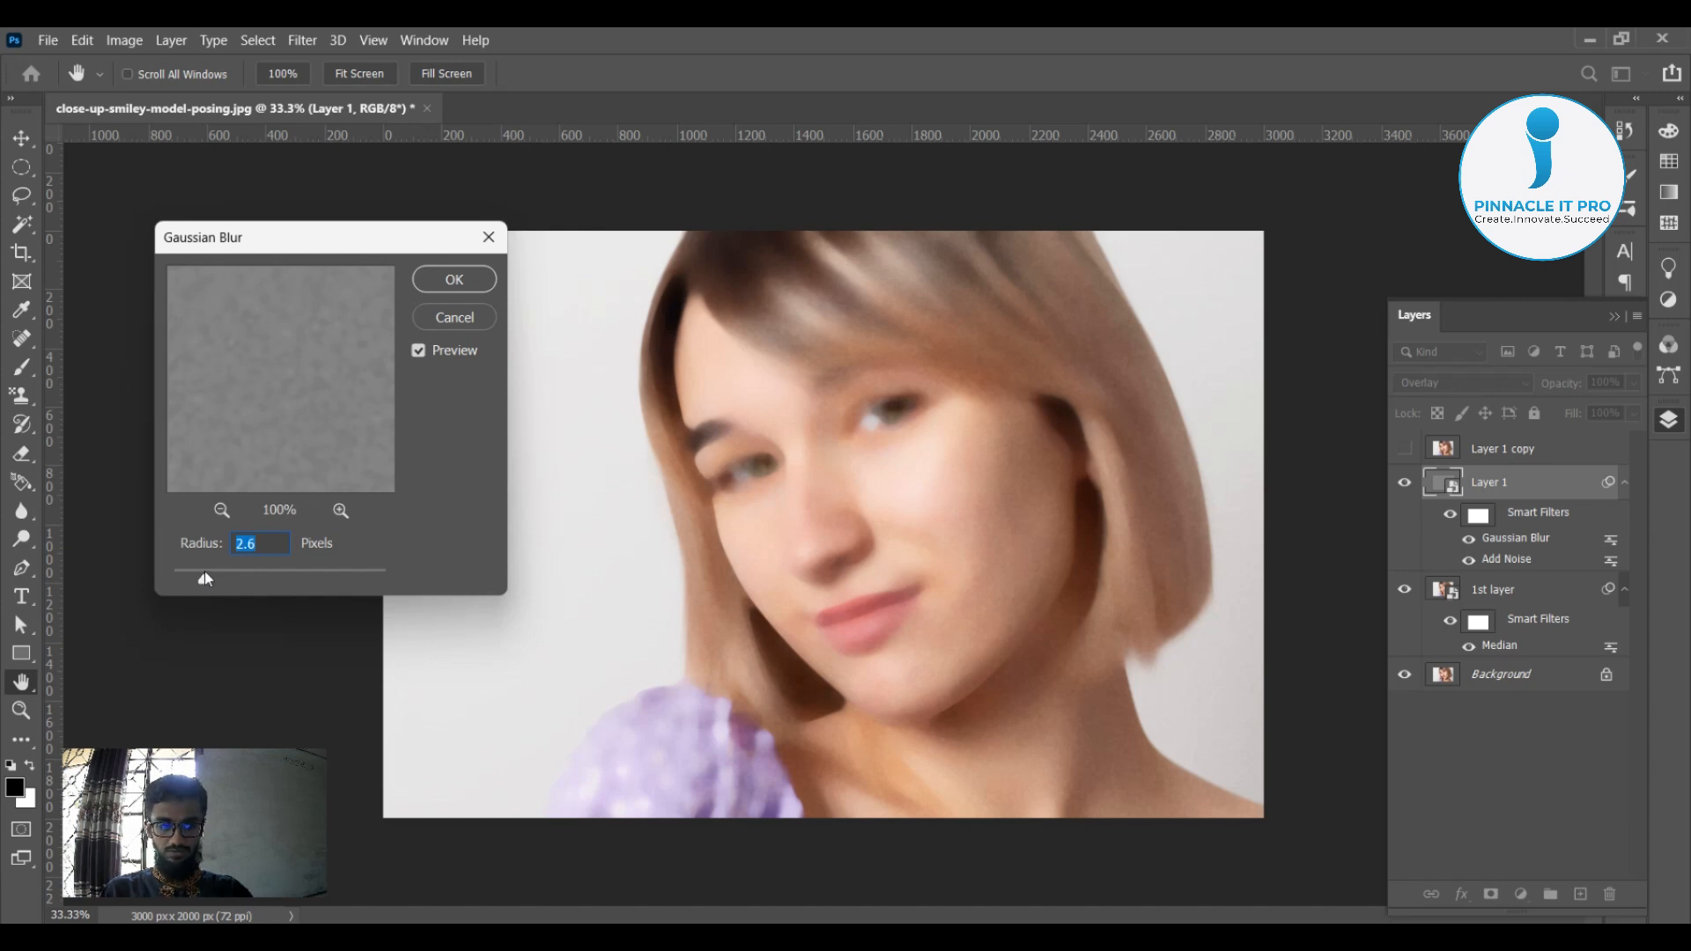
{"action": "left_click", "coordinate": [208, 578]}
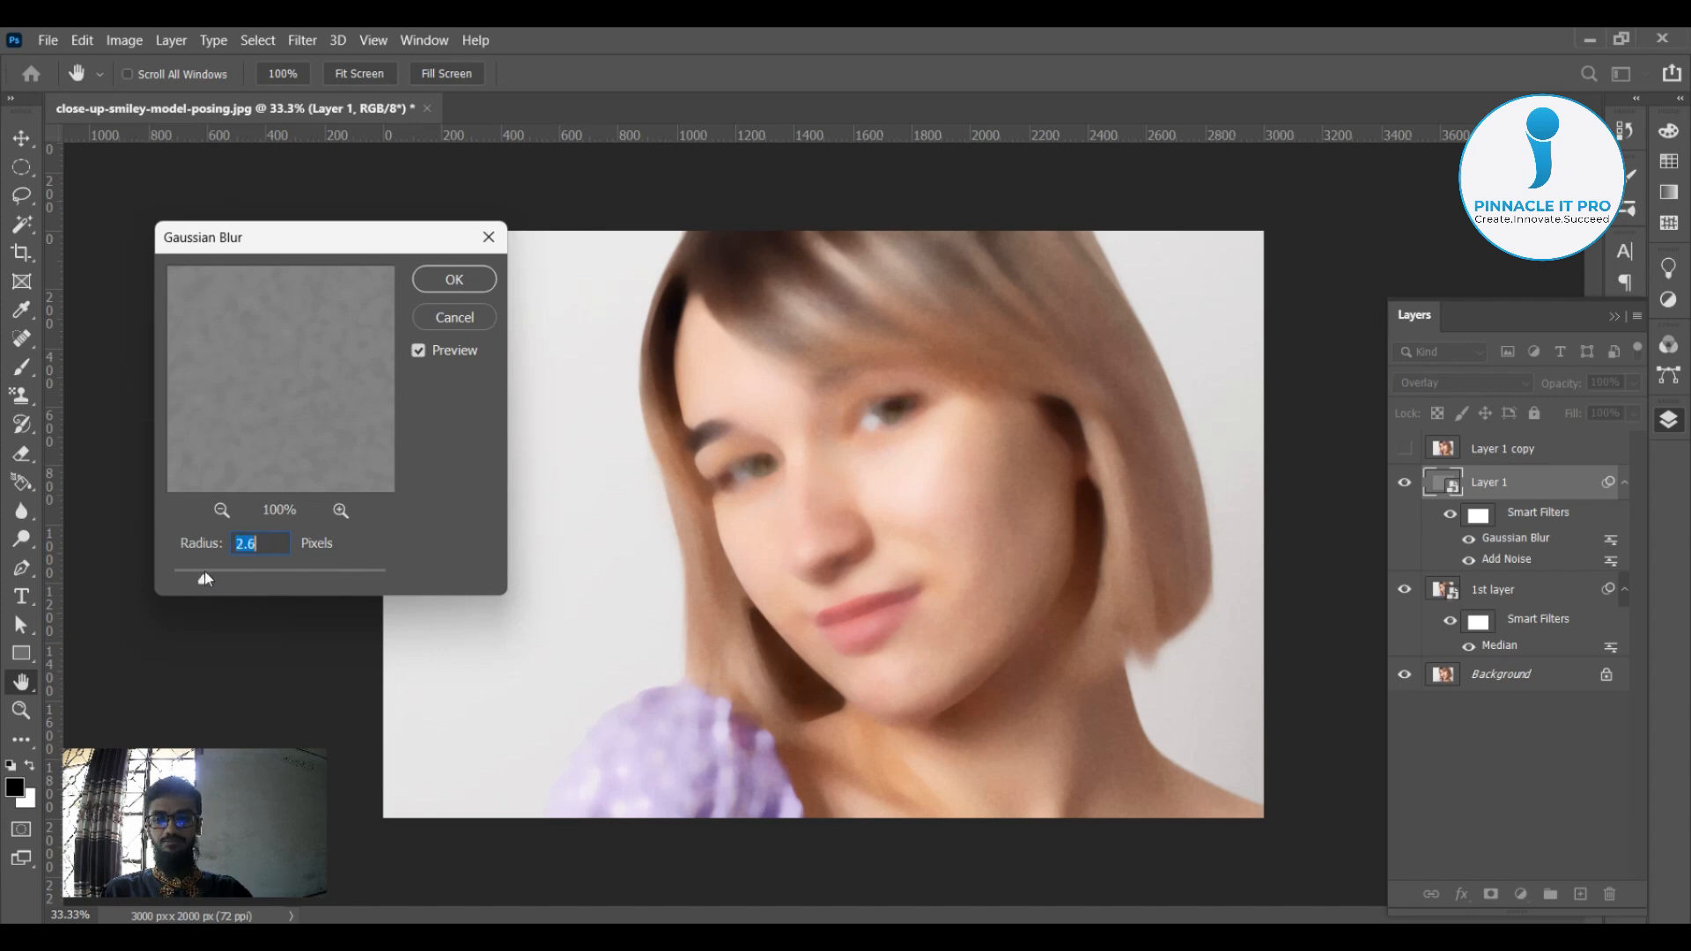
{"action": "left_click", "coordinate": [458, 278]}
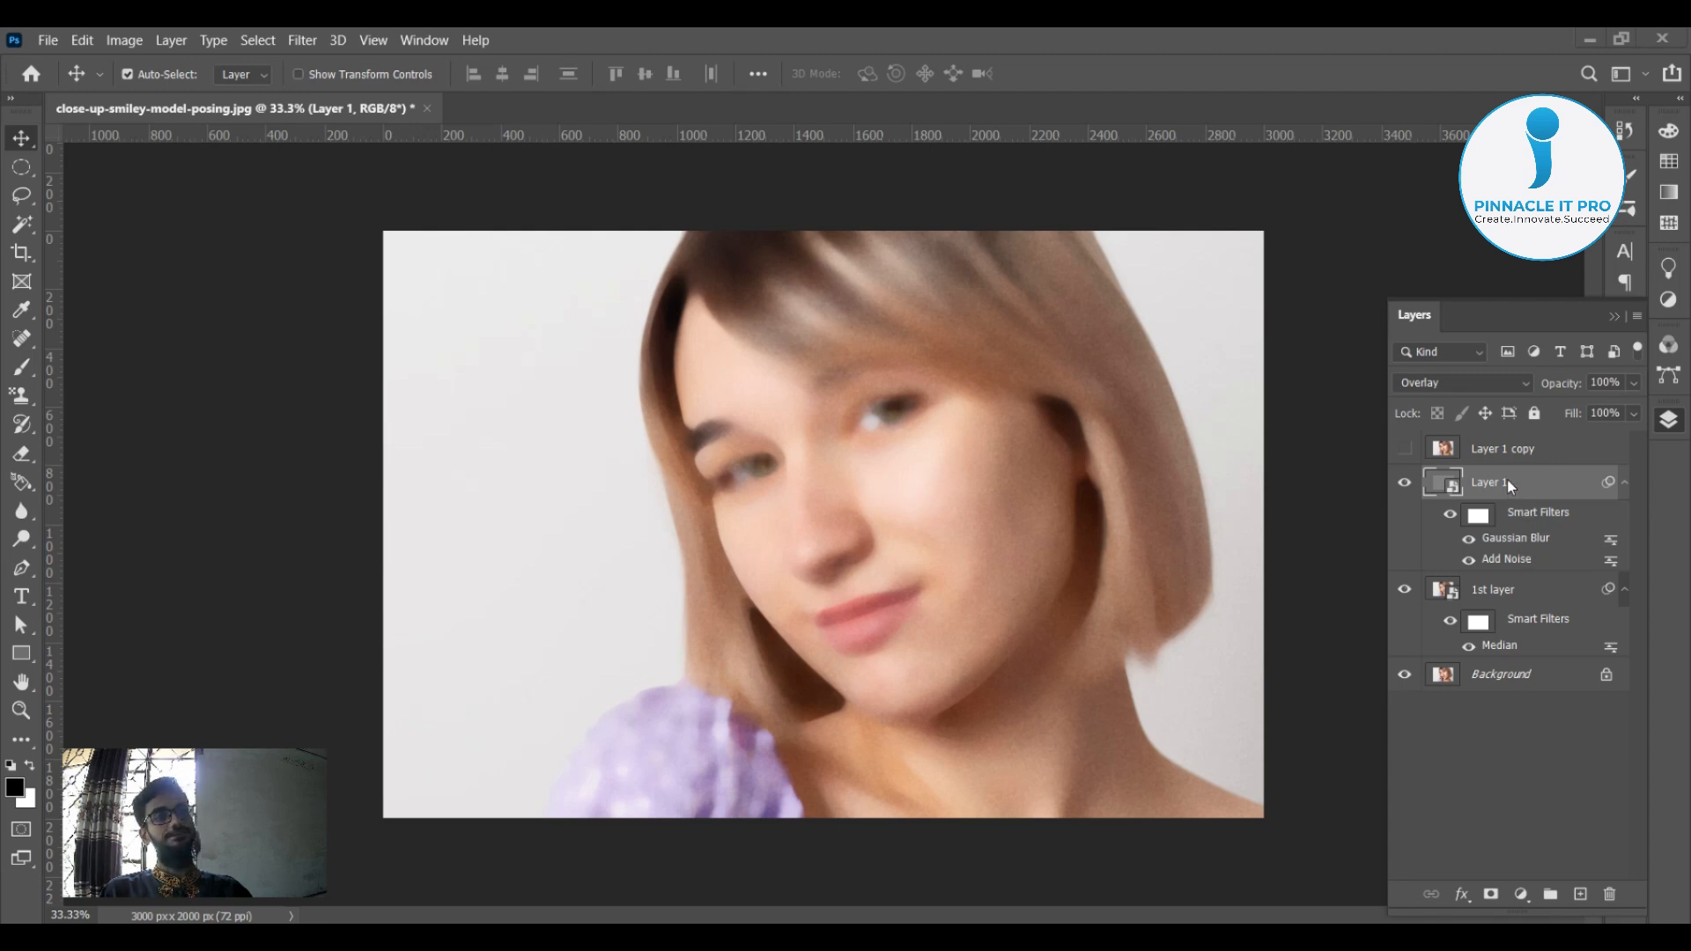
Show Layer 1 copy and convert it for smart filters
{"action": "left_click", "coordinate": [1405, 449]}
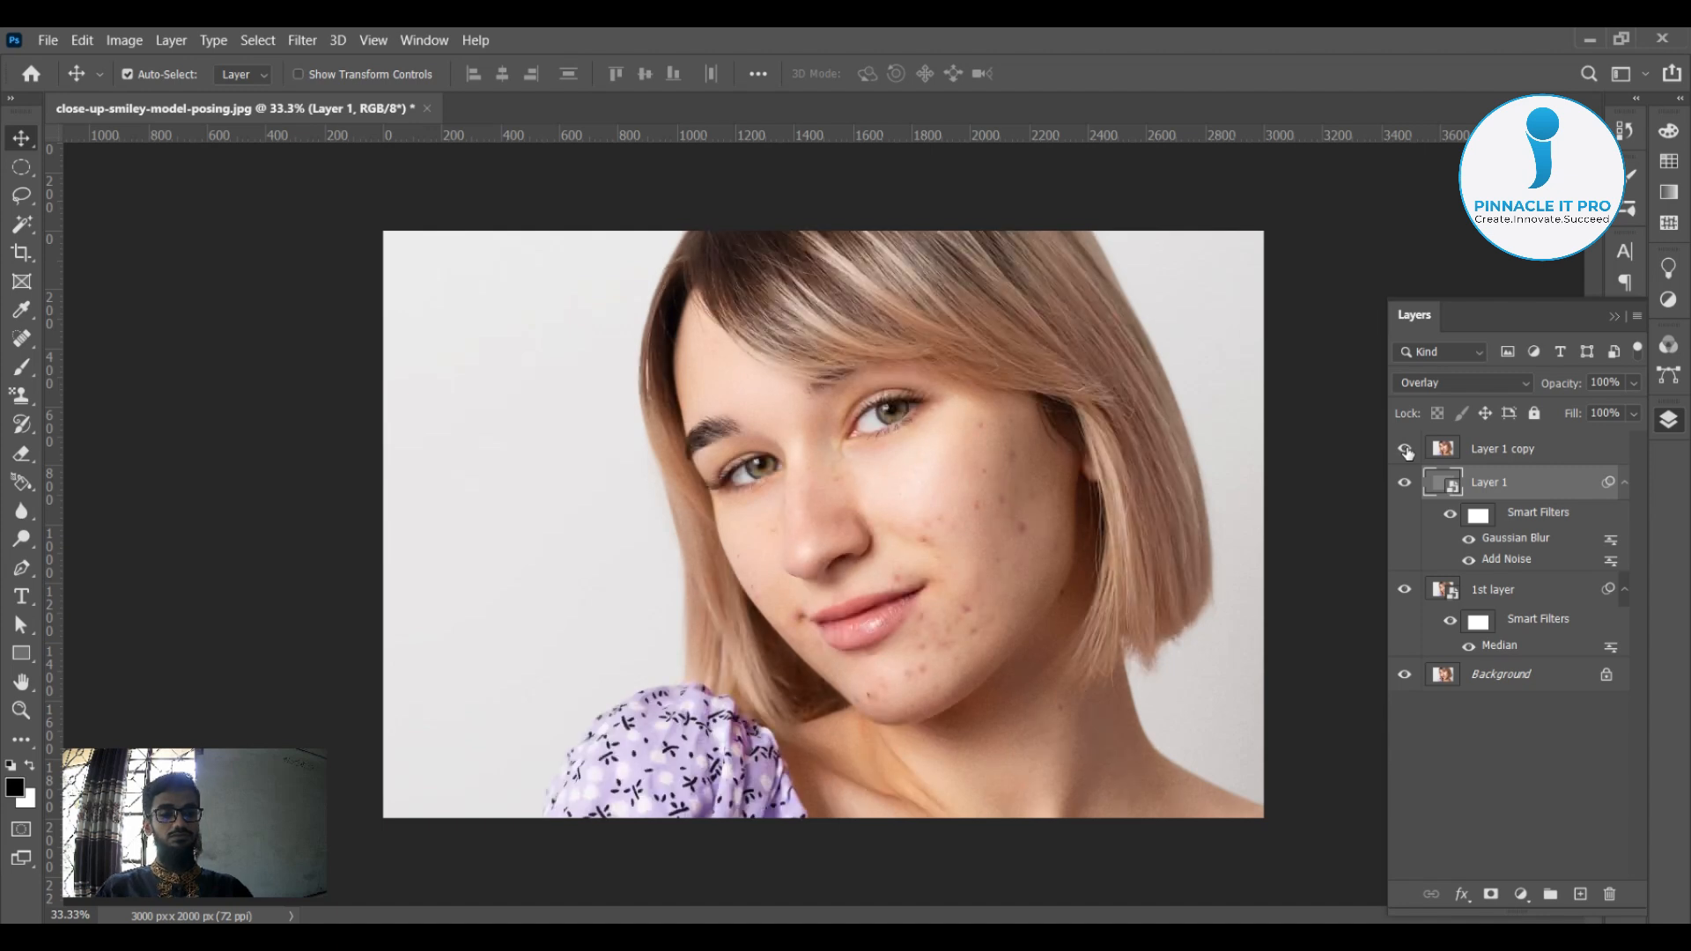
{"action": "left_click", "coordinate": [1526, 449]}
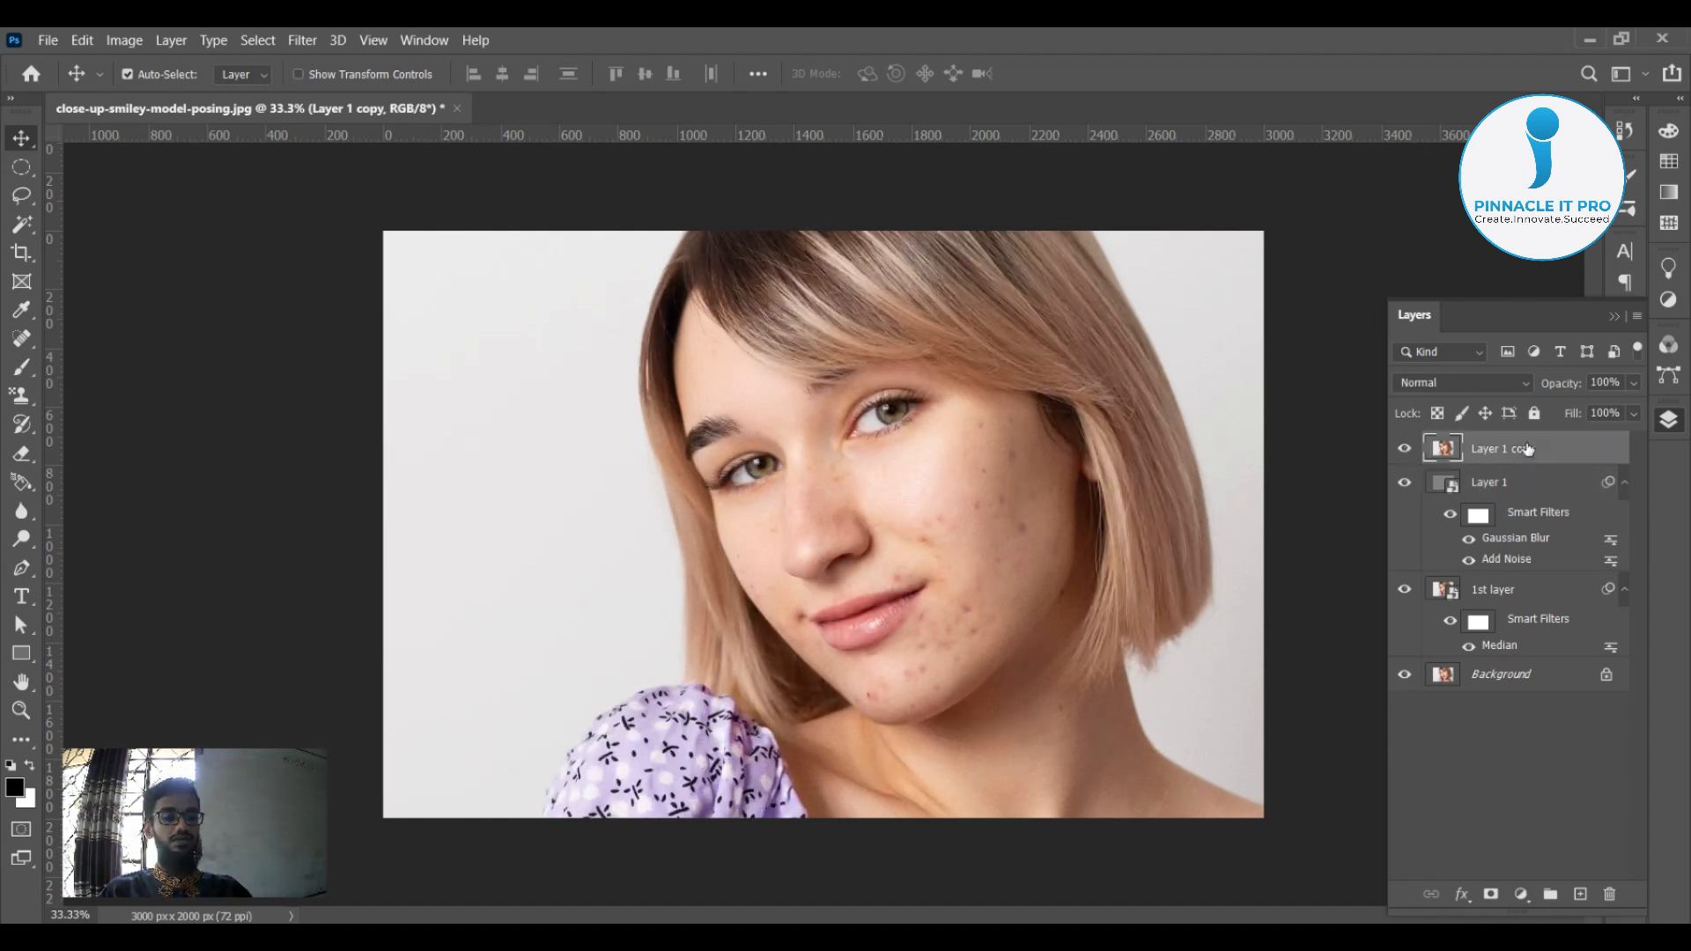
{"action": "left_click", "coordinate": [303, 40]}
{"action": "left_click", "coordinate": [330, 94]}
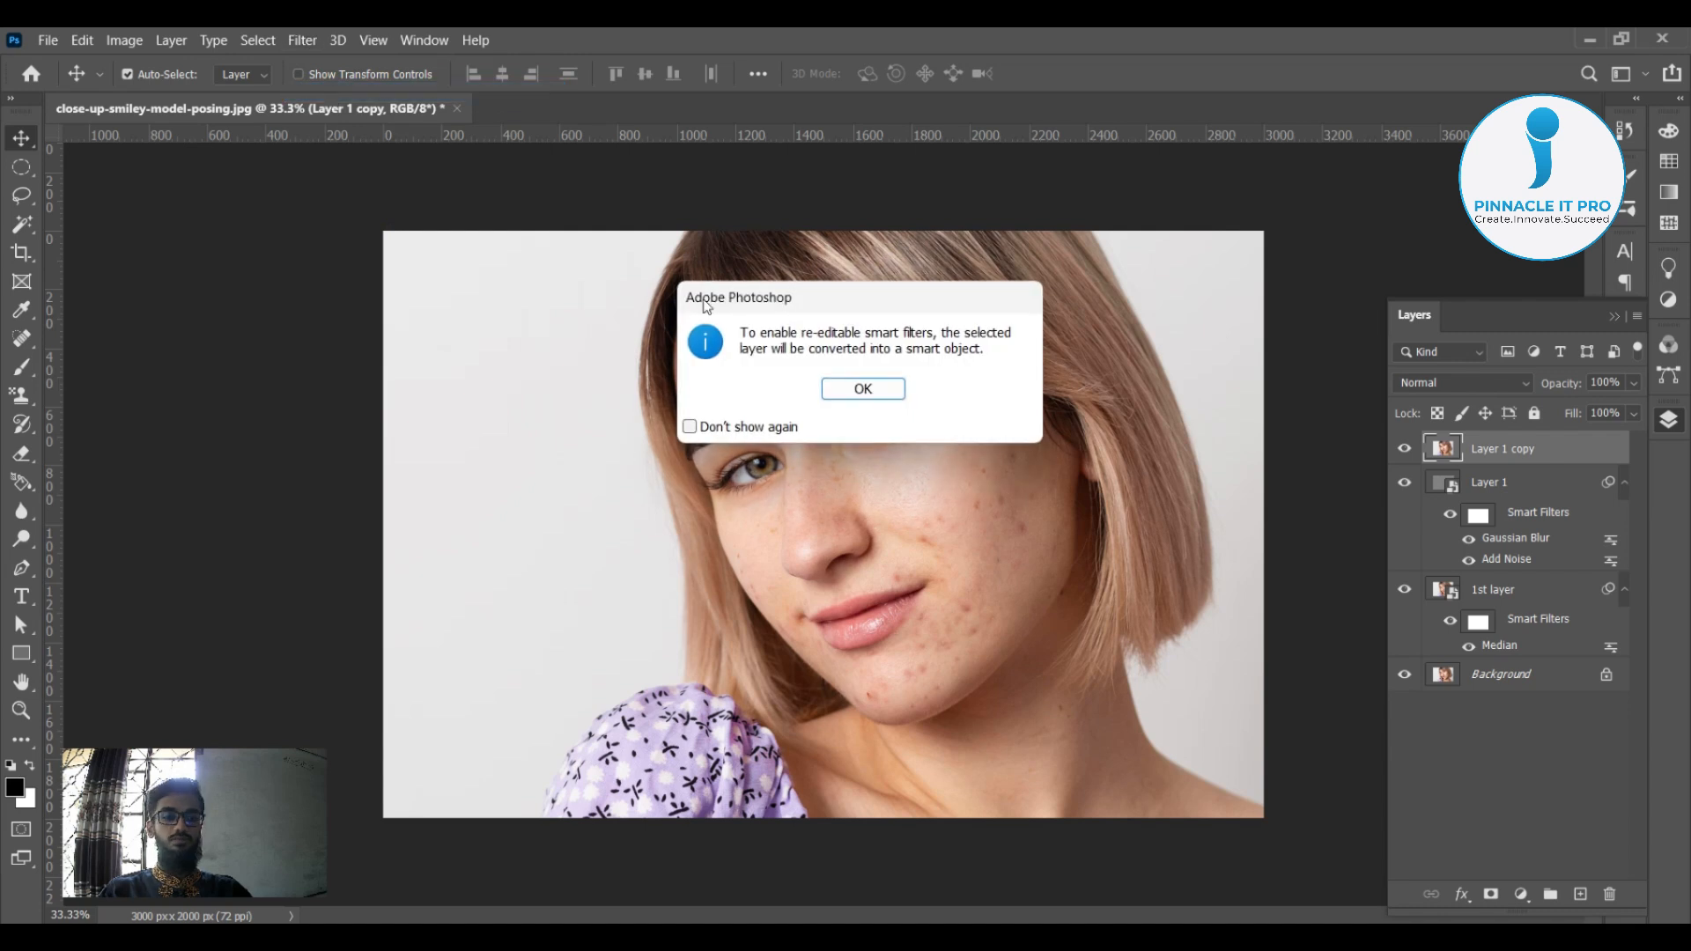
{"action": "left_click", "coordinate": [858, 386]}
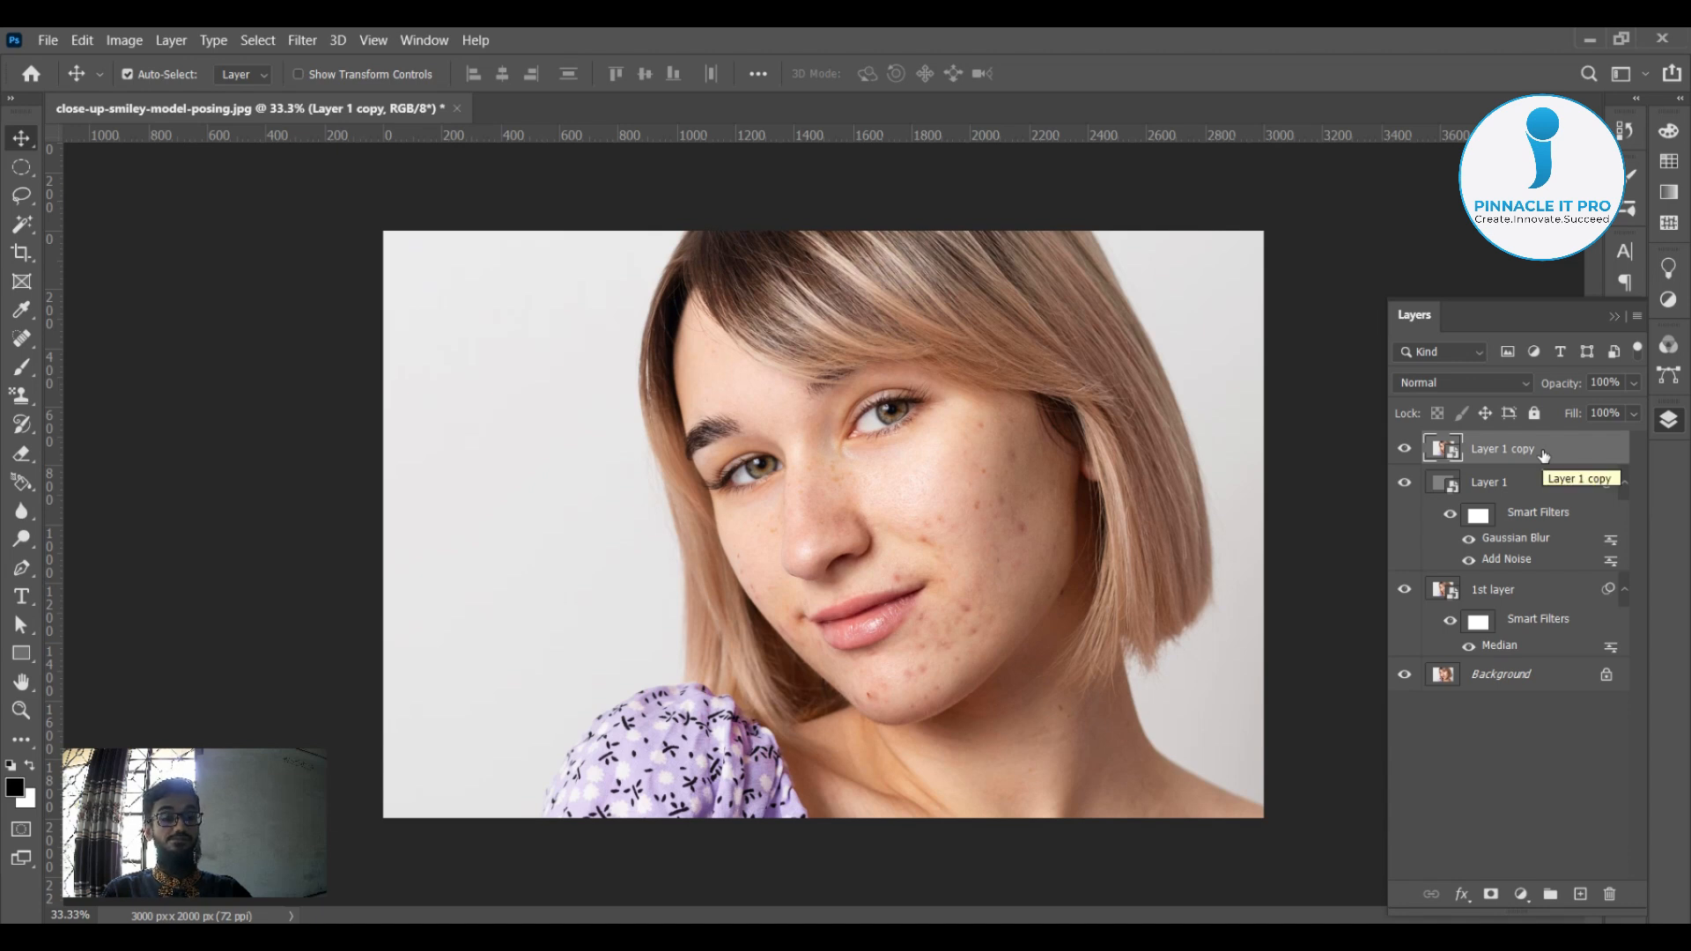
Apply a High Pass filter with a radius of 3.1 pixels to Layer 1 copy
{"action": "left_click", "coordinate": [300, 40]}
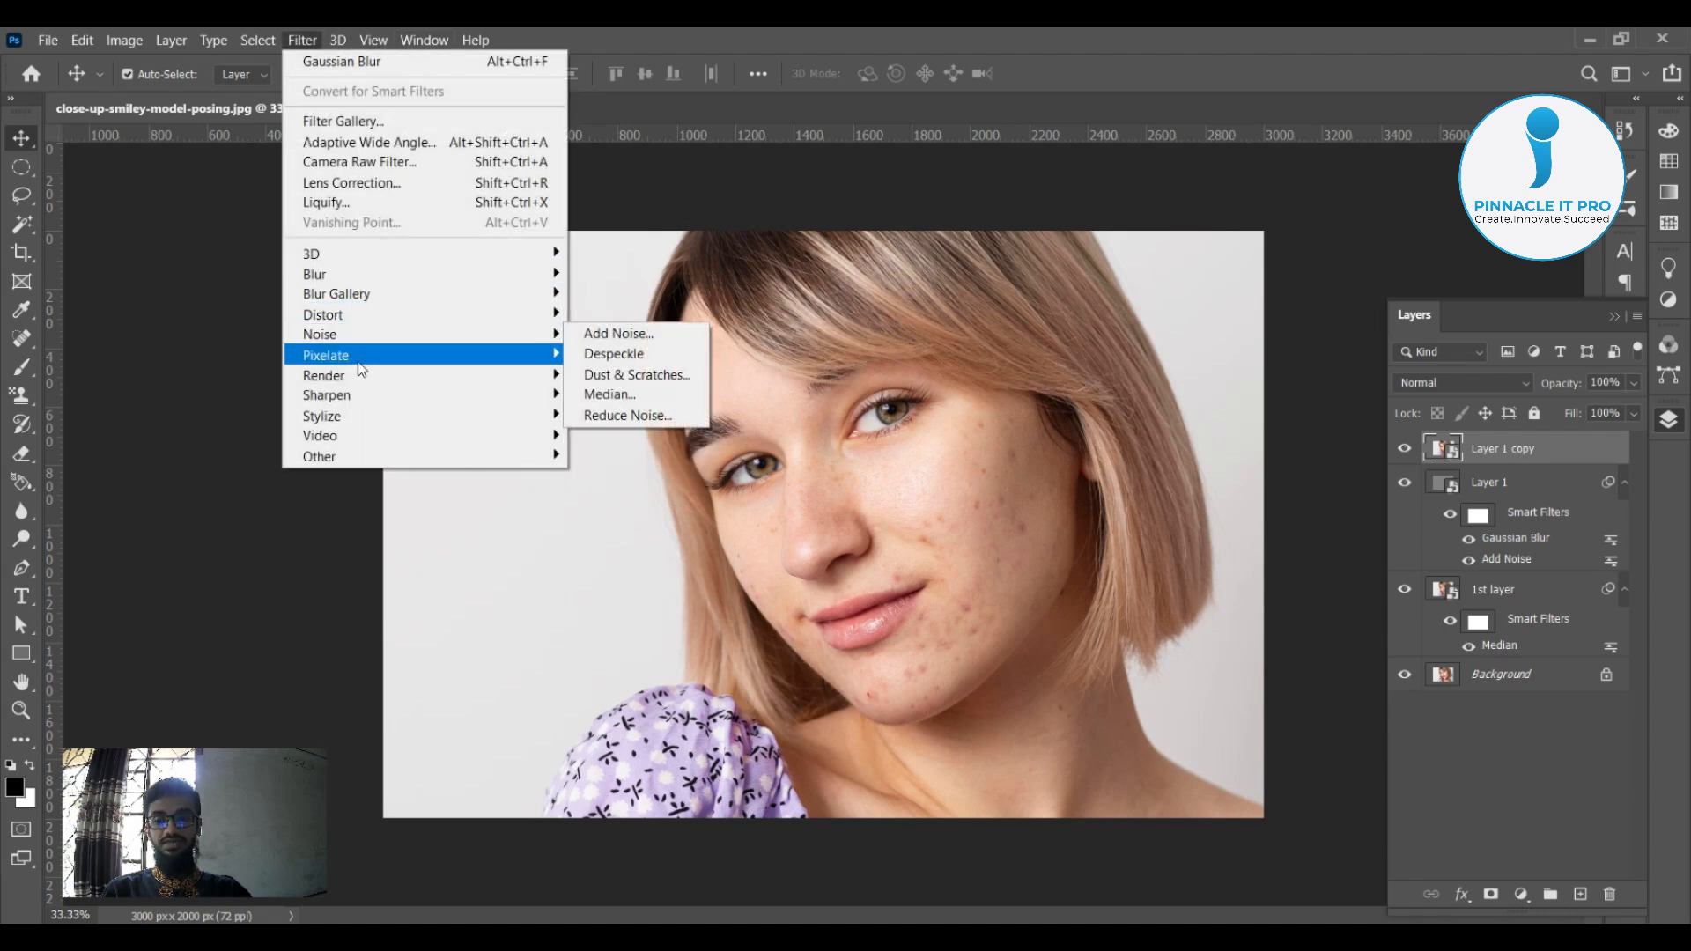
{"action": "mouse_move", "coordinate": [364, 468]}
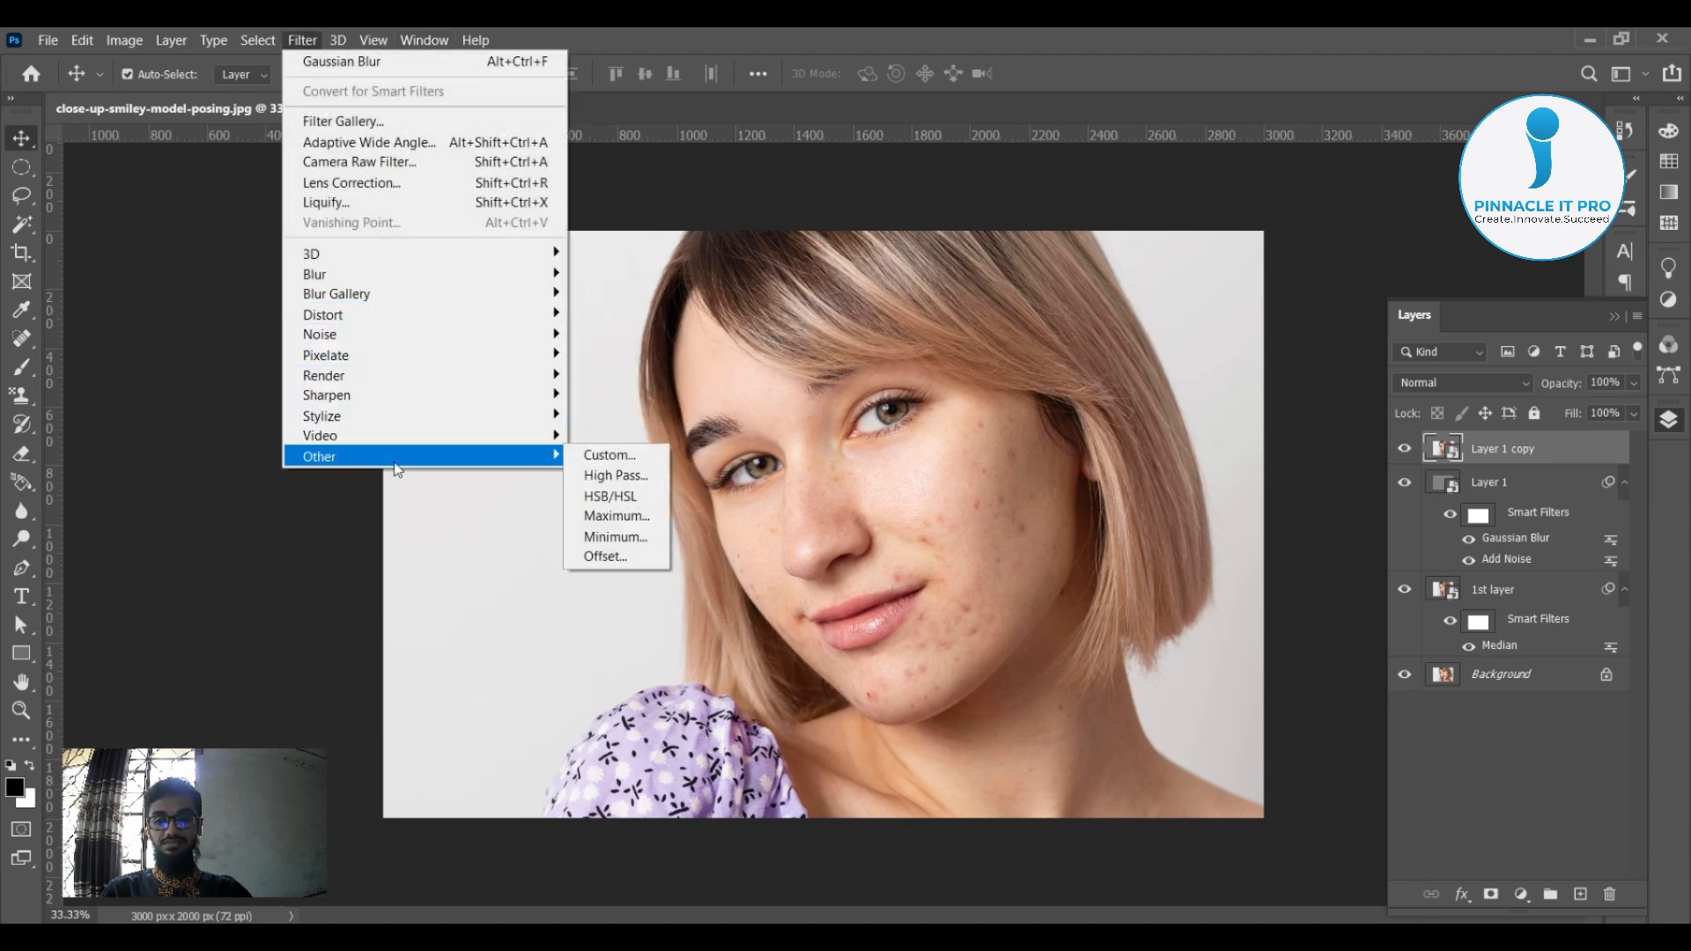
{"action": "left_click", "coordinate": [622, 476]}
{"action": "left_click_drag", "start_coordinate": [916, 201], "coordinate": [385, 187]}
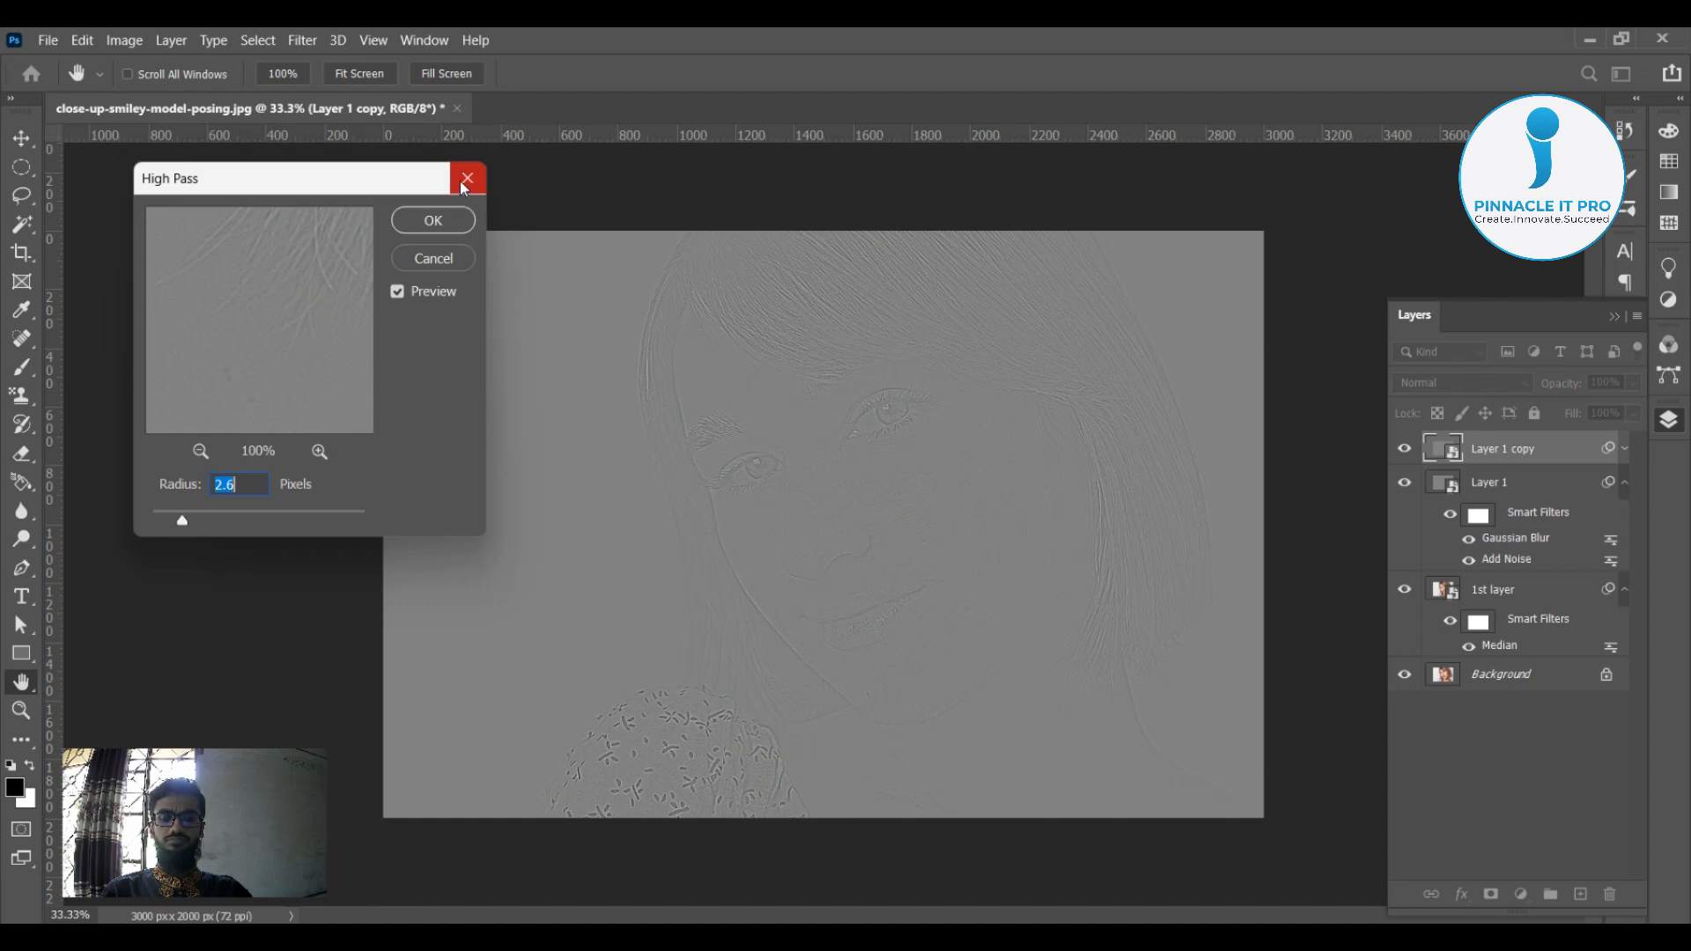
{"action": "left_click", "coordinate": [1505, 44]}
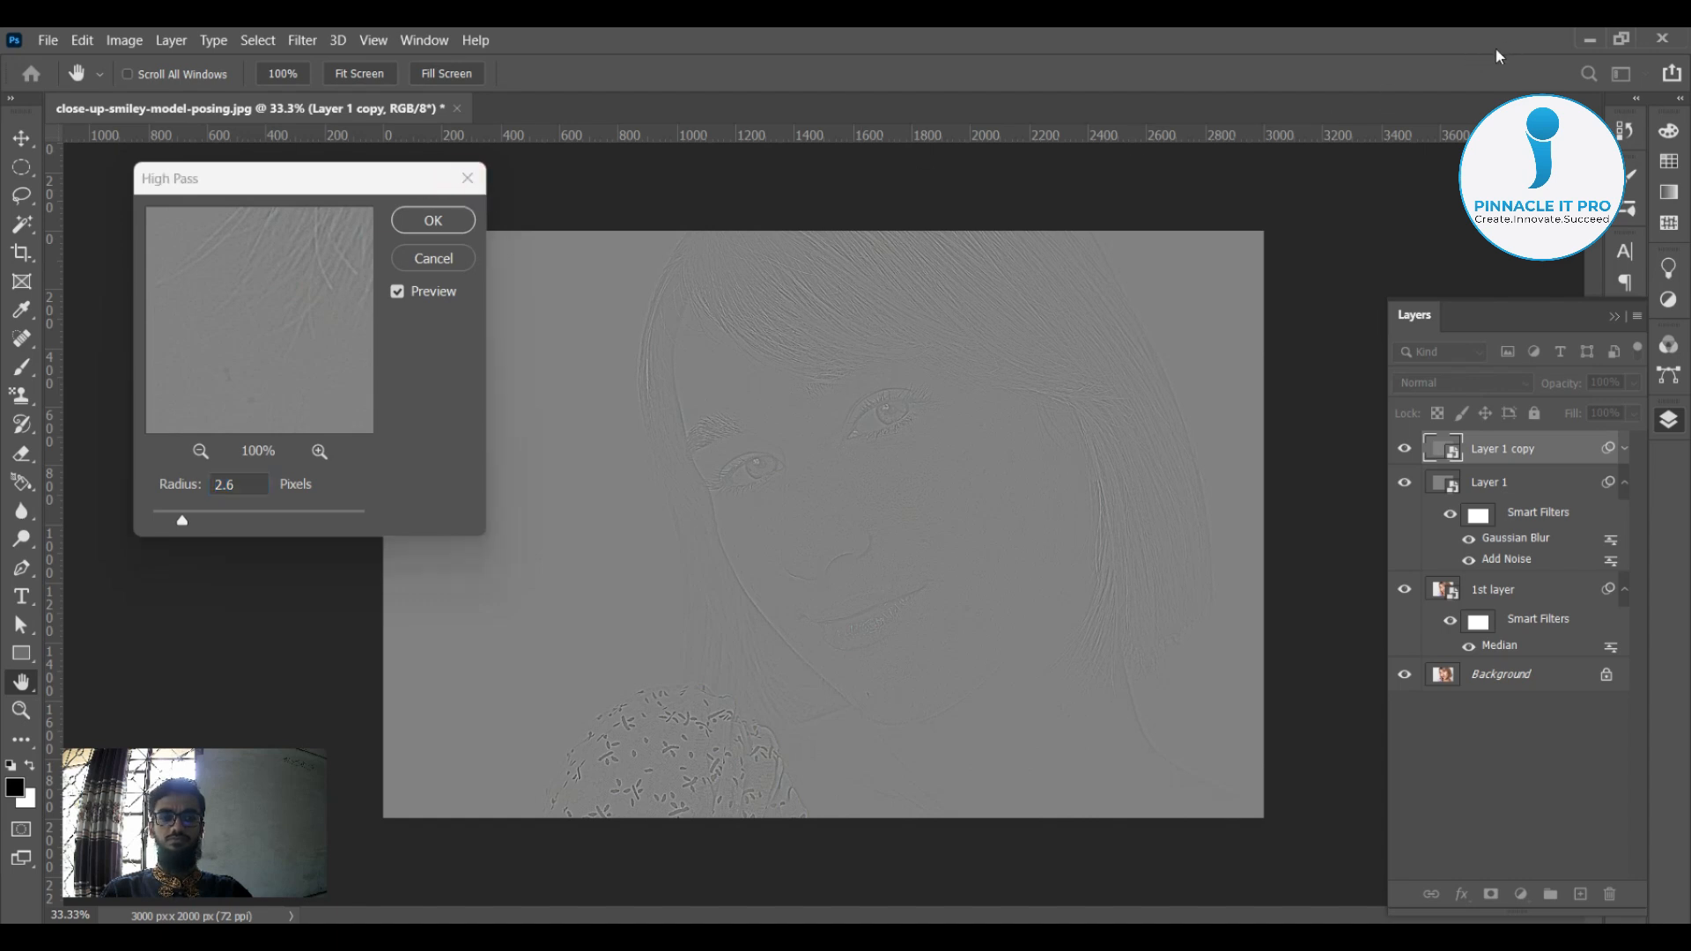
{"action": "left_click_drag", "start_coordinate": [350, 179], "coordinate": [338, 195]}
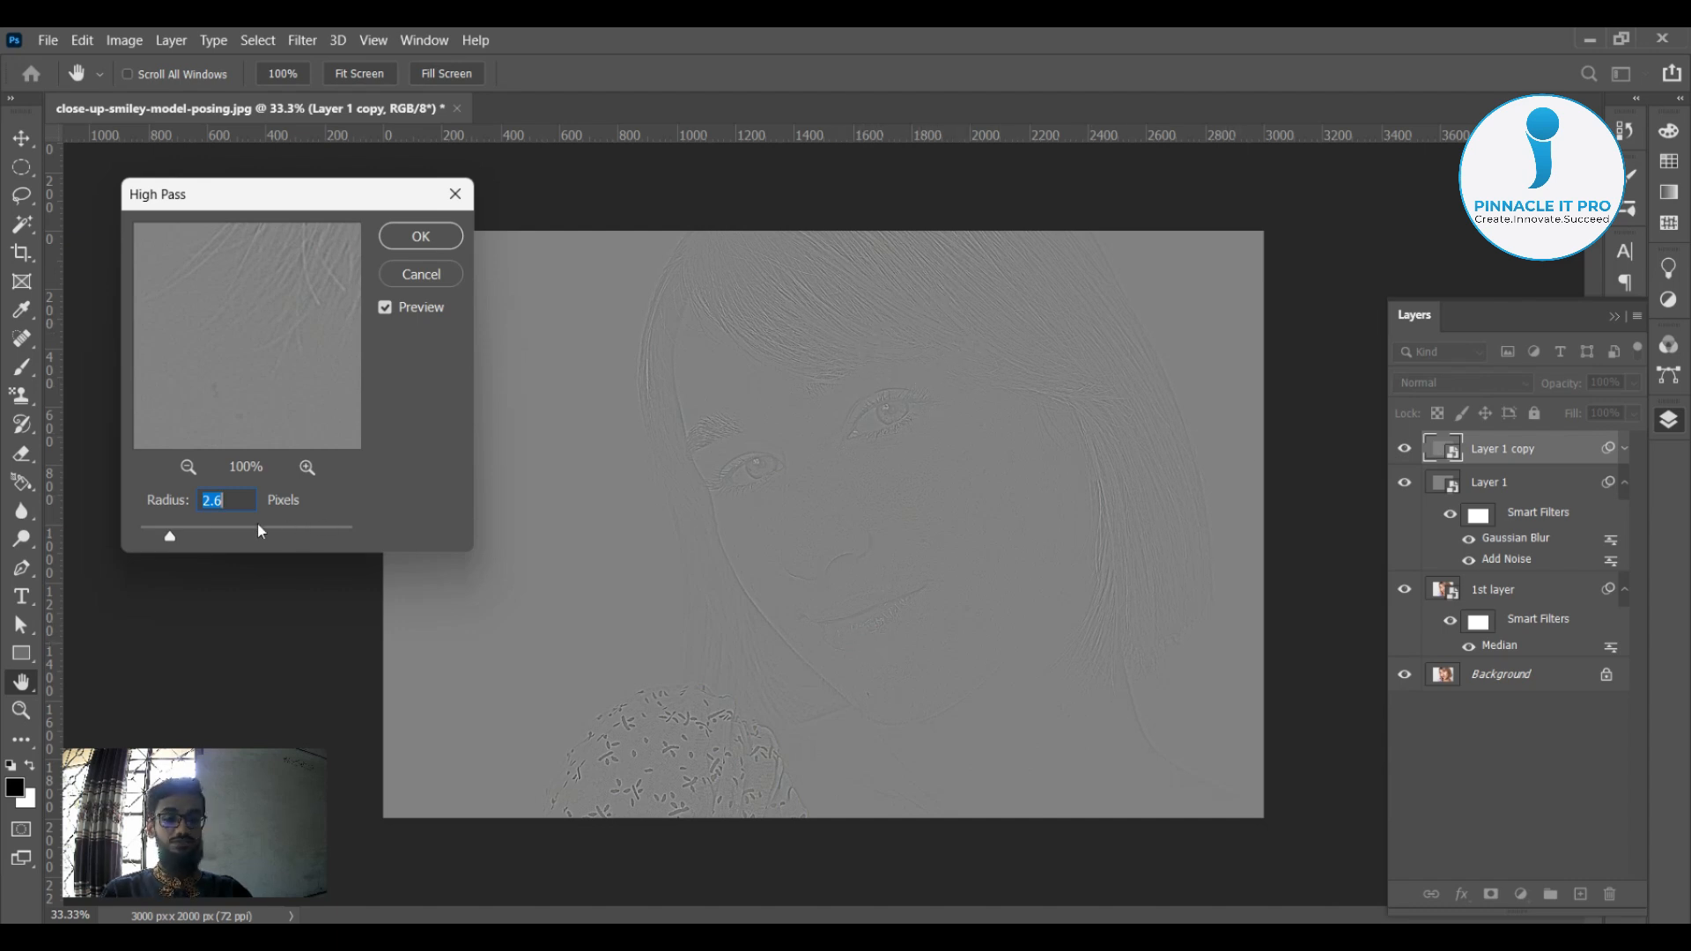
{"action": "left_click", "coordinate": [183, 533]}
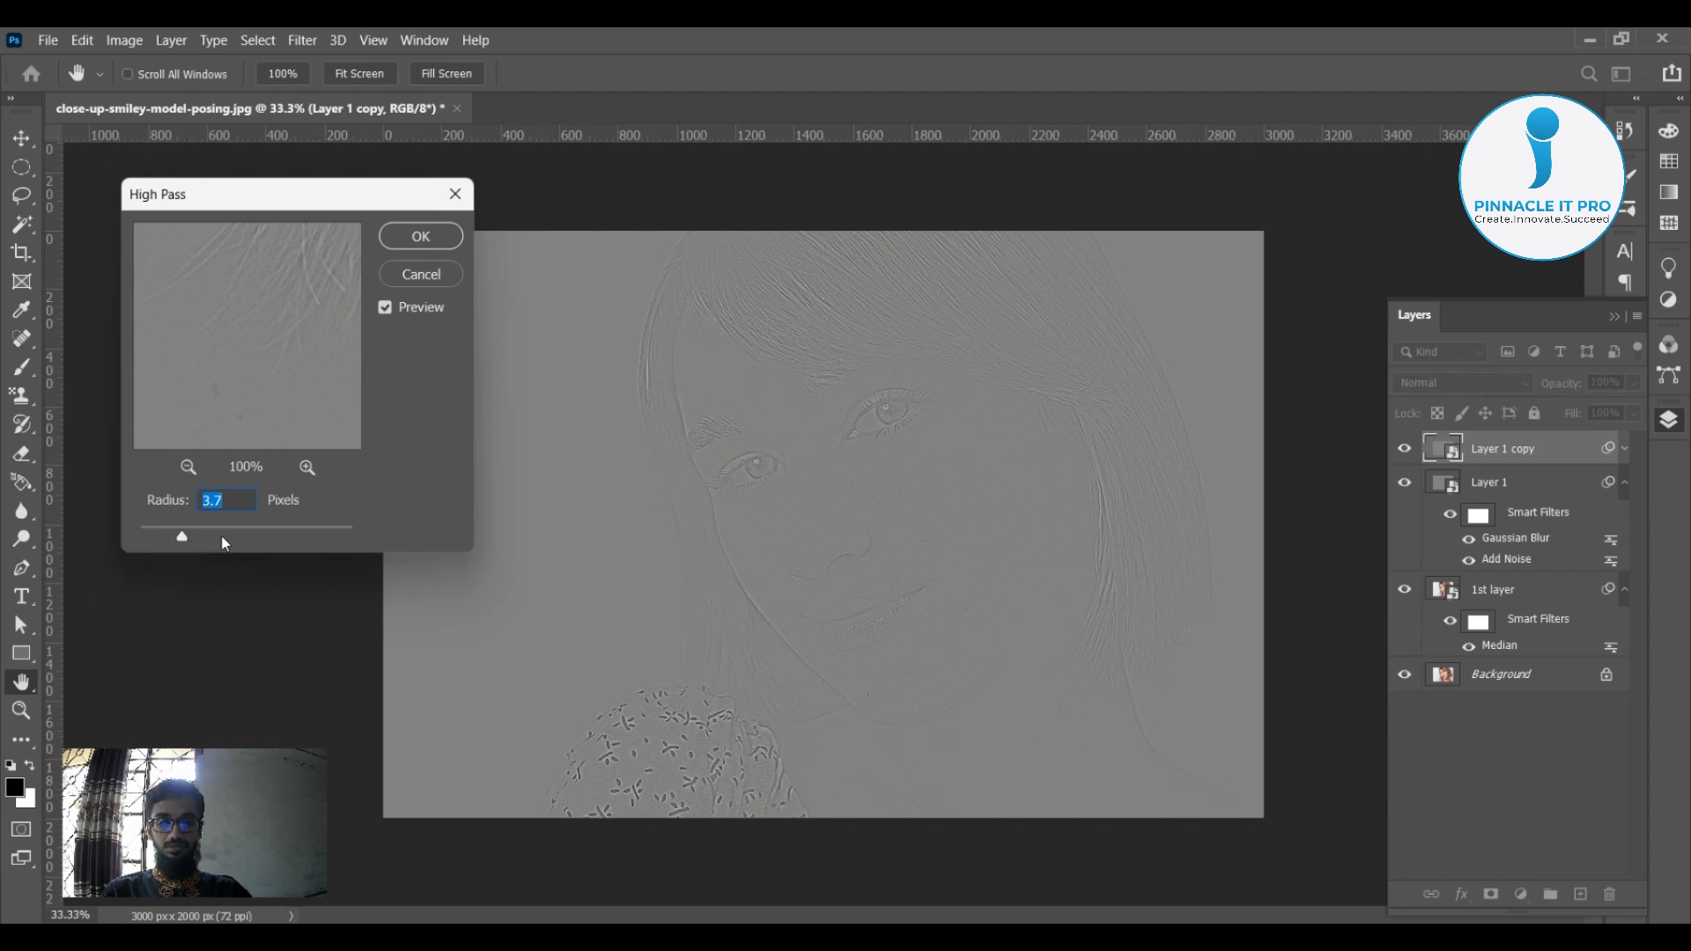
{"action": "left_click", "coordinate": [275, 526]}
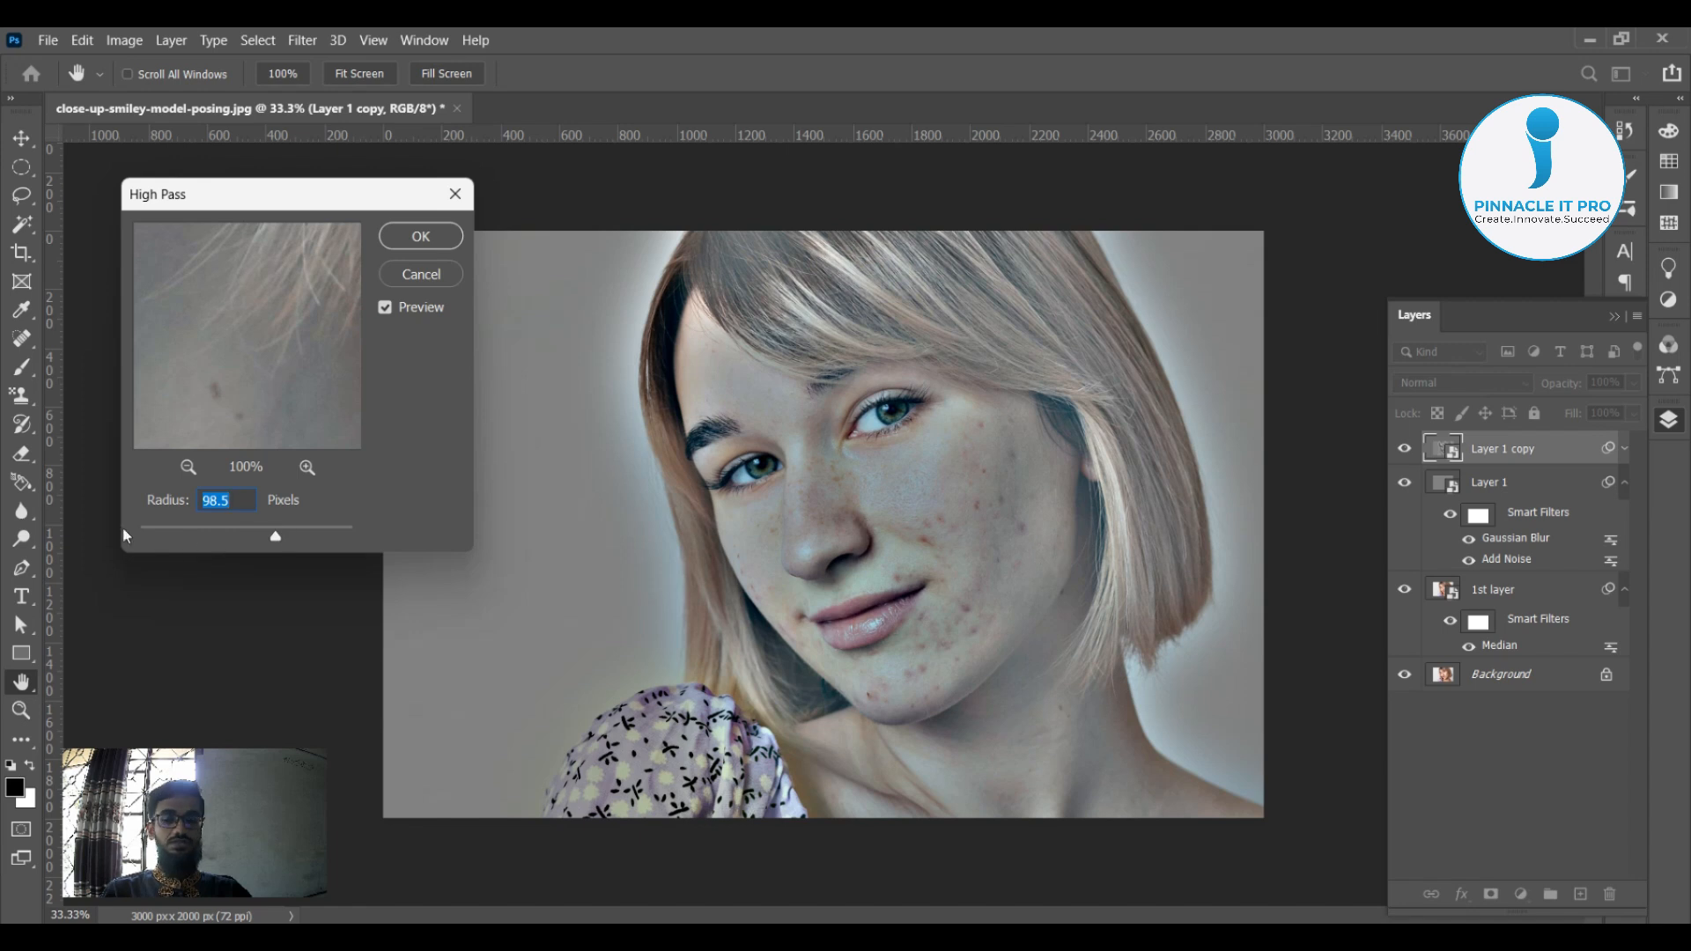
{"action": "left_click", "coordinate": [146, 528]}
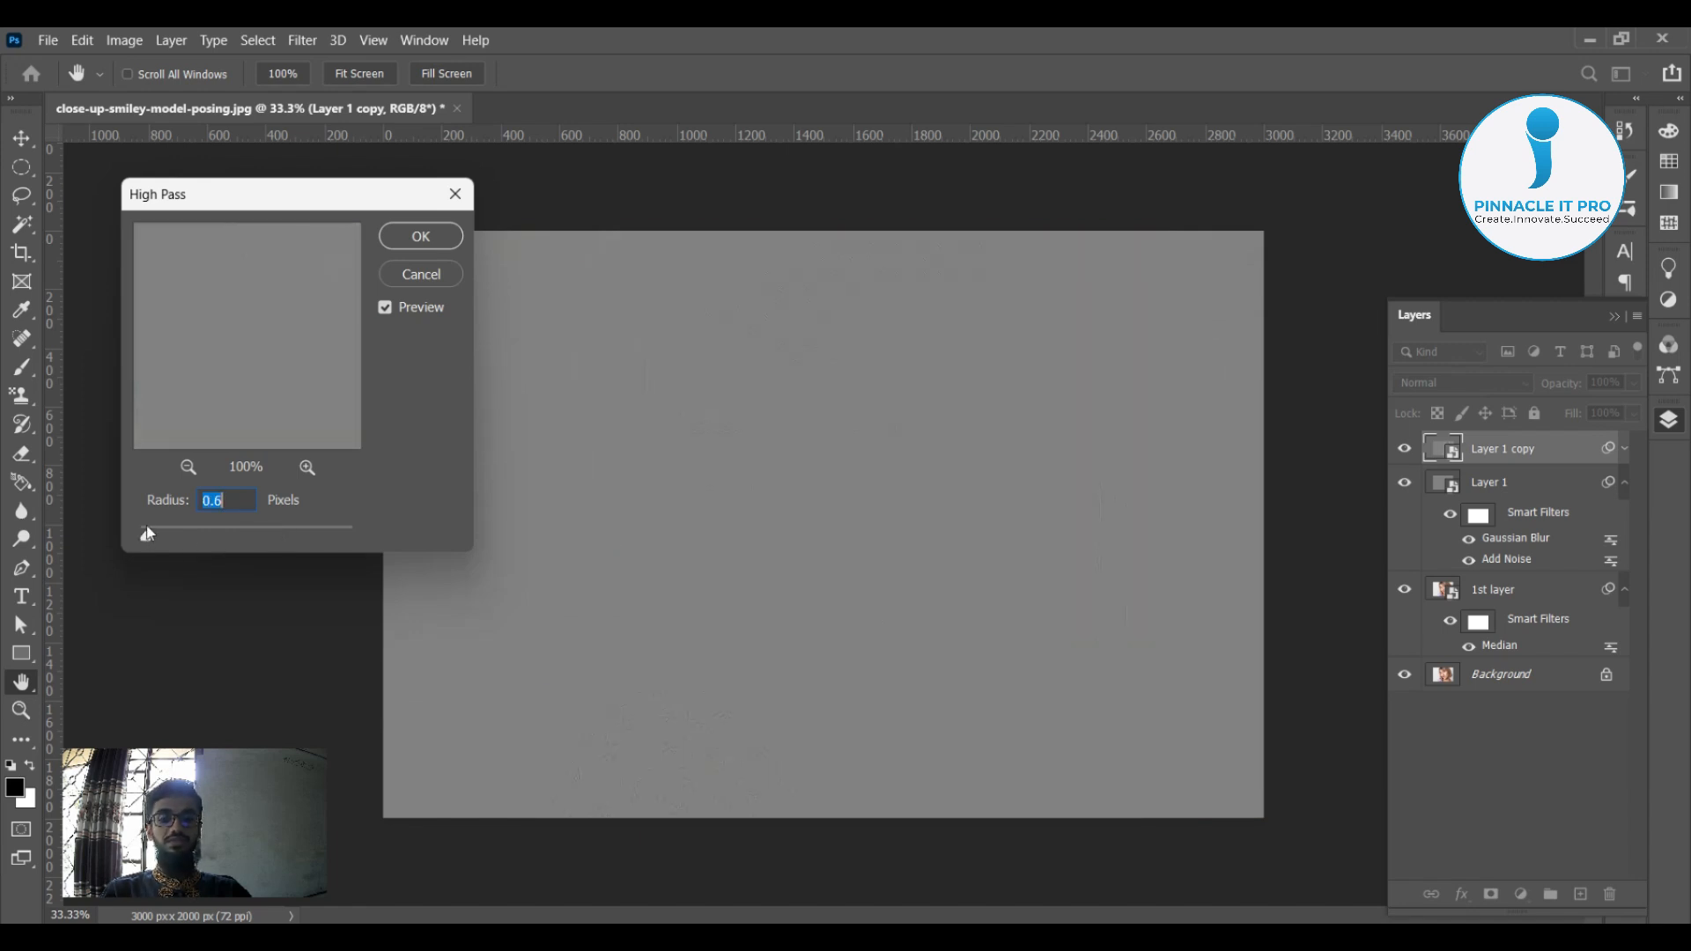
{"action": "left_click_drag", "start_coordinate": [153, 526], "coordinate": [177, 536]}
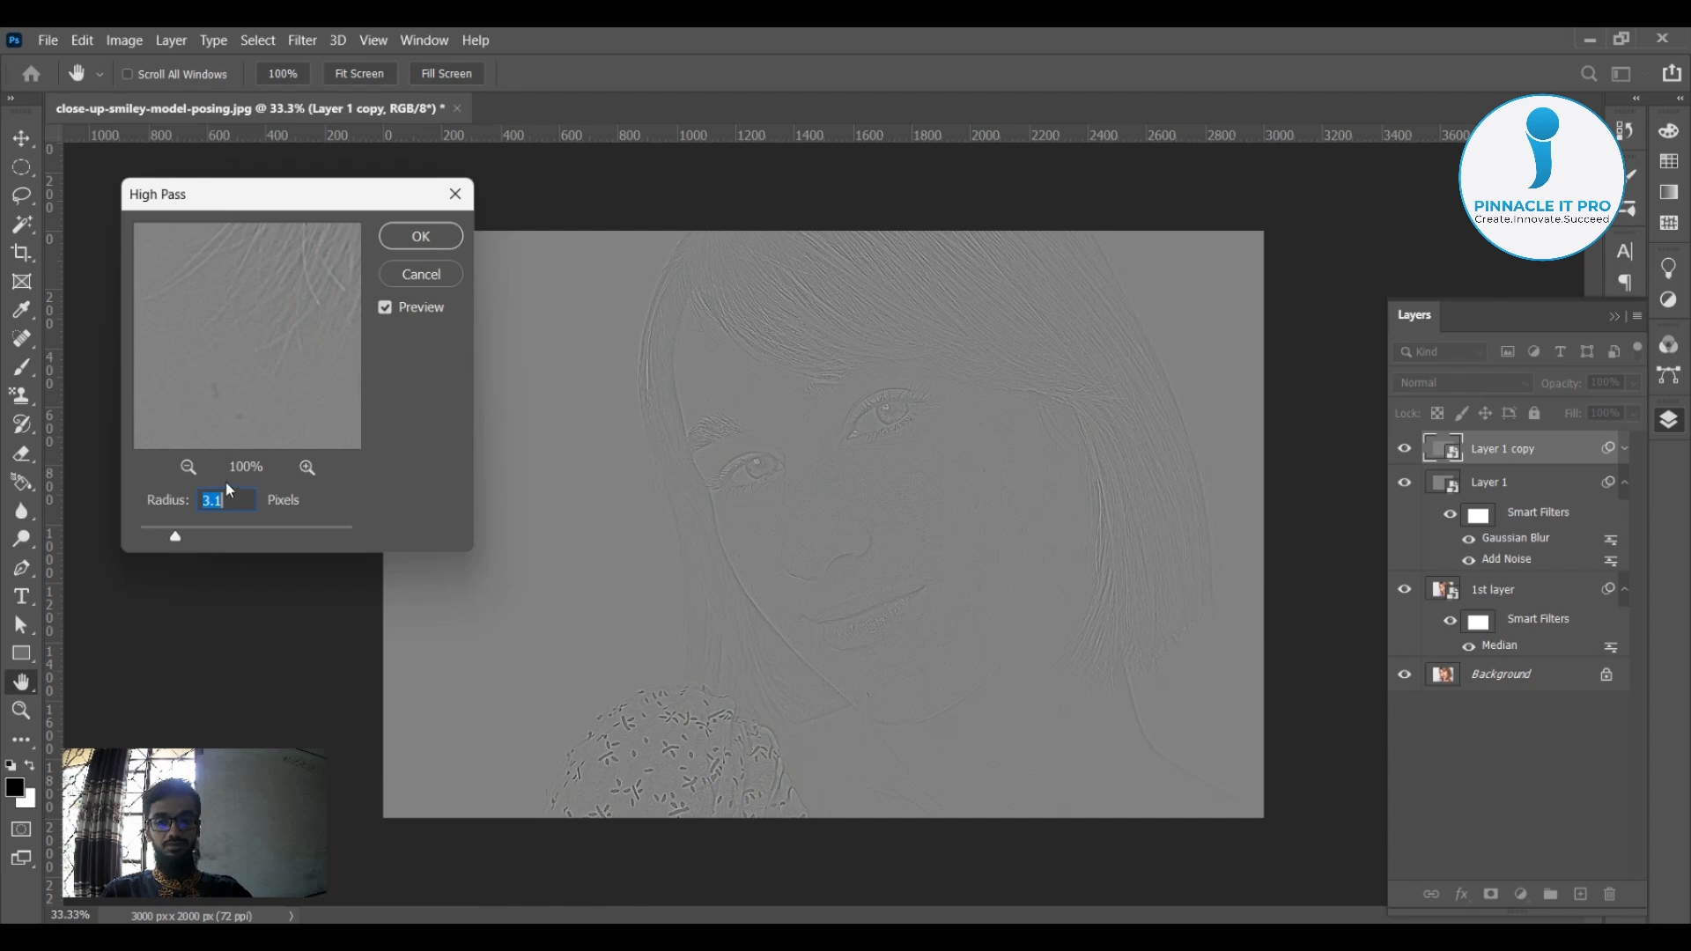
{"action": "left_click", "coordinate": [423, 238]}
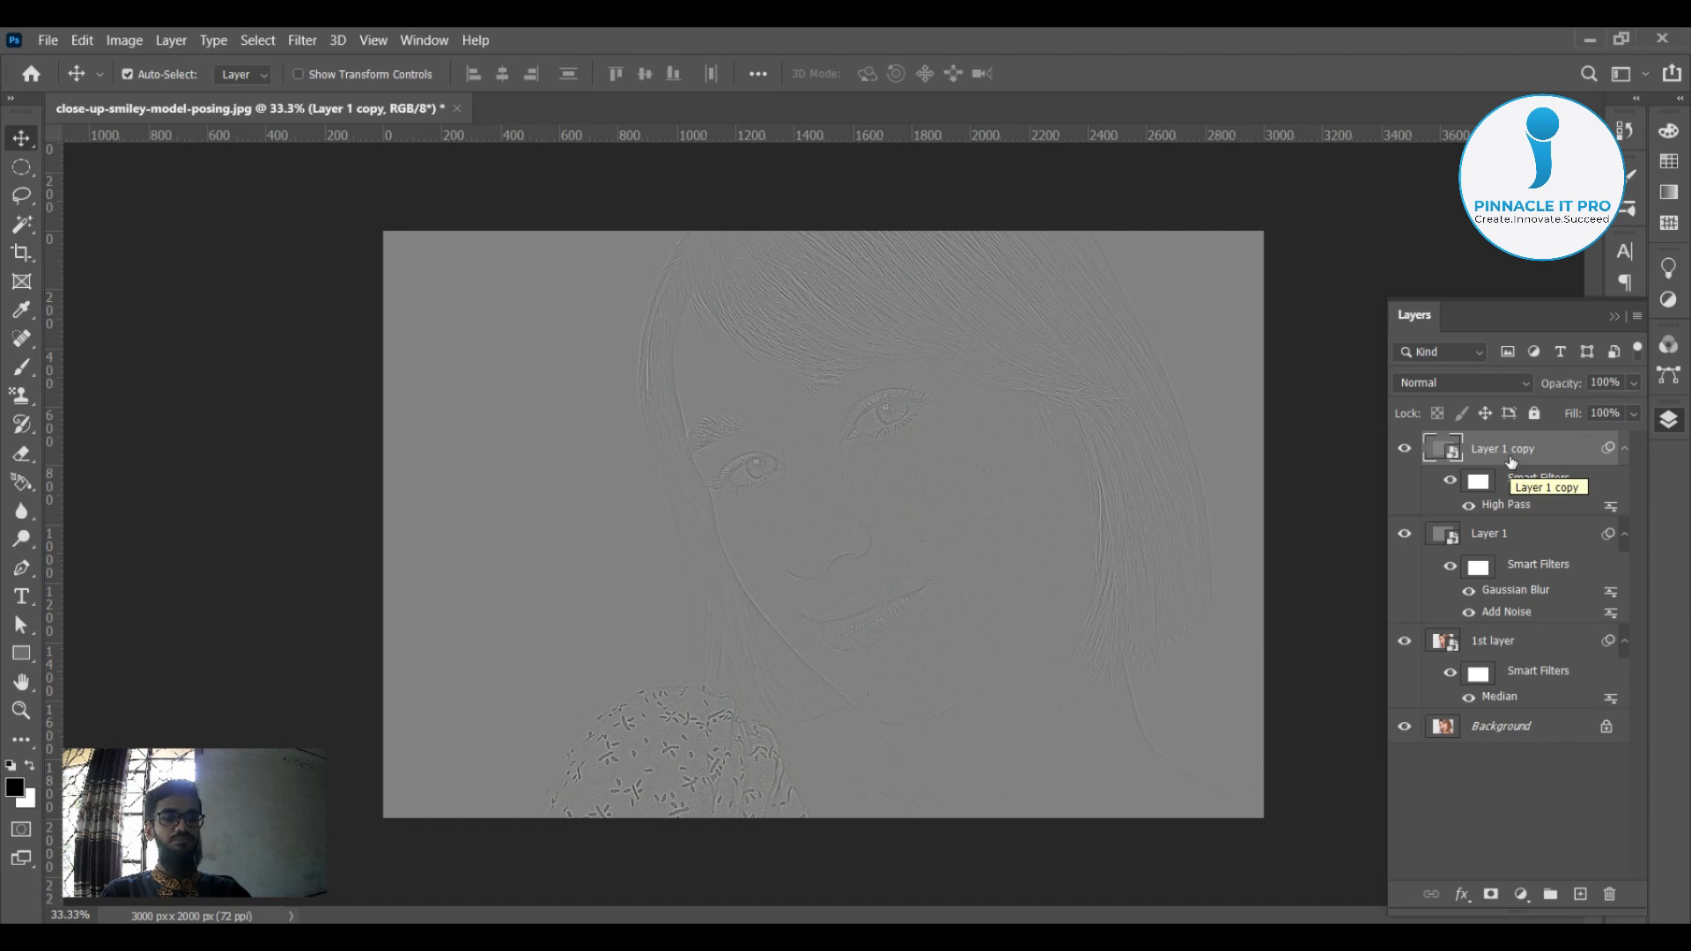
Set the blend mode of Layer 1 copy to Linear Light
{"action": "left_click", "coordinate": [1525, 382]}
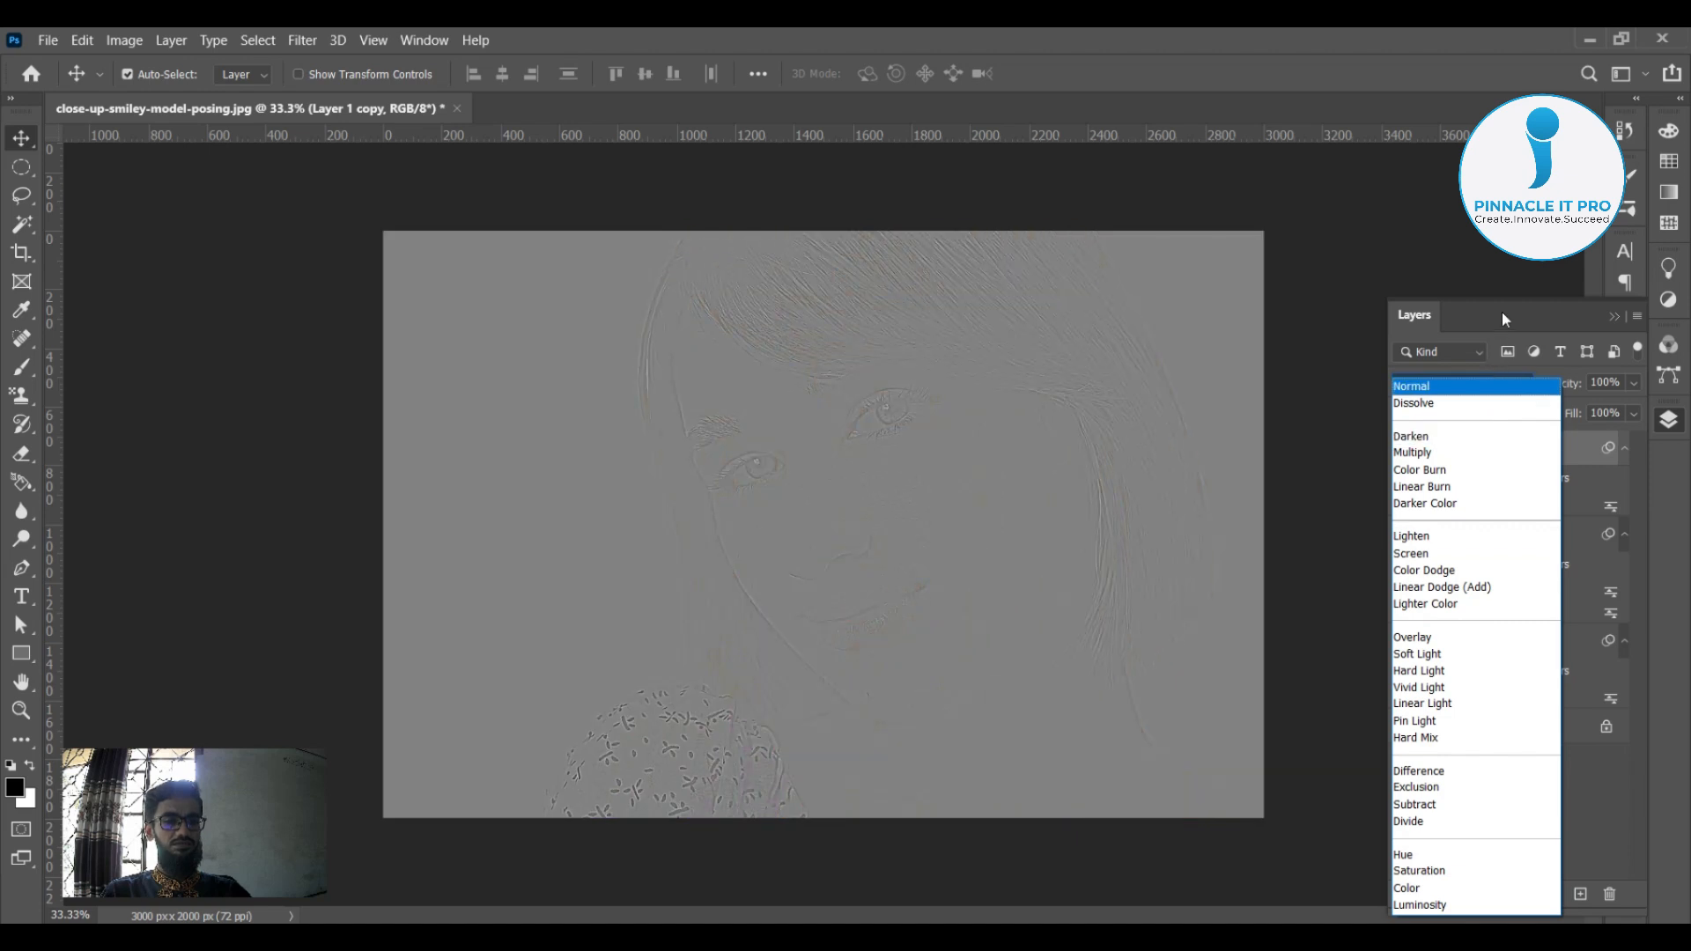
{"action": "left_click", "coordinate": [1502, 312]}
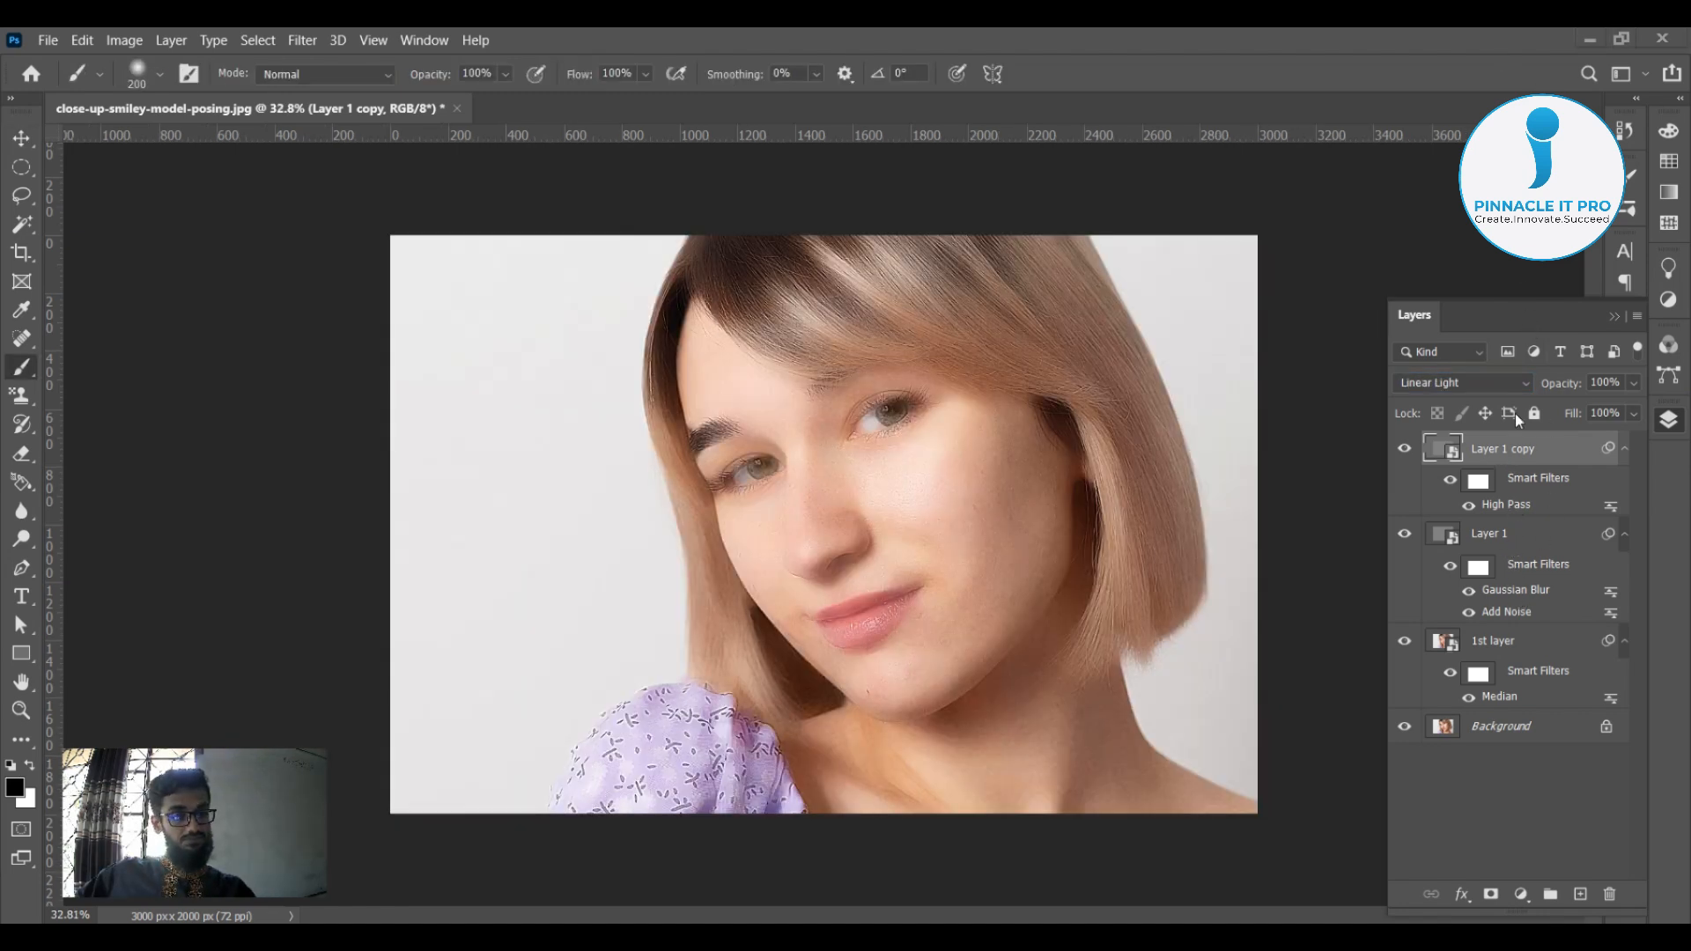
{"action": "left_click", "coordinate": [1526, 388]}
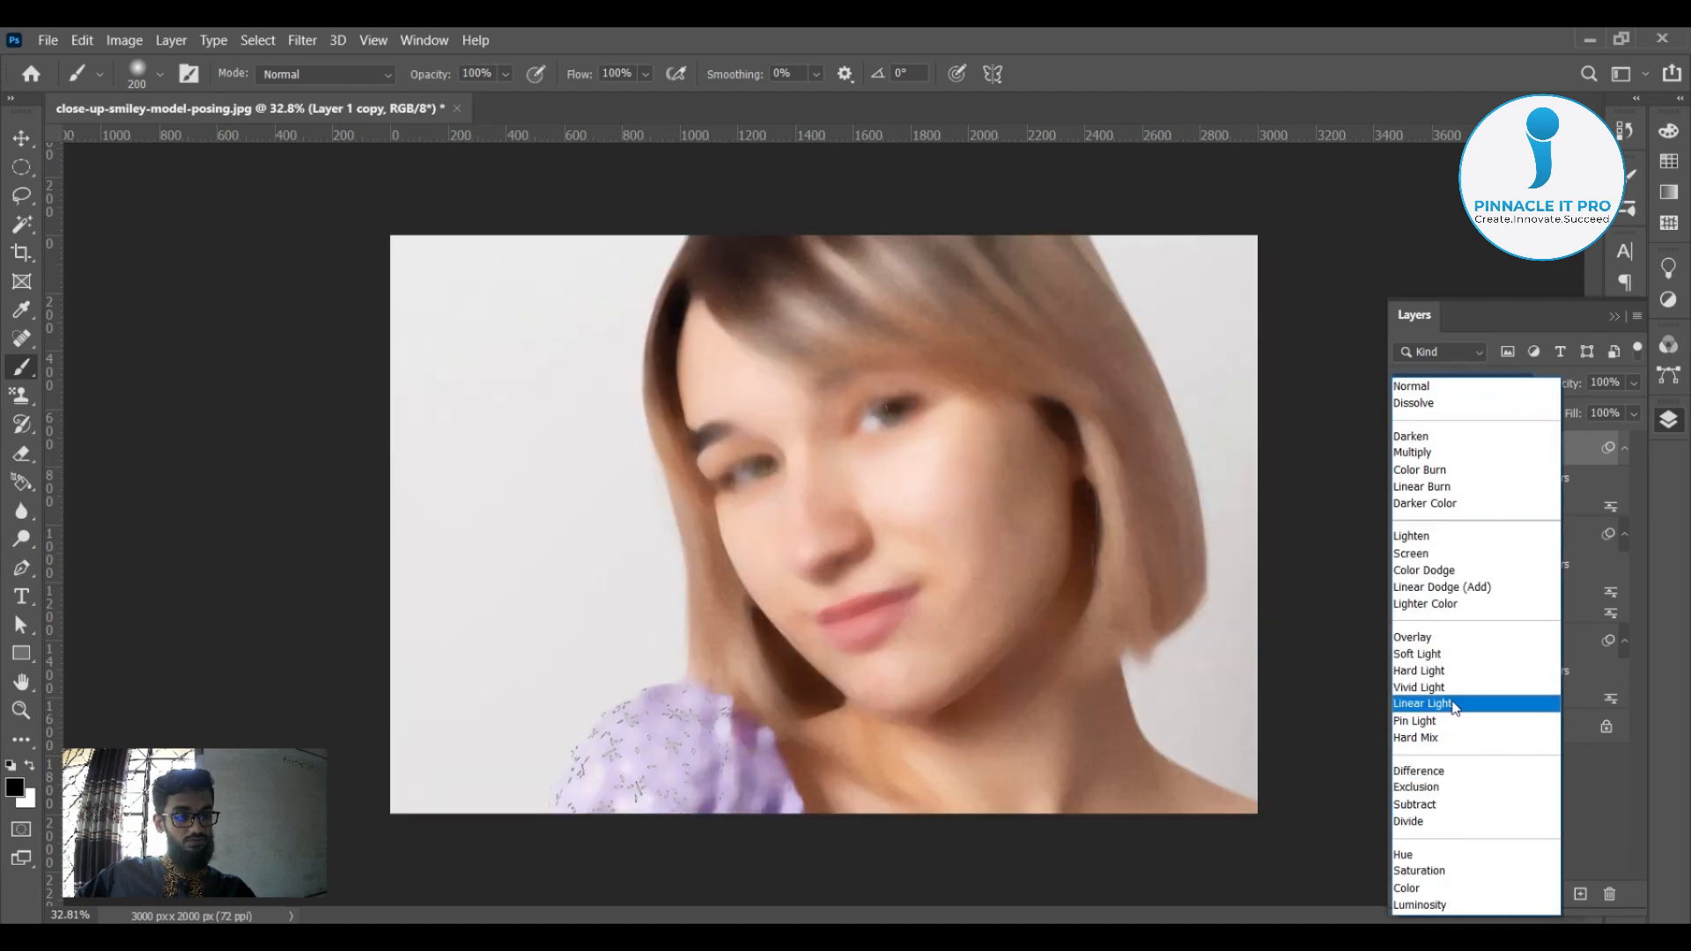
{"action": "left_click", "coordinate": [1444, 703]}
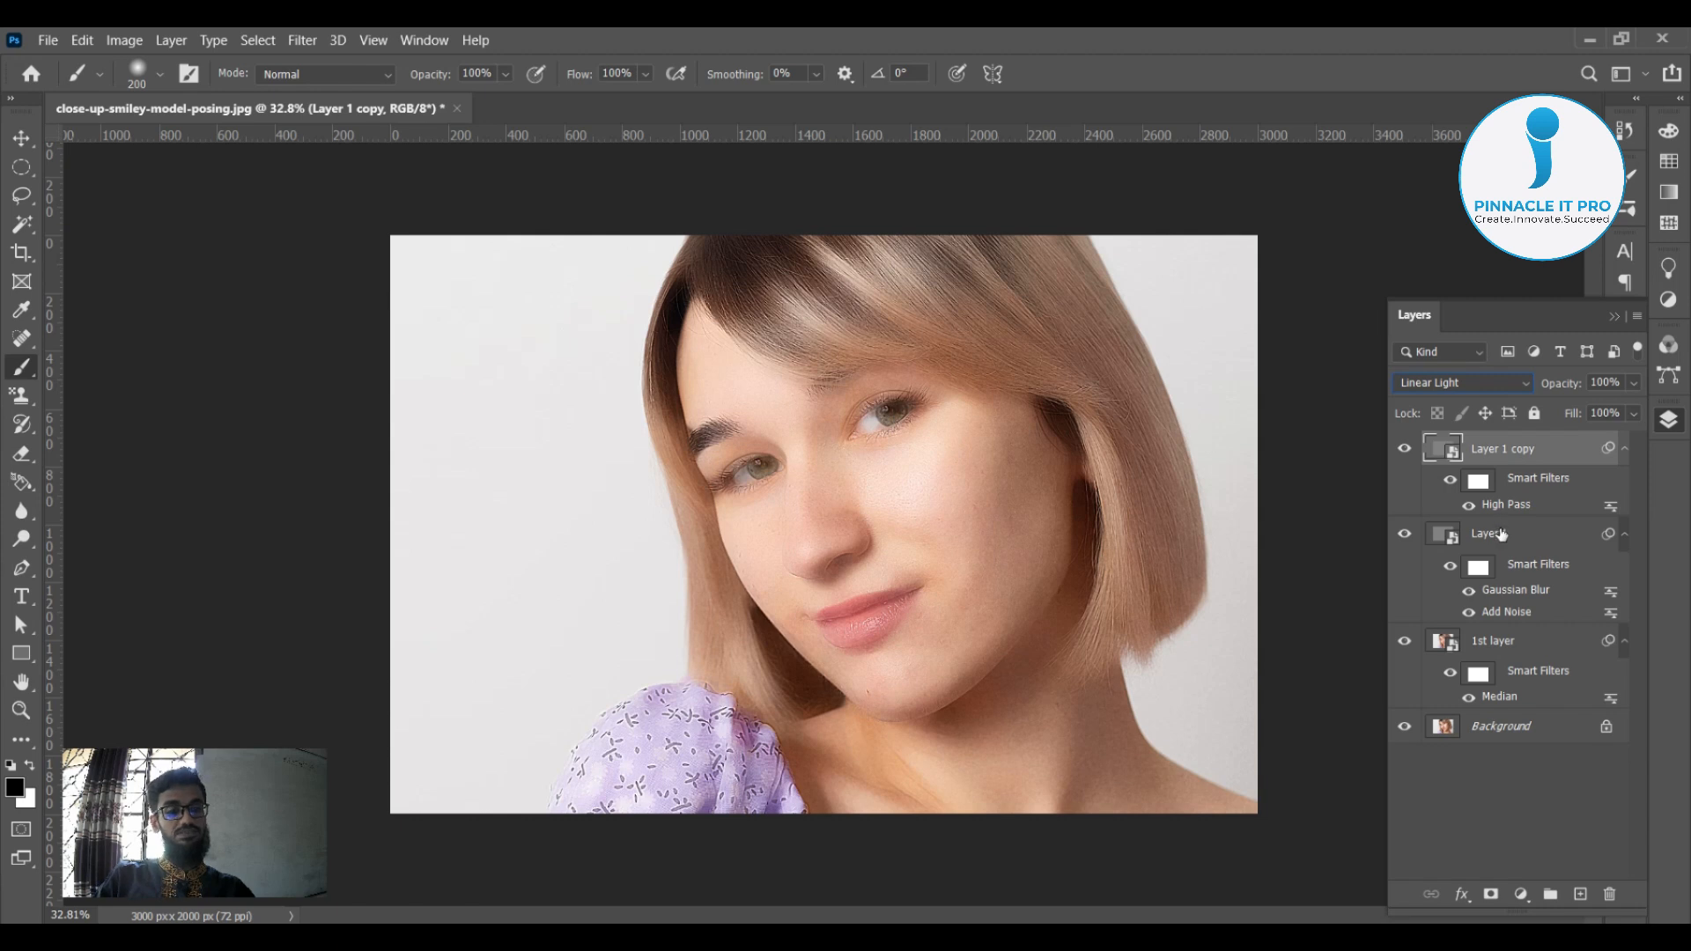
{"action": "left_click", "coordinate": [1501, 535]}
{"action": "left_click", "coordinate": [1501, 641], "text": "shift"}
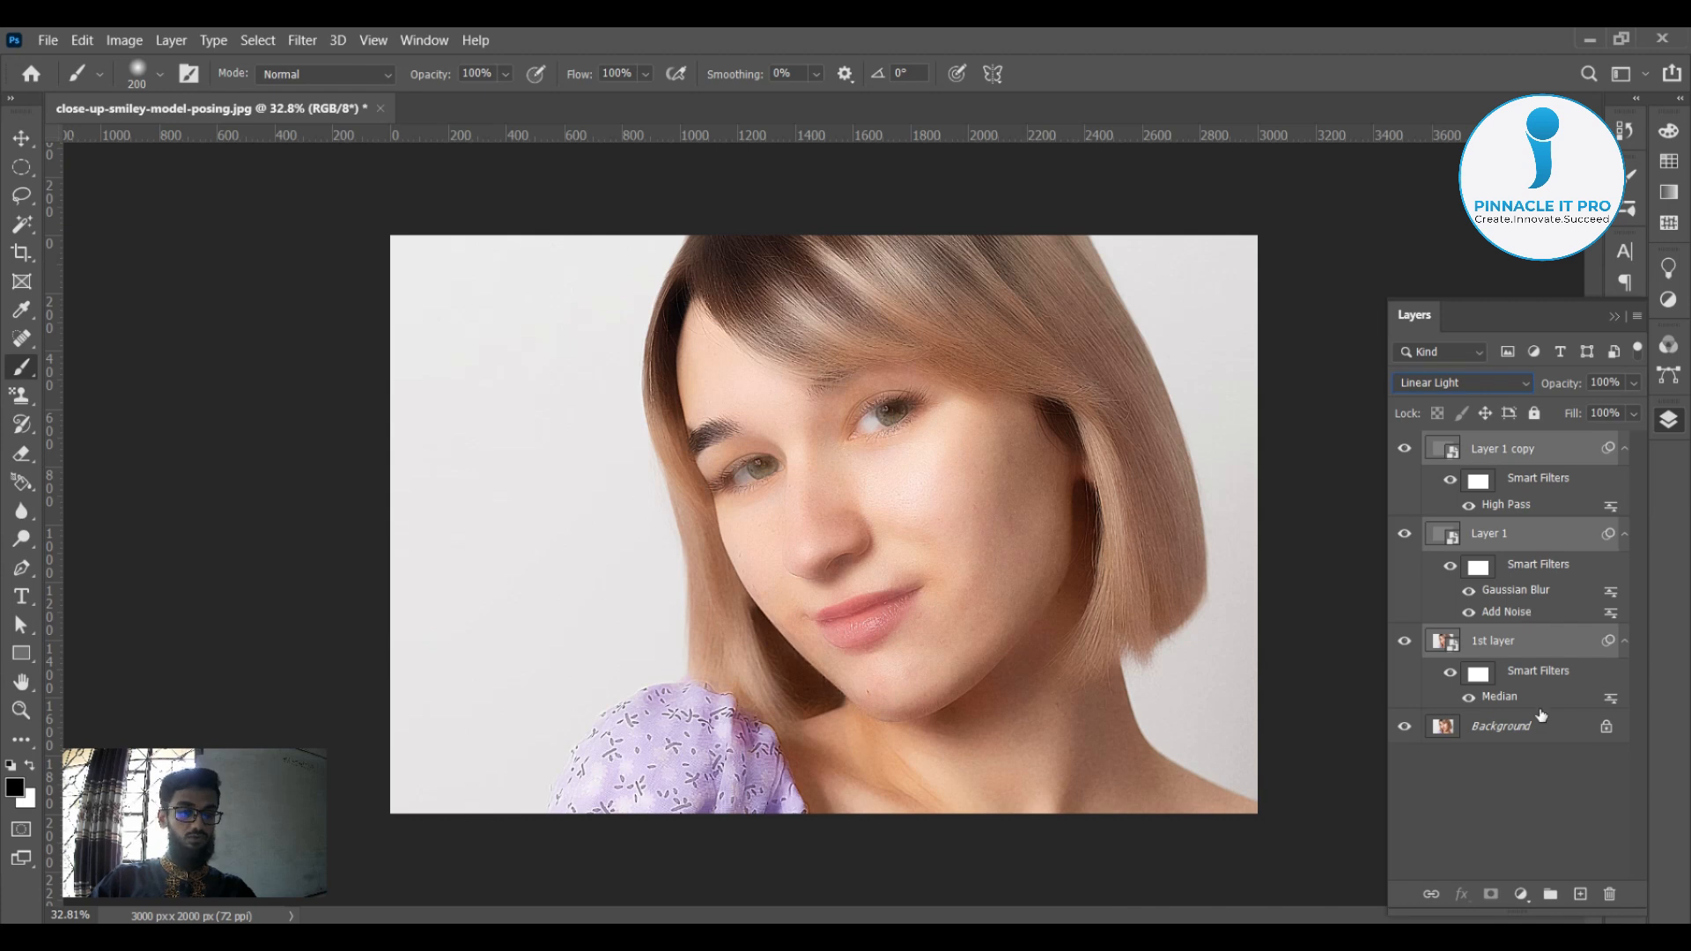
{"action": "left_click", "coordinate": [1516, 794]}
Group Layer 1 copy, Layer 1 and 1st layer together above the Background
{"action": "left_click", "coordinate": [1501, 449]}
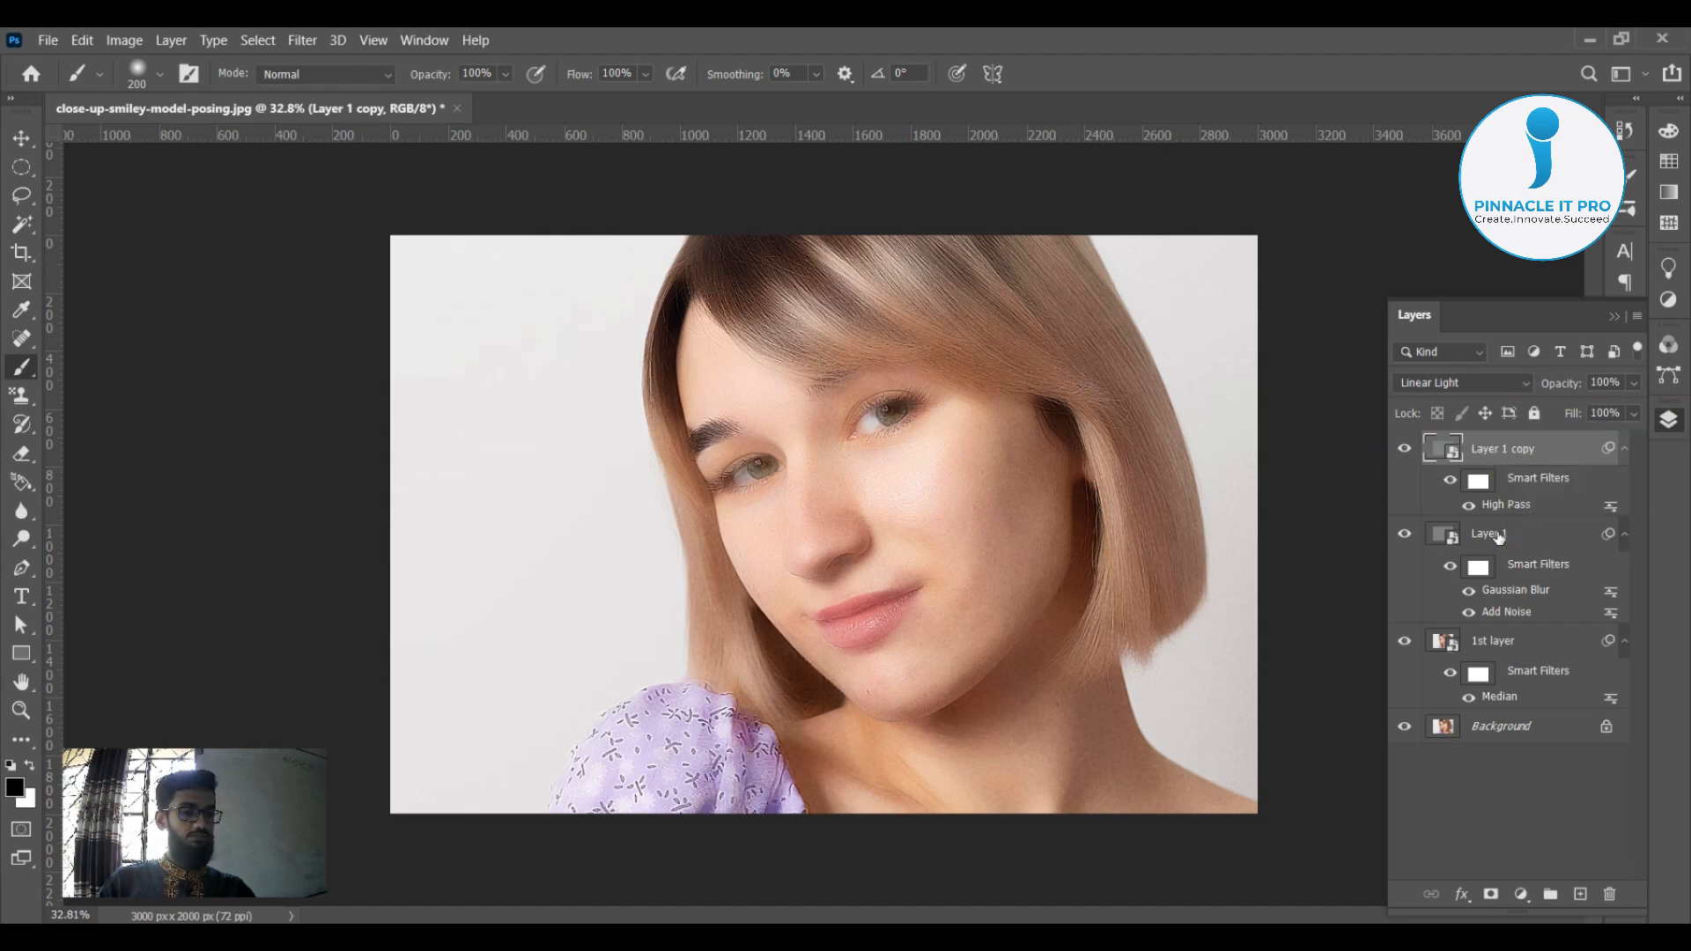
{"action": "left_click", "coordinate": [1499, 534], "text": "shift"}
{"action": "left_click", "coordinate": [1496, 642], "text": "shift"}
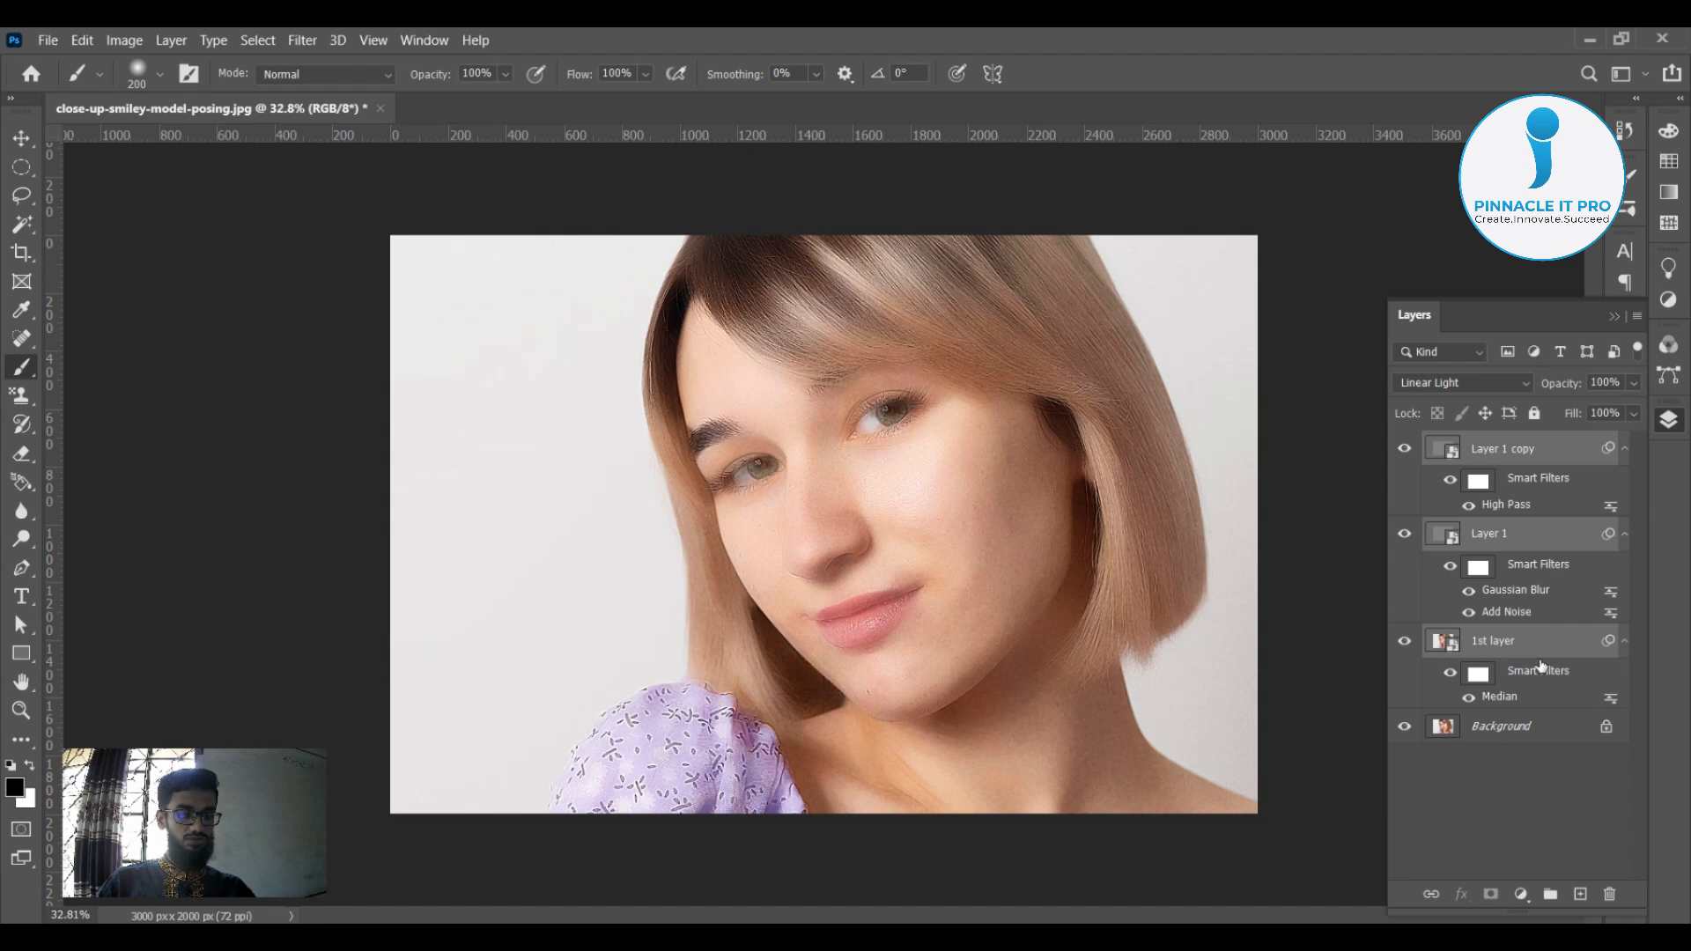
{"action": "key", "text": "ctrl+g"}
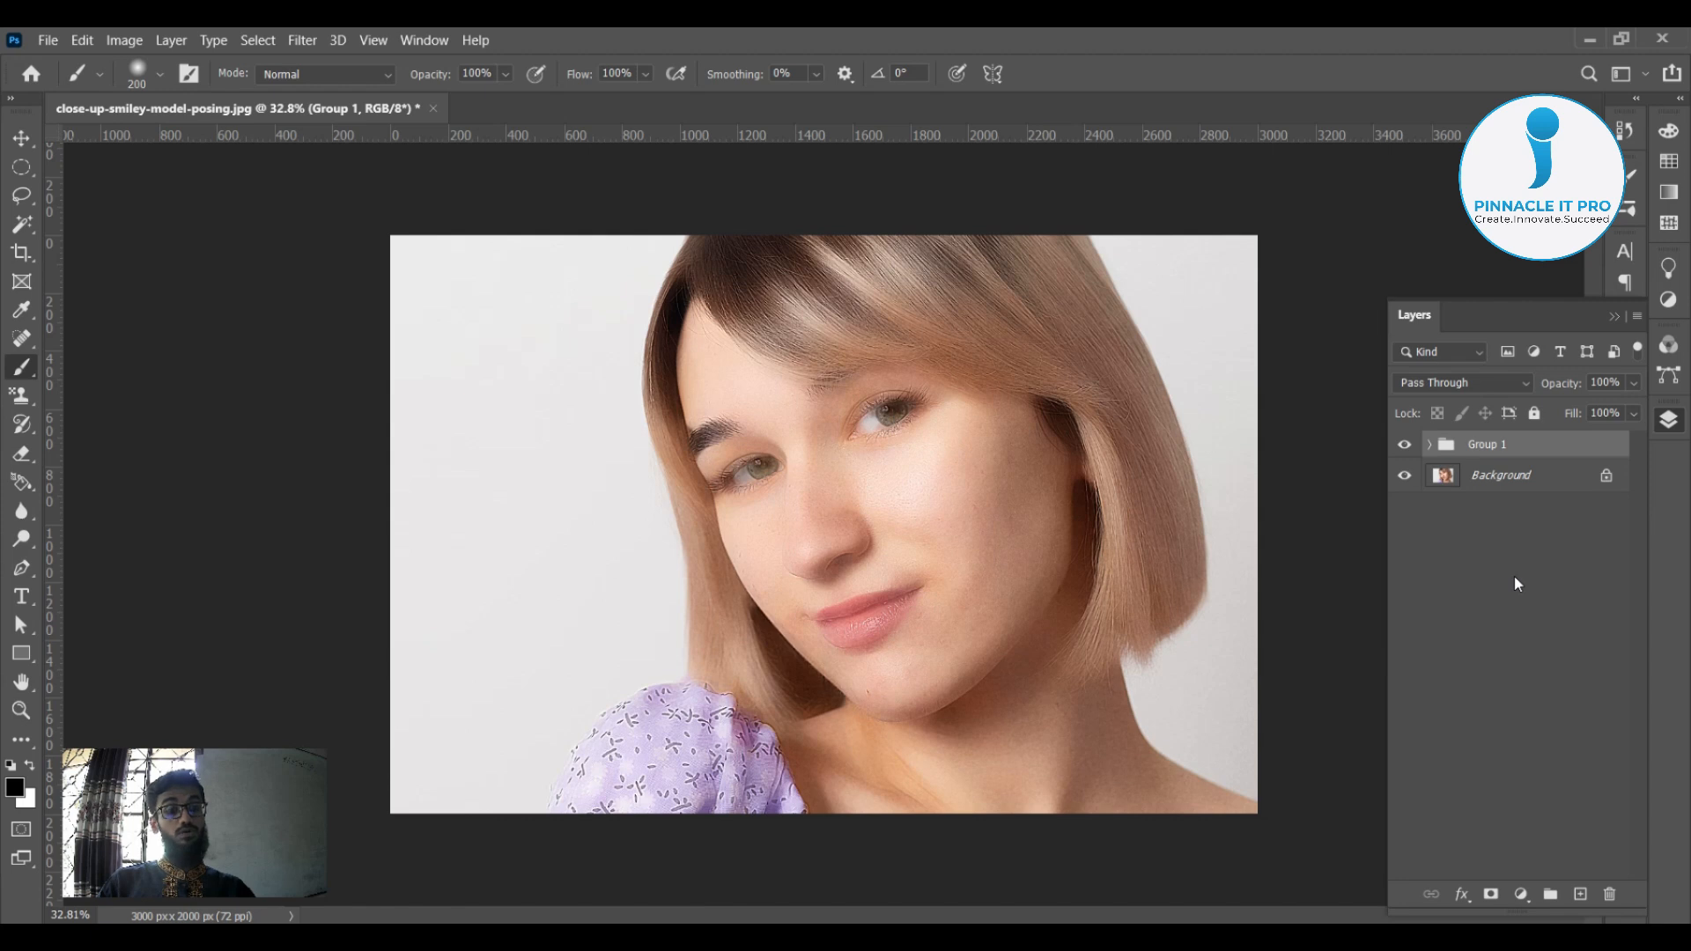
Split Group 1's Blend If sliders for the underlying layer to 0 / 87 for the shadows and 180 / 255 for the highlights
{"action": "double_click", "coordinate": [1595, 447]}
{"action": "left_click_drag", "start_coordinate": [979, 294], "coordinate": [947, 188]}
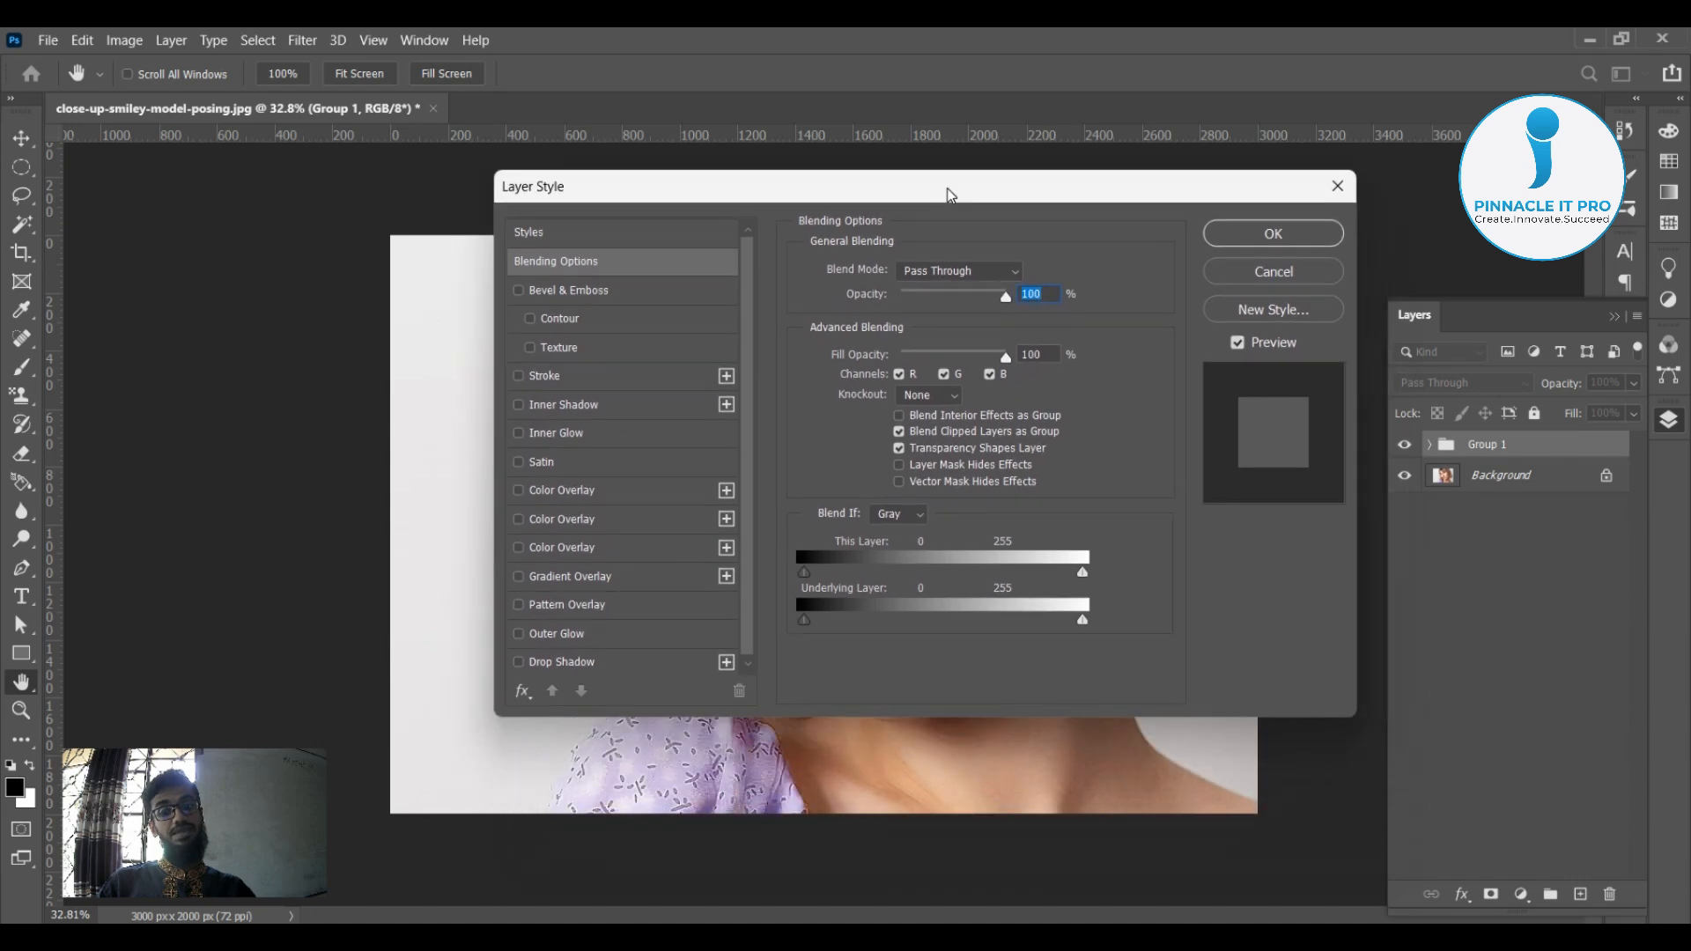
{"action": "left_click_drag", "start_coordinate": [606, 187], "coordinate": [330, 239]}
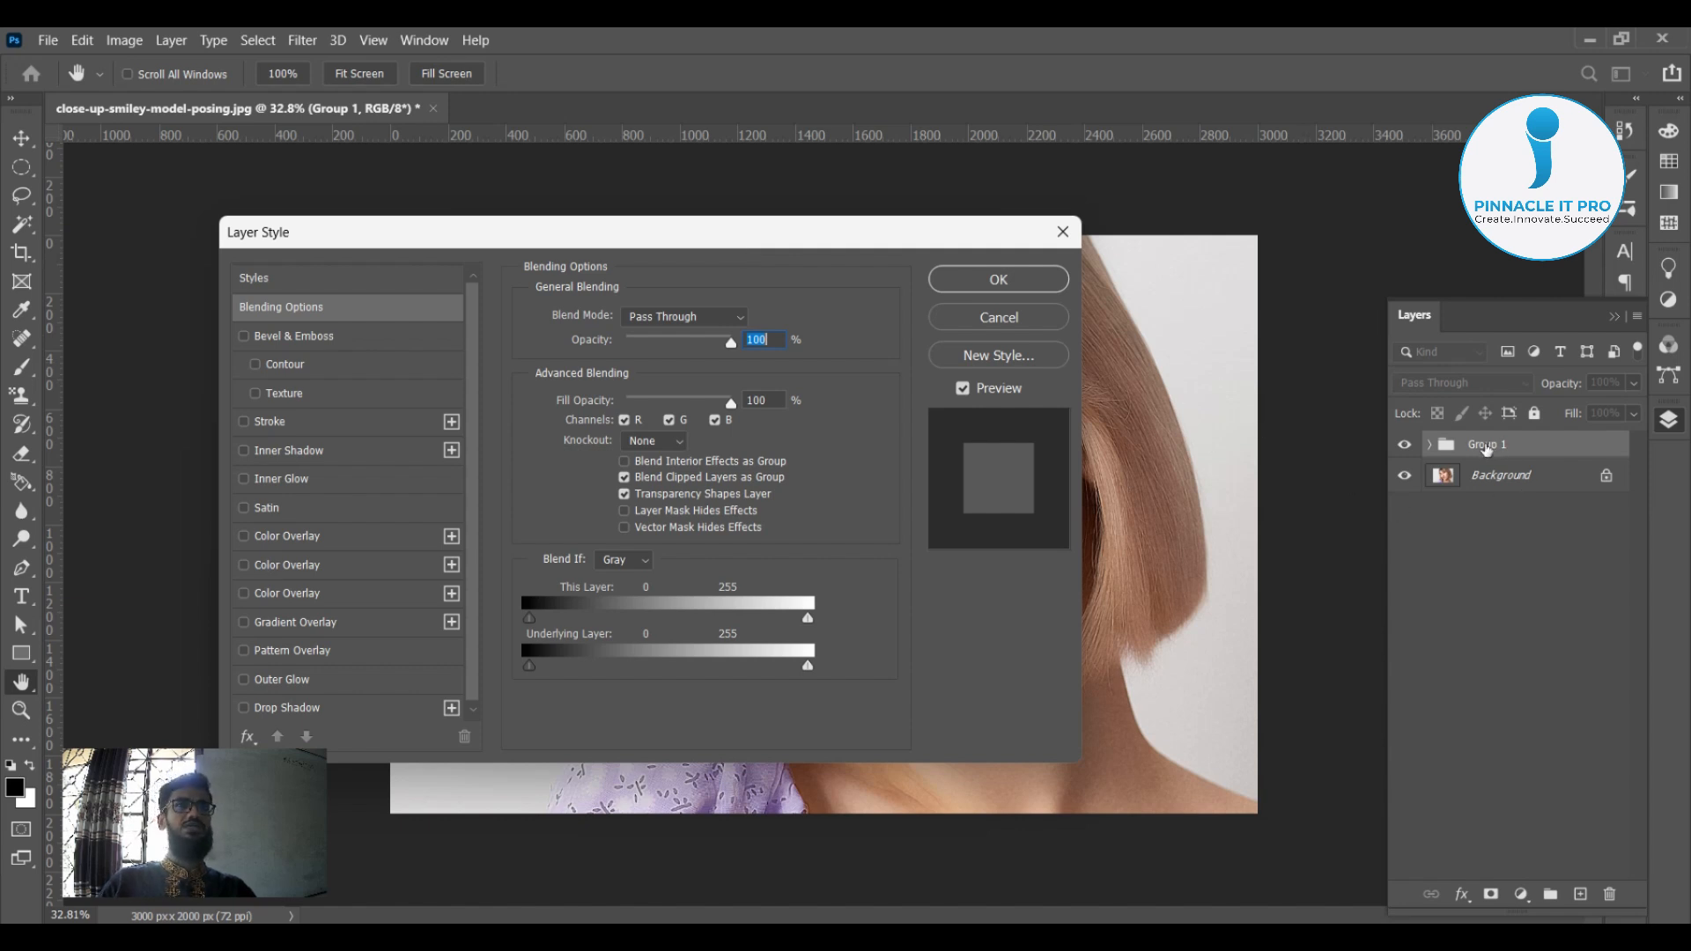
{"action": "left_click_drag", "start_coordinate": [812, 236], "coordinate": [1264, 118]}
{"action": "left_click_drag", "start_coordinate": [886, 115], "coordinate": [882, 104]}
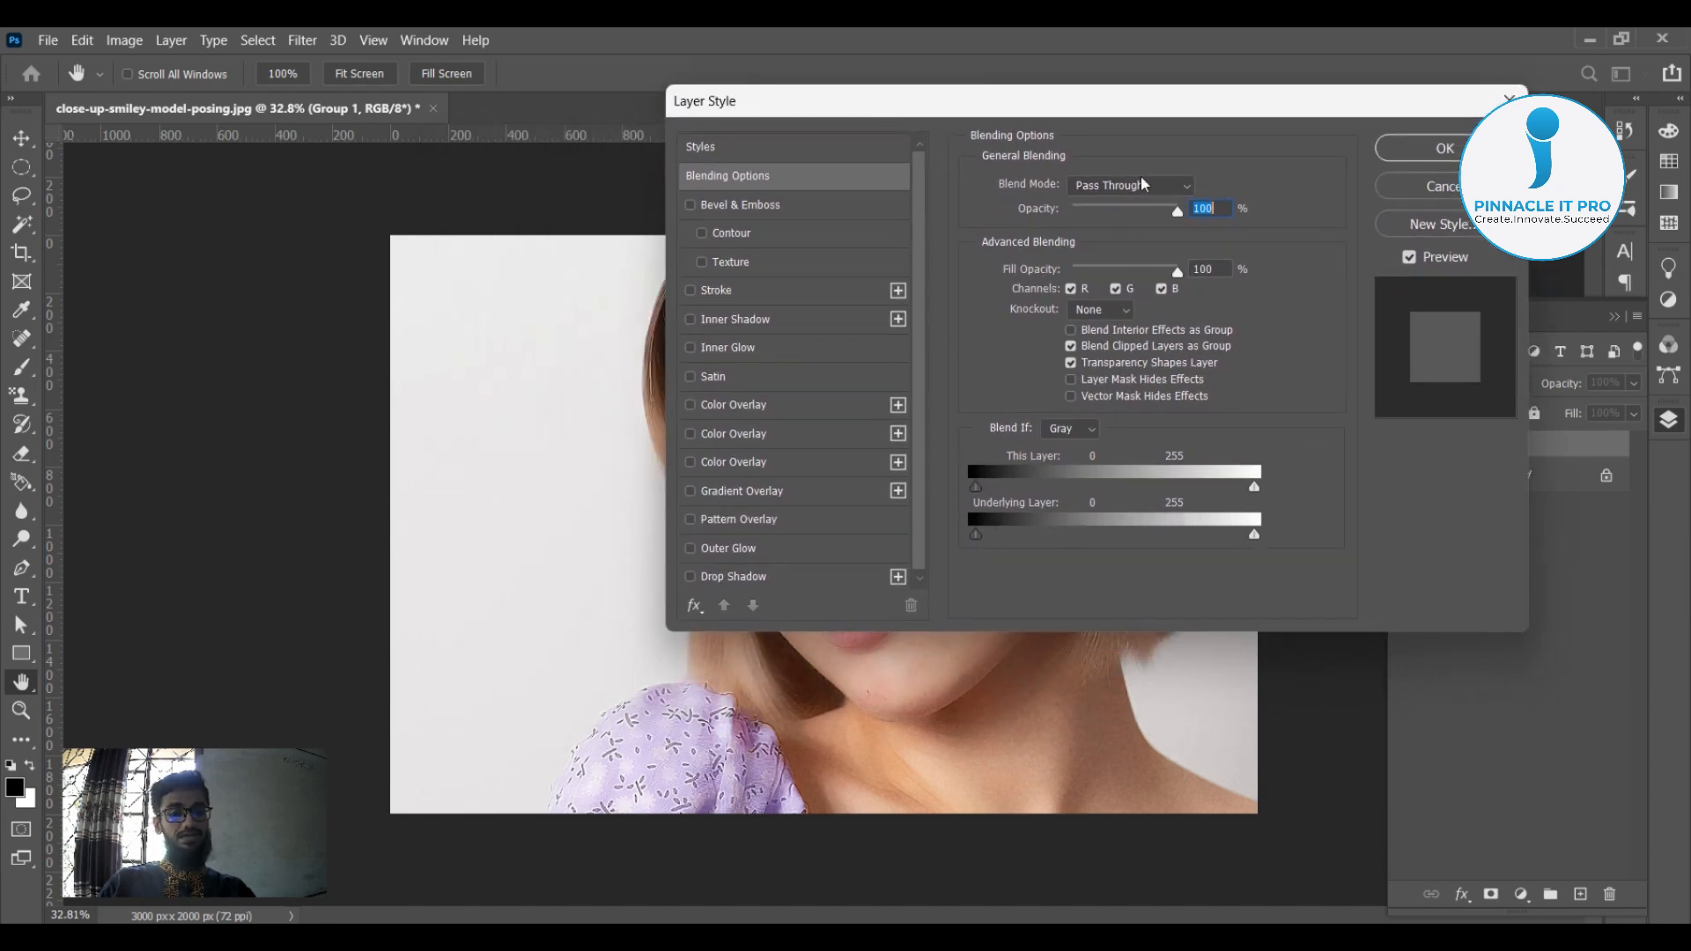
{"action": "left_click_drag", "start_coordinate": [1143, 113], "coordinate": [1277, 59]}
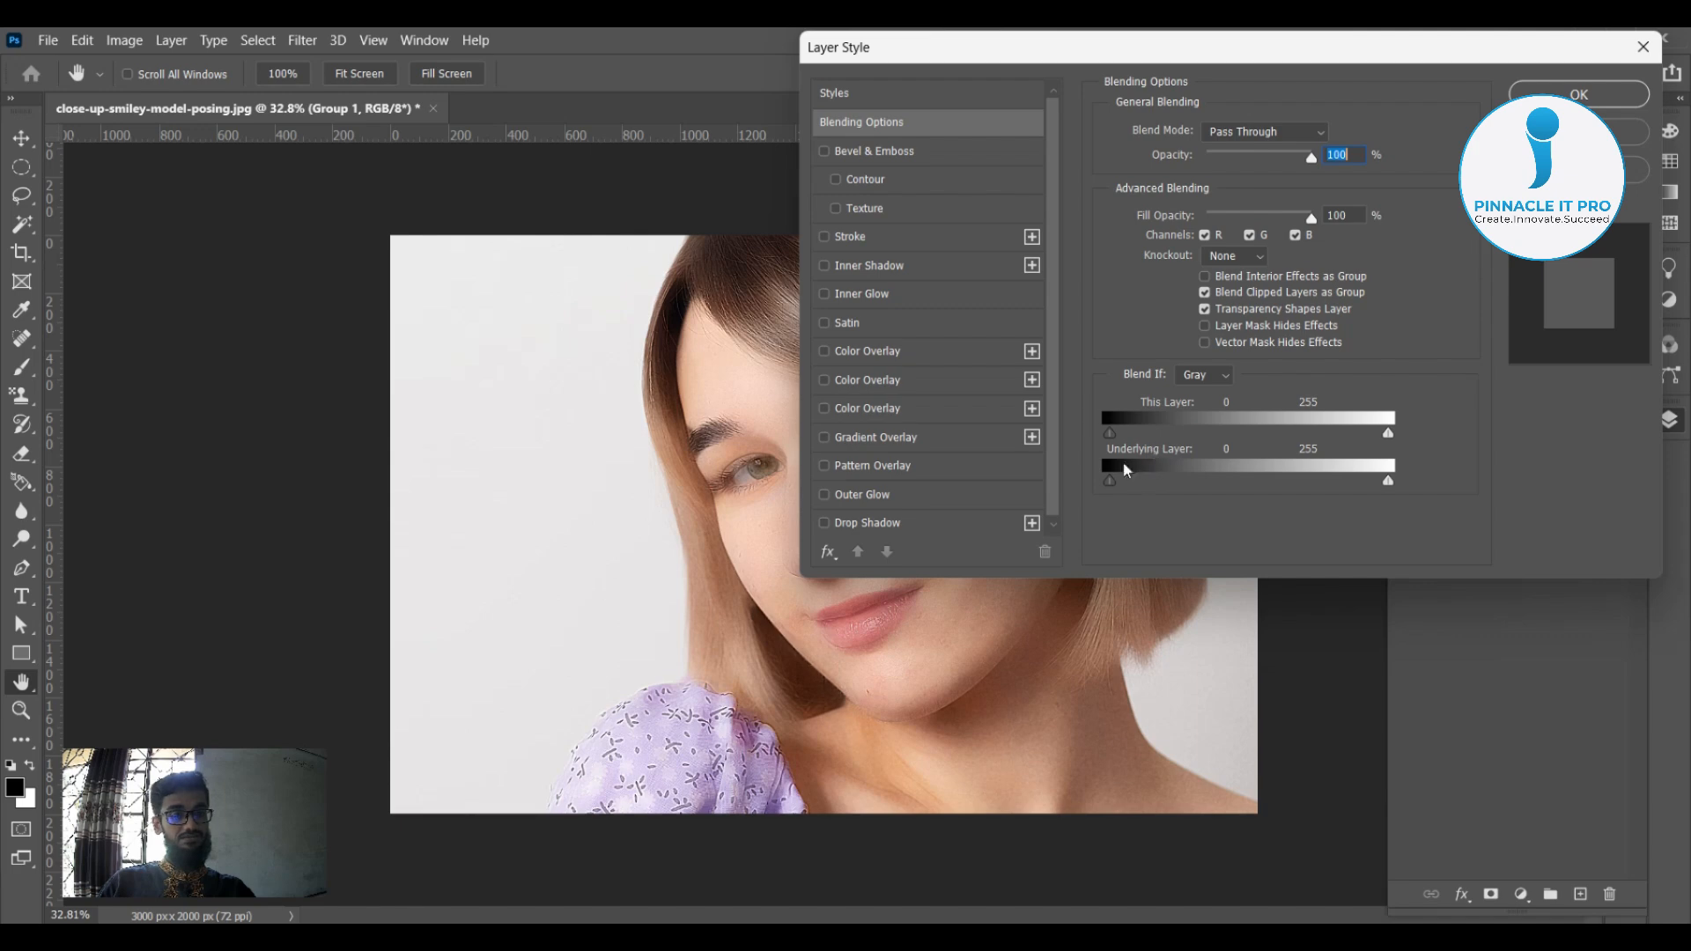
{"action": "left_click_drag", "start_coordinate": [1167, 46], "coordinate": [888, 720]}
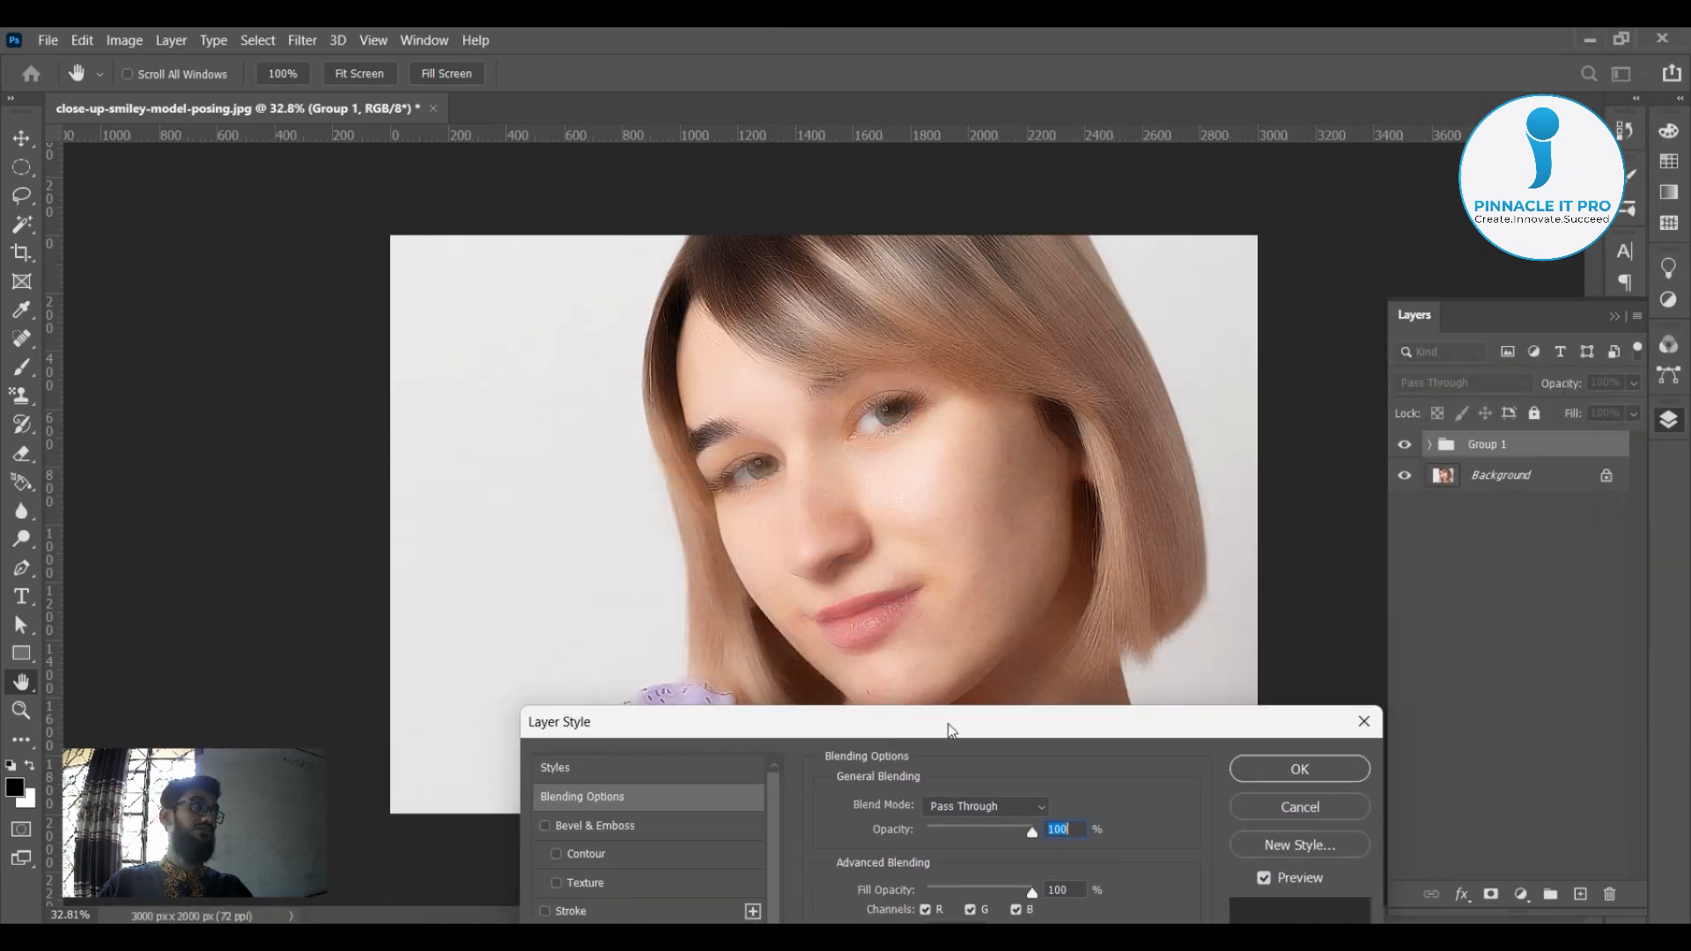
{"action": "left_click_drag", "start_coordinate": [949, 729], "coordinate": [1153, 83]}
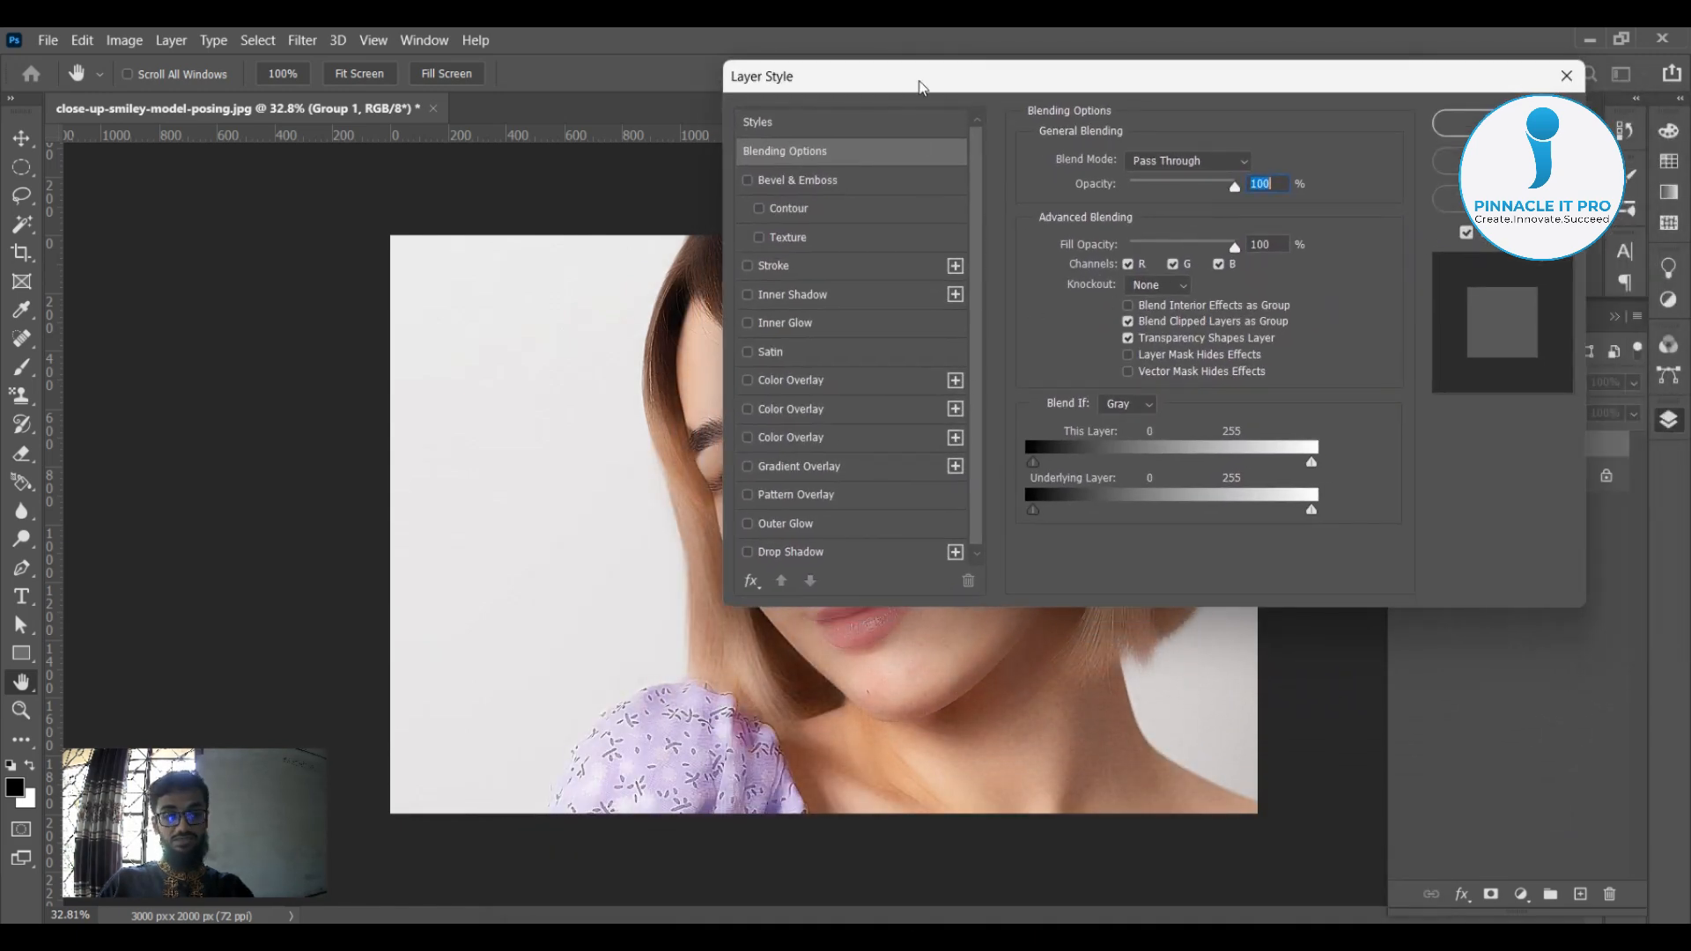
{"action": "left_click_drag", "start_coordinate": [918, 86], "coordinate": [1208, 77]}
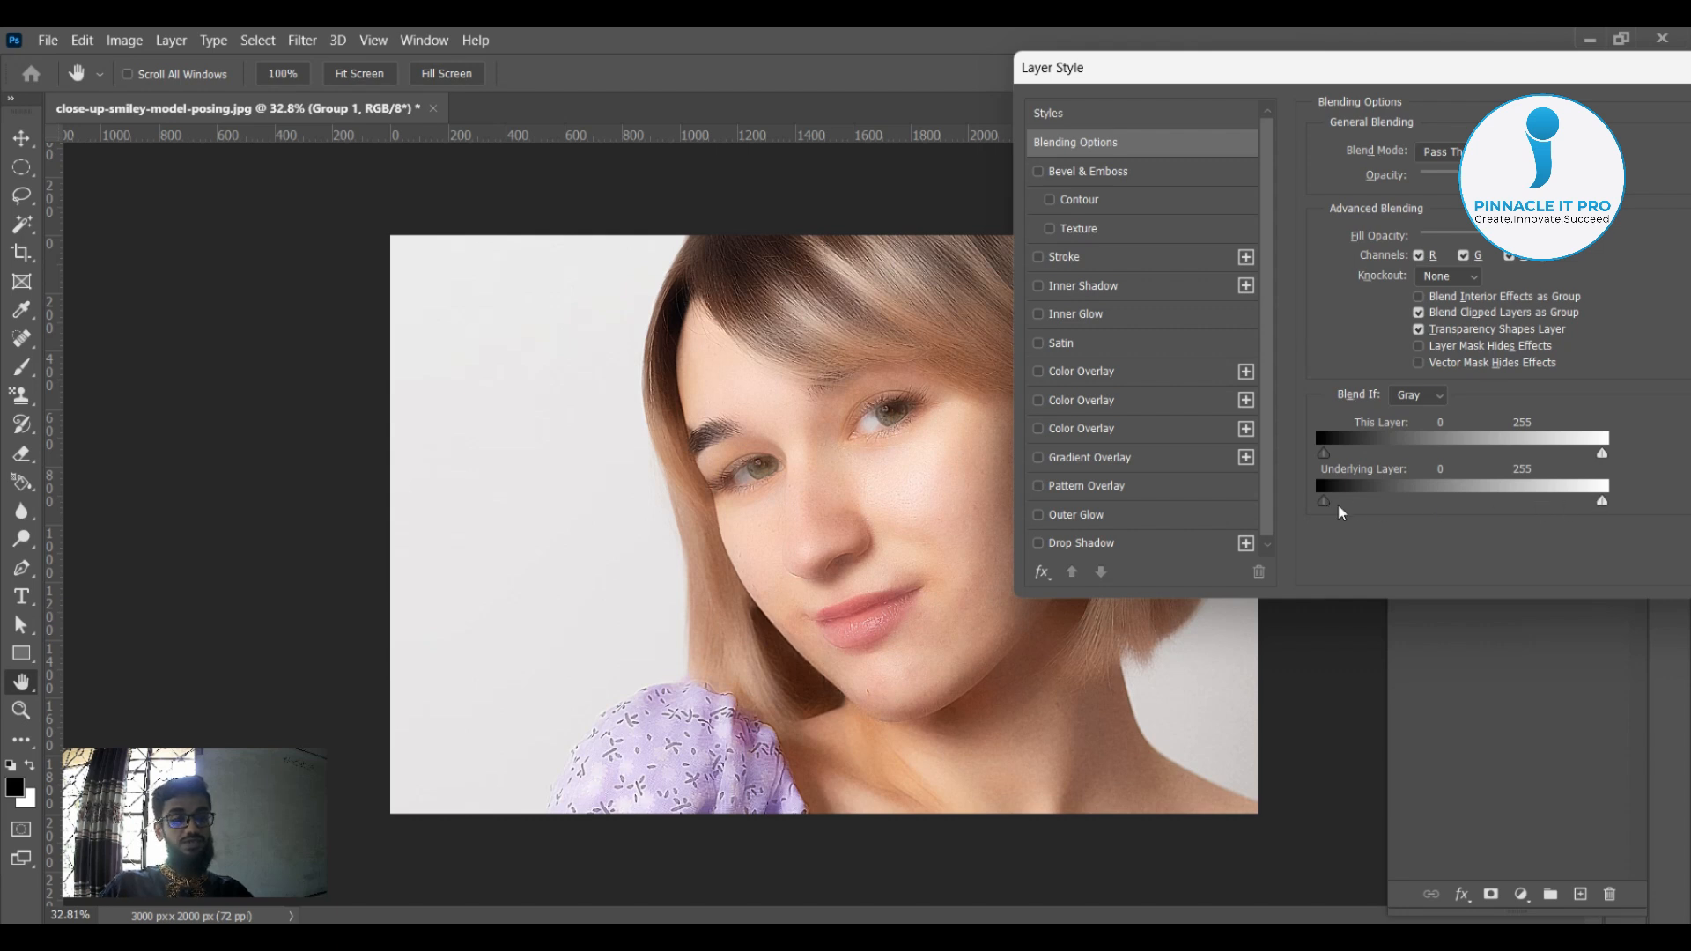
{"action": "left_click_drag", "start_coordinate": [1328, 507], "coordinate": [1419, 496]}
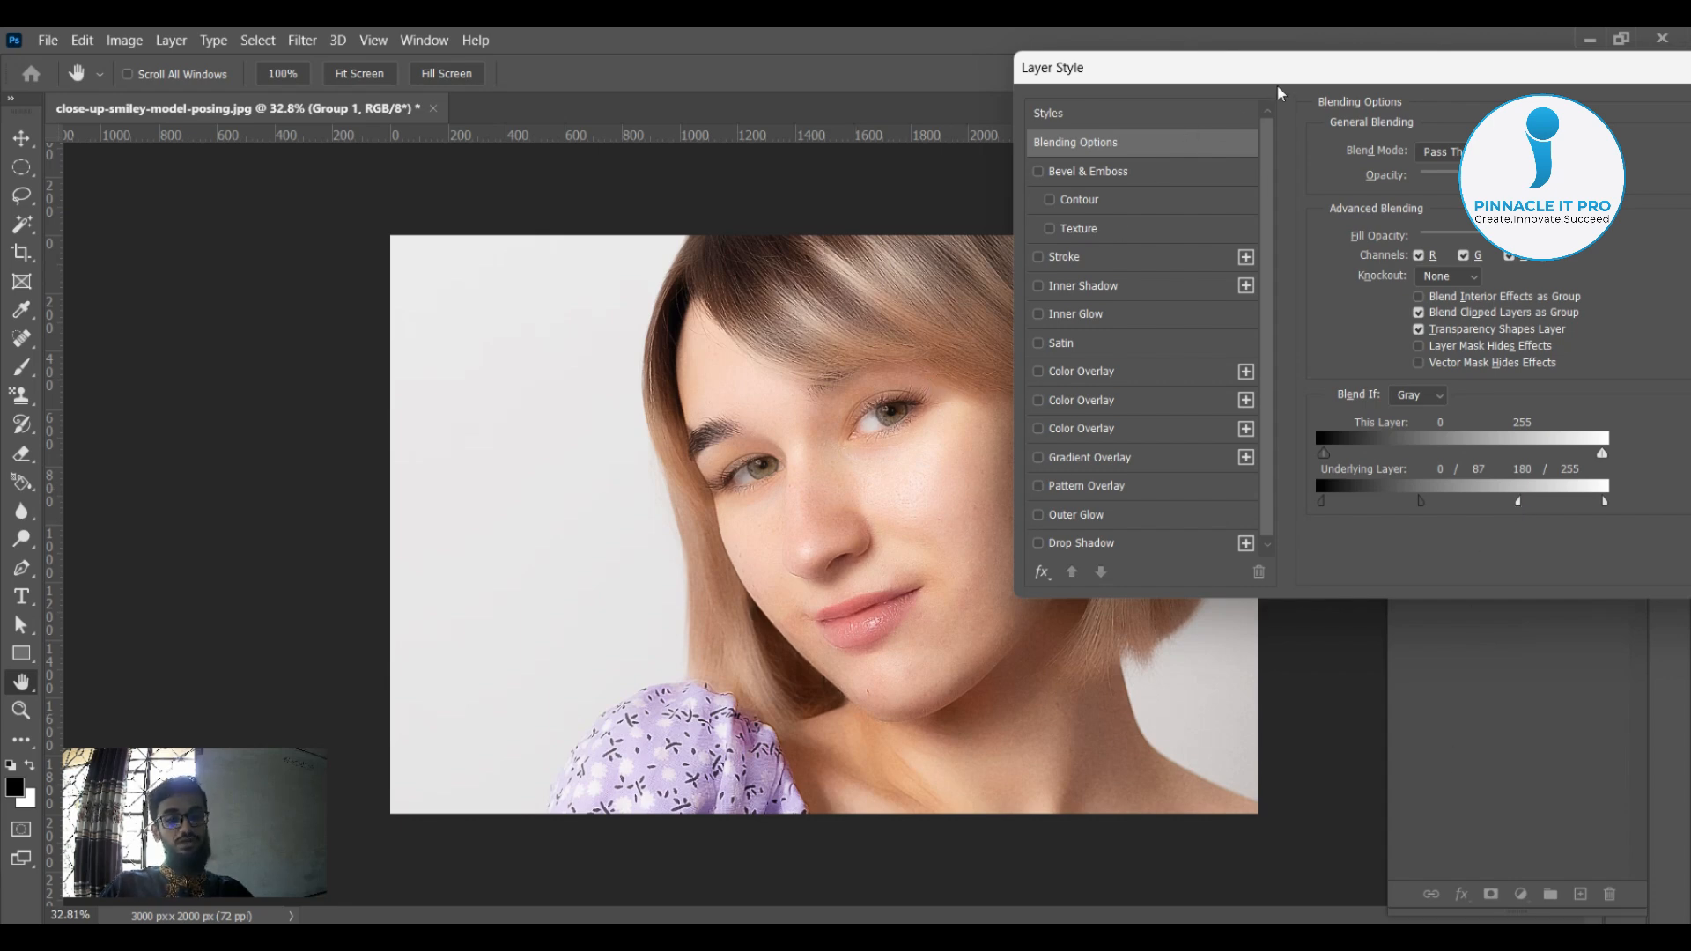
{"action": "left_click_drag", "start_coordinate": [1263, 77], "coordinate": [732, 252]}
{"action": "left_click", "coordinate": [1261, 288]}
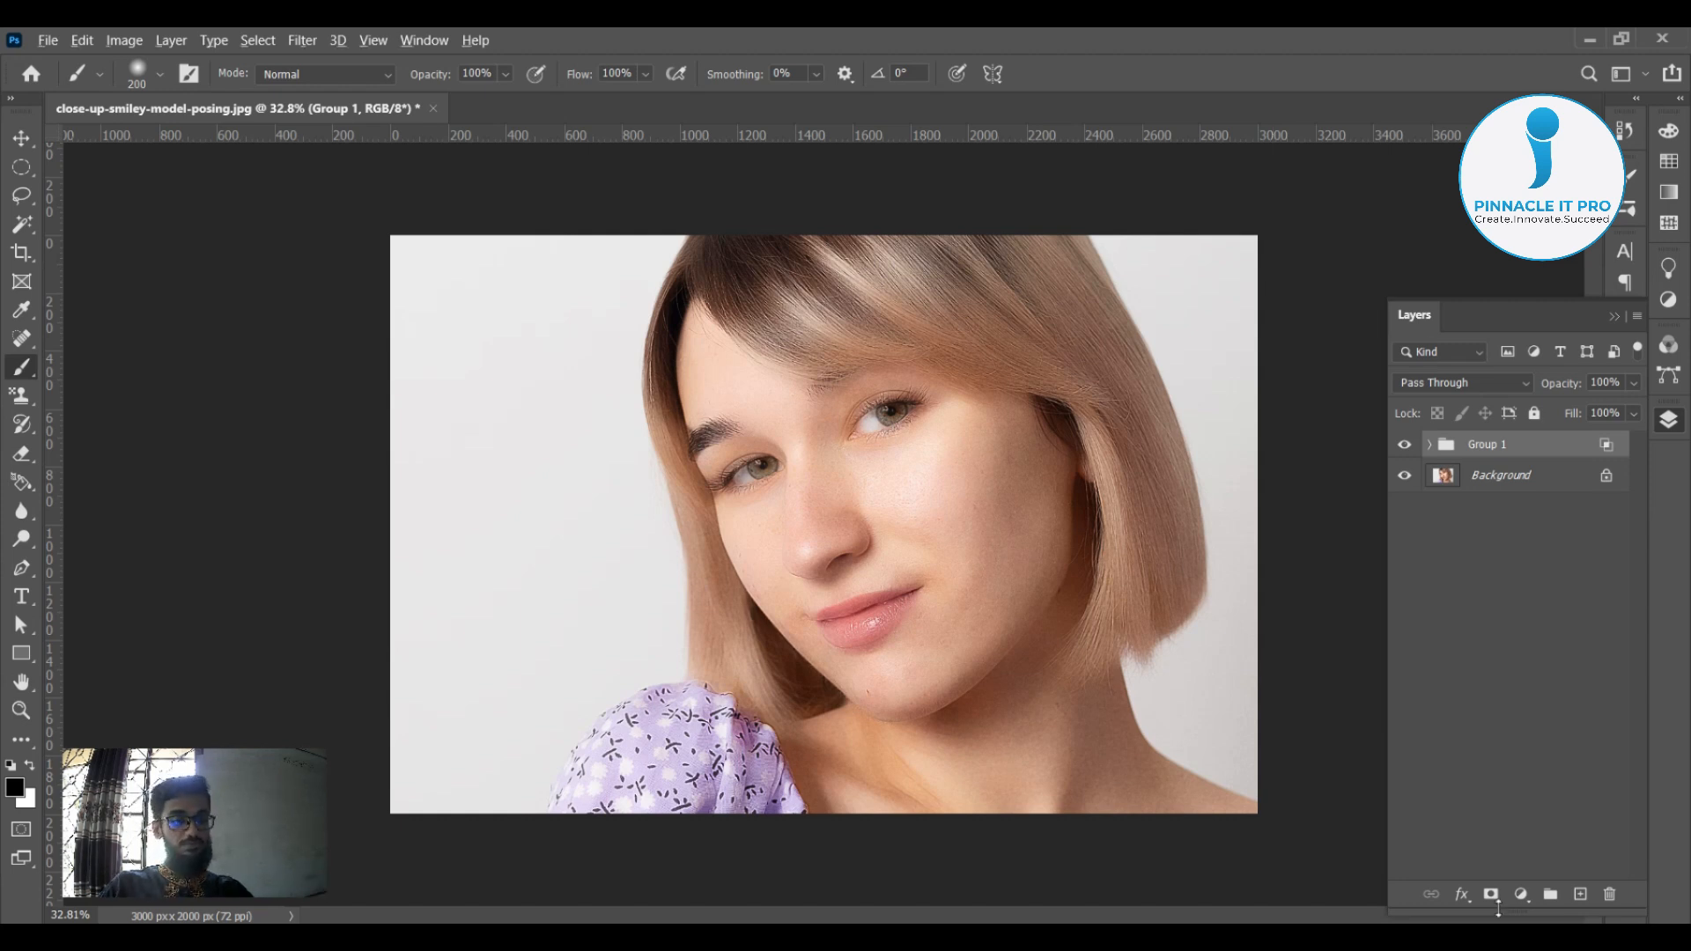
Add a black mask to Group 1 and paint white over the blemished cheek and chin with a soft brush of 200 to 250 px
{"action": "left_click", "coordinate": [1490, 894], "text": "alt"}
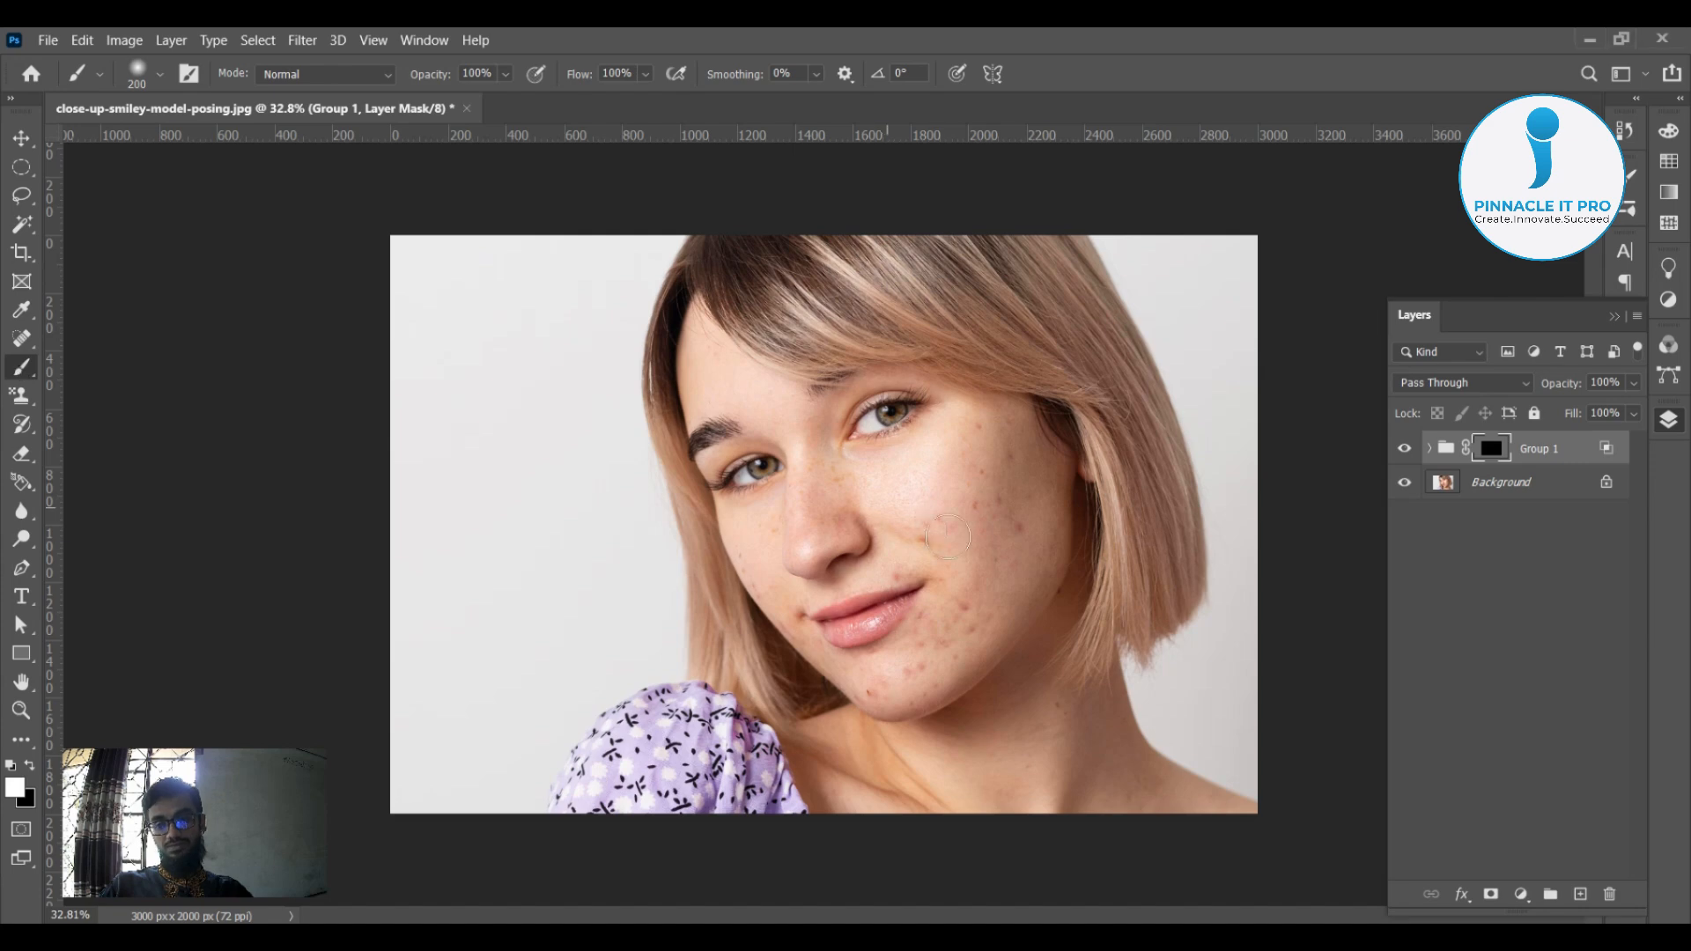
{"action": "scroll", "coordinate": [955, 493], "scroll_direction": "up", "scroll_amount": 2}
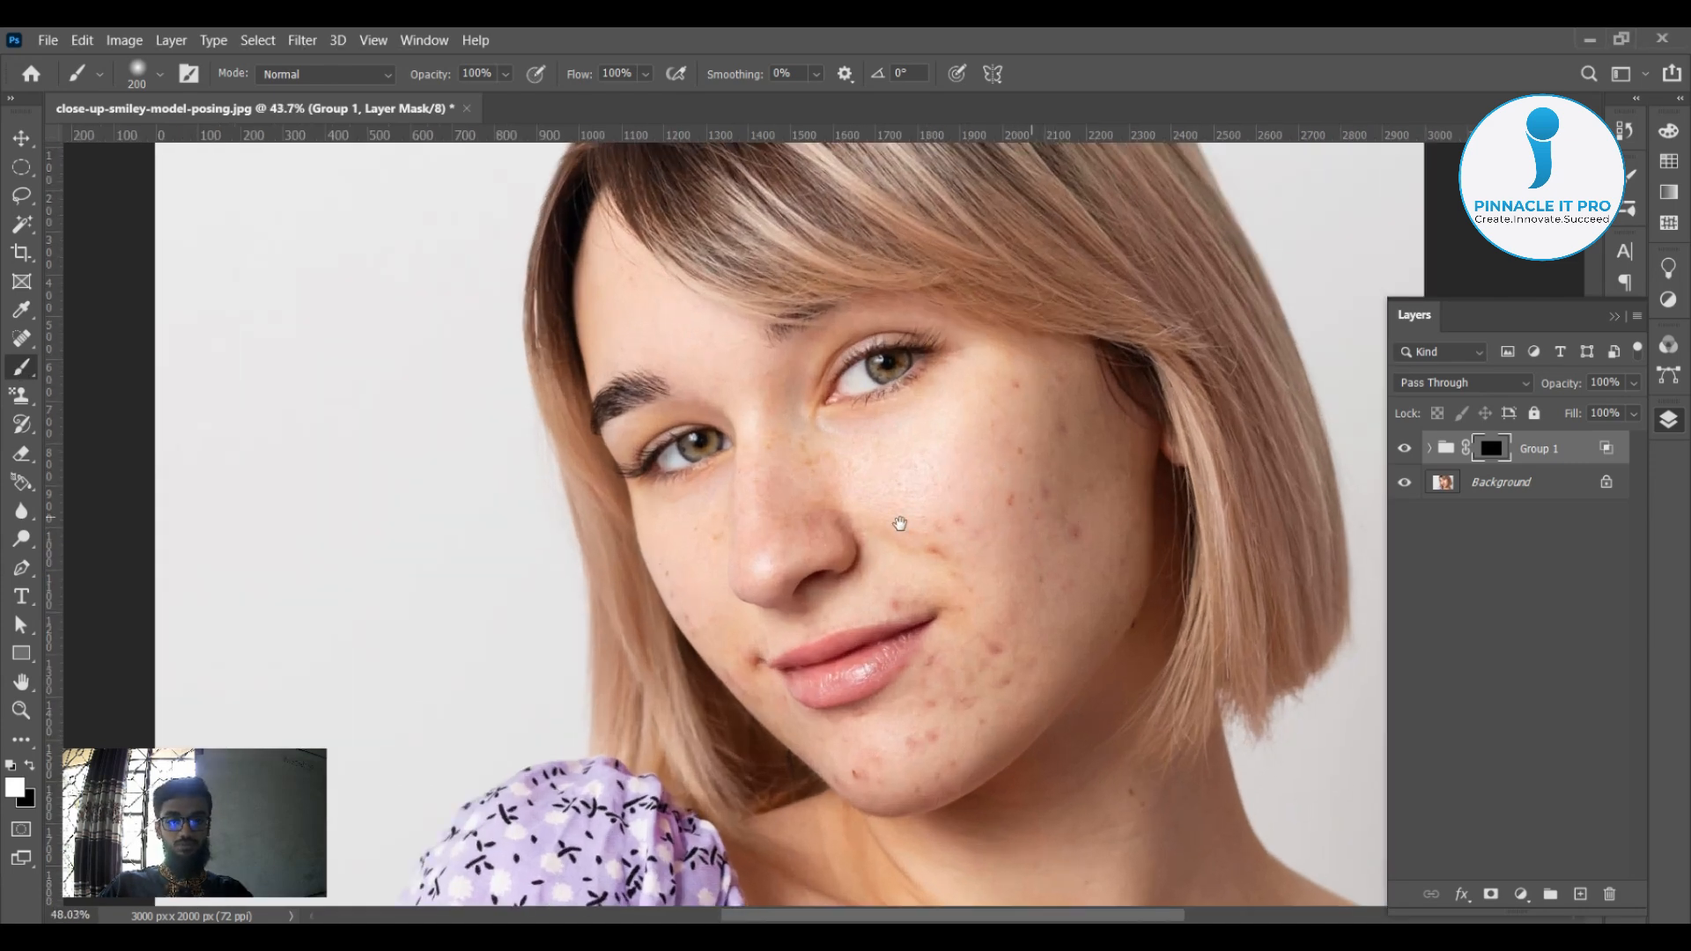
{"action": "scroll", "coordinate": [899, 524], "scroll_direction": "up", "scroll_amount": 3}
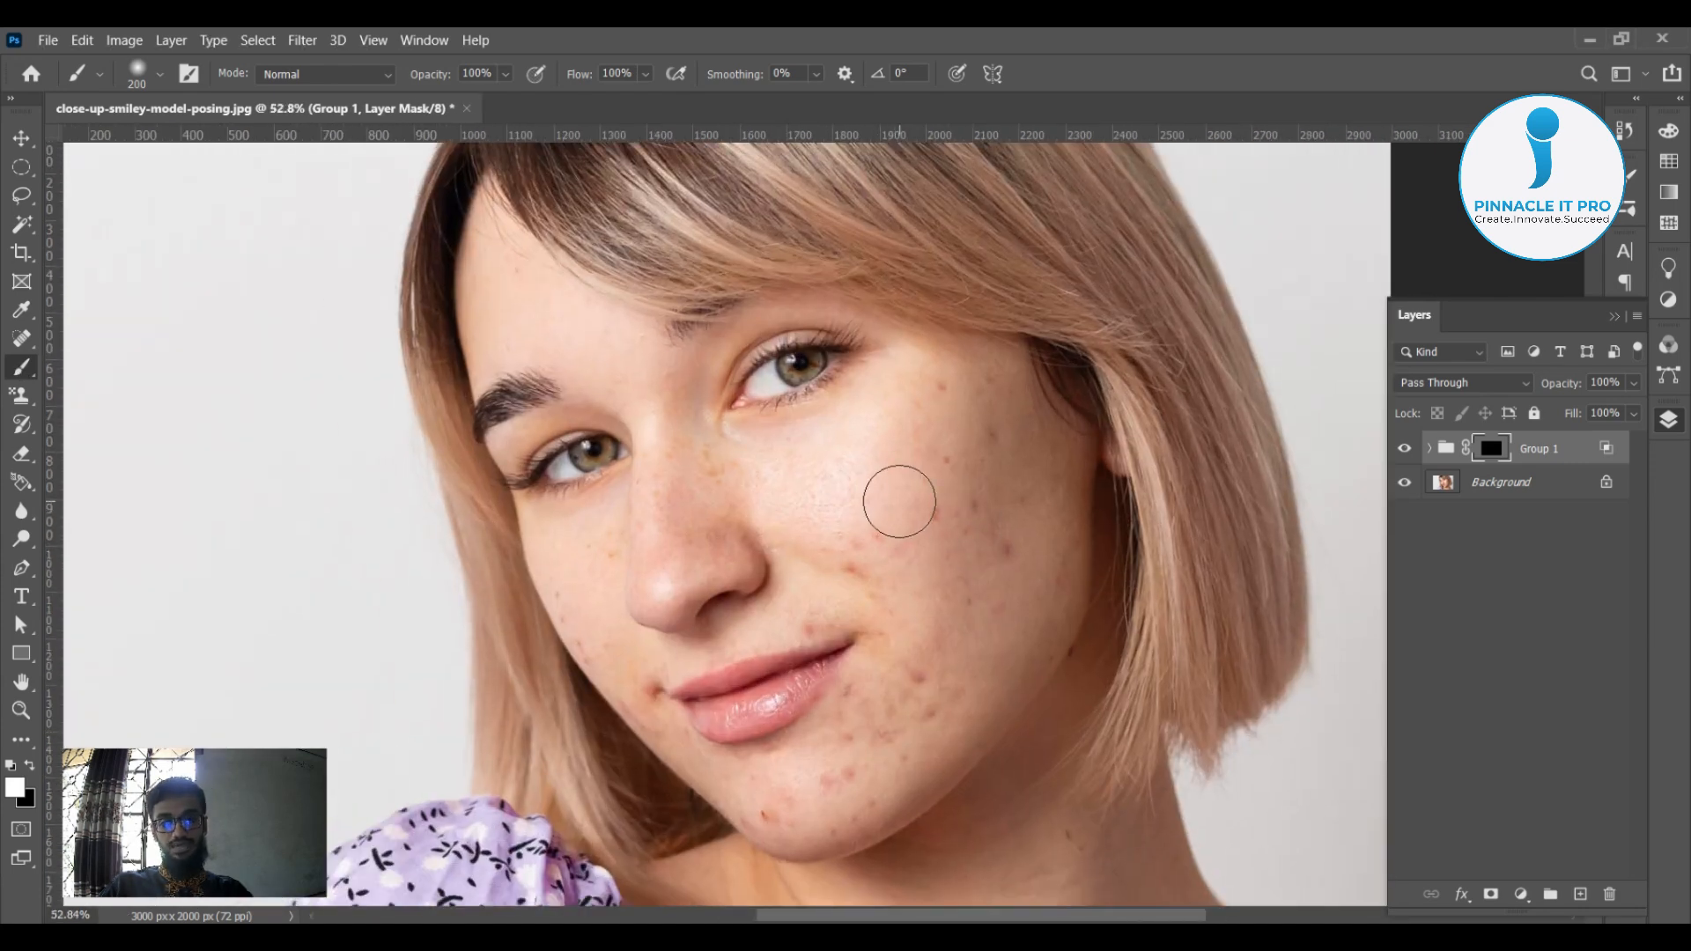
{"action": "key", "text": "bracketleft"}
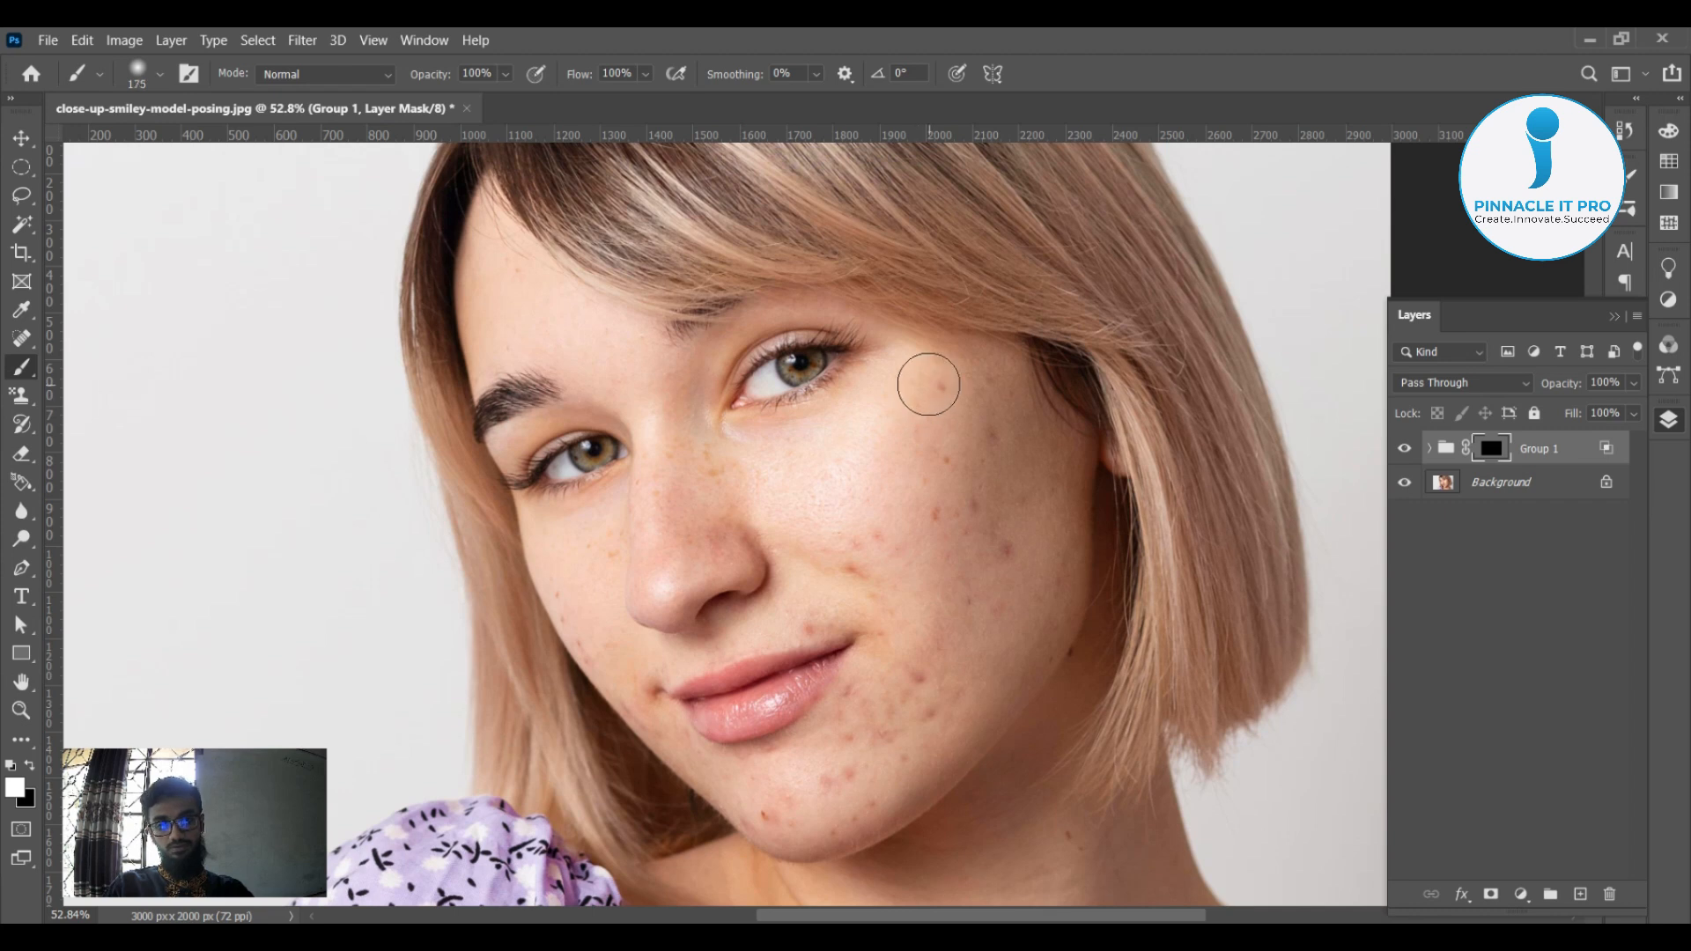
{"action": "key", "text": "bracketright"}
{"action": "mouse_move", "coordinate": [929, 517]}
{"action": "left_mouse_down"}
{"action": "mouse_move", "coordinate": [934, 578]}
{"action": "mouse_move", "coordinate": [983, 549]}
{"action": "mouse_move", "coordinate": [988, 535]}
{"action": "mouse_move", "coordinate": [902, 506]}
{"action": "mouse_move", "coordinate": [858, 516]}
{"action": "mouse_move", "coordinate": [932, 572]}
{"action": "mouse_move", "coordinate": [864, 543]}
{"action": "mouse_move", "coordinate": [886, 577]}
{"action": "left_mouse_up"}
{"action": "key", "text": "bracketright"}
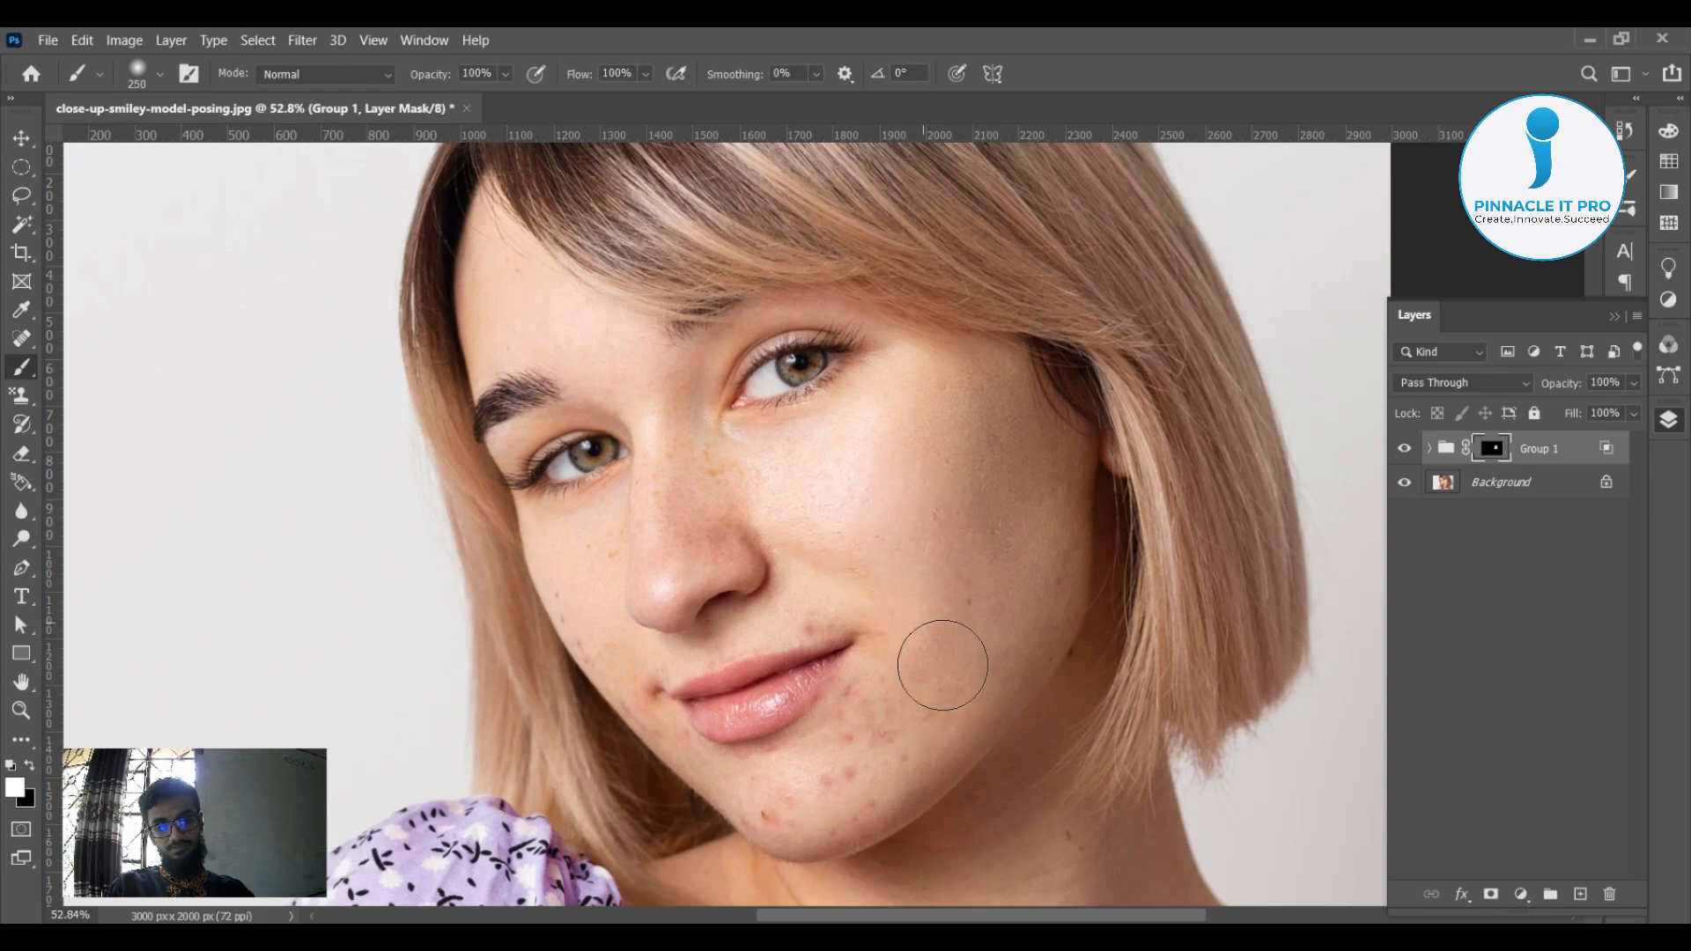
{"action": "mouse_move", "coordinate": [942, 665]}
{"action": "left_mouse_down"}
{"action": "mouse_move", "coordinate": [1017, 519]}
{"action": "mouse_move", "coordinate": [1001, 581]}
{"action": "mouse_move", "coordinate": [1064, 559]}
{"action": "mouse_move", "coordinate": [1029, 646]}
{"action": "mouse_move", "coordinate": [1013, 612]}
{"action": "mouse_move", "coordinate": [1012, 658]}
{"action": "mouse_move", "coordinate": [933, 749]}
{"action": "mouse_move", "coordinate": [891, 720]}
{"action": "mouse_move", "coordinate": [856, 755]}
{"action": "mouse_move", "coordinate": [858, 691]}
{"action": "mouse_move", "coordinate": [840, 770]}
{"action": "mouse_move", "coordinate": [808, 802]}
{"action": "mouse_move", "coordinate": [878, 797]}
{"action": "mouse_move", "coordinate": [825, 828]}
{"action": "mouse_move", "coordinate": [738, 804]}
{"action": "mouse_move", "coordinate": [772, 811]}
{"action": "left_mouse_up"}
Paint white on Group 1's mask over the lower nose with a 175 px brush, and the mouth corner and far cheek with a 100 px brush
{"action": "key", "text": "bracketleft"}
{"action": "key", "text": "bracketleft"}
{"action": "left_click_drag", "start_coordinate": [672, 608], "coordinate": [631, 594]}
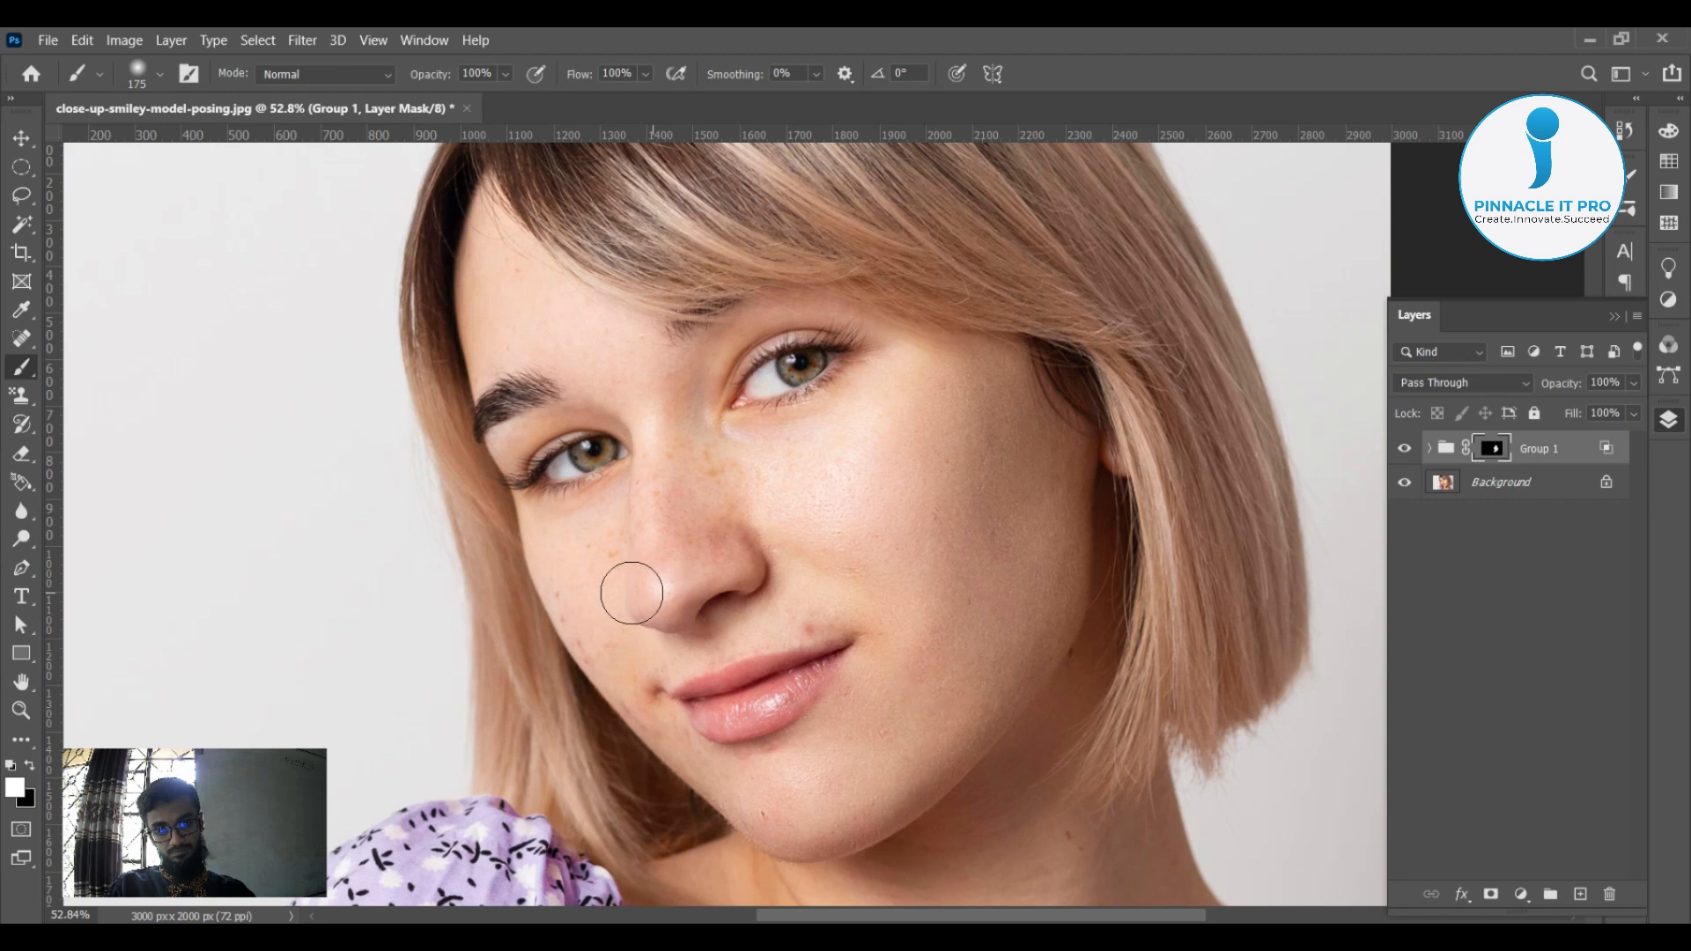
{"action": "key", "text": "bracketleft"}
{"action": "key", "text": "bracketleft"}
{"action": "key", "text": "bracketleft"}
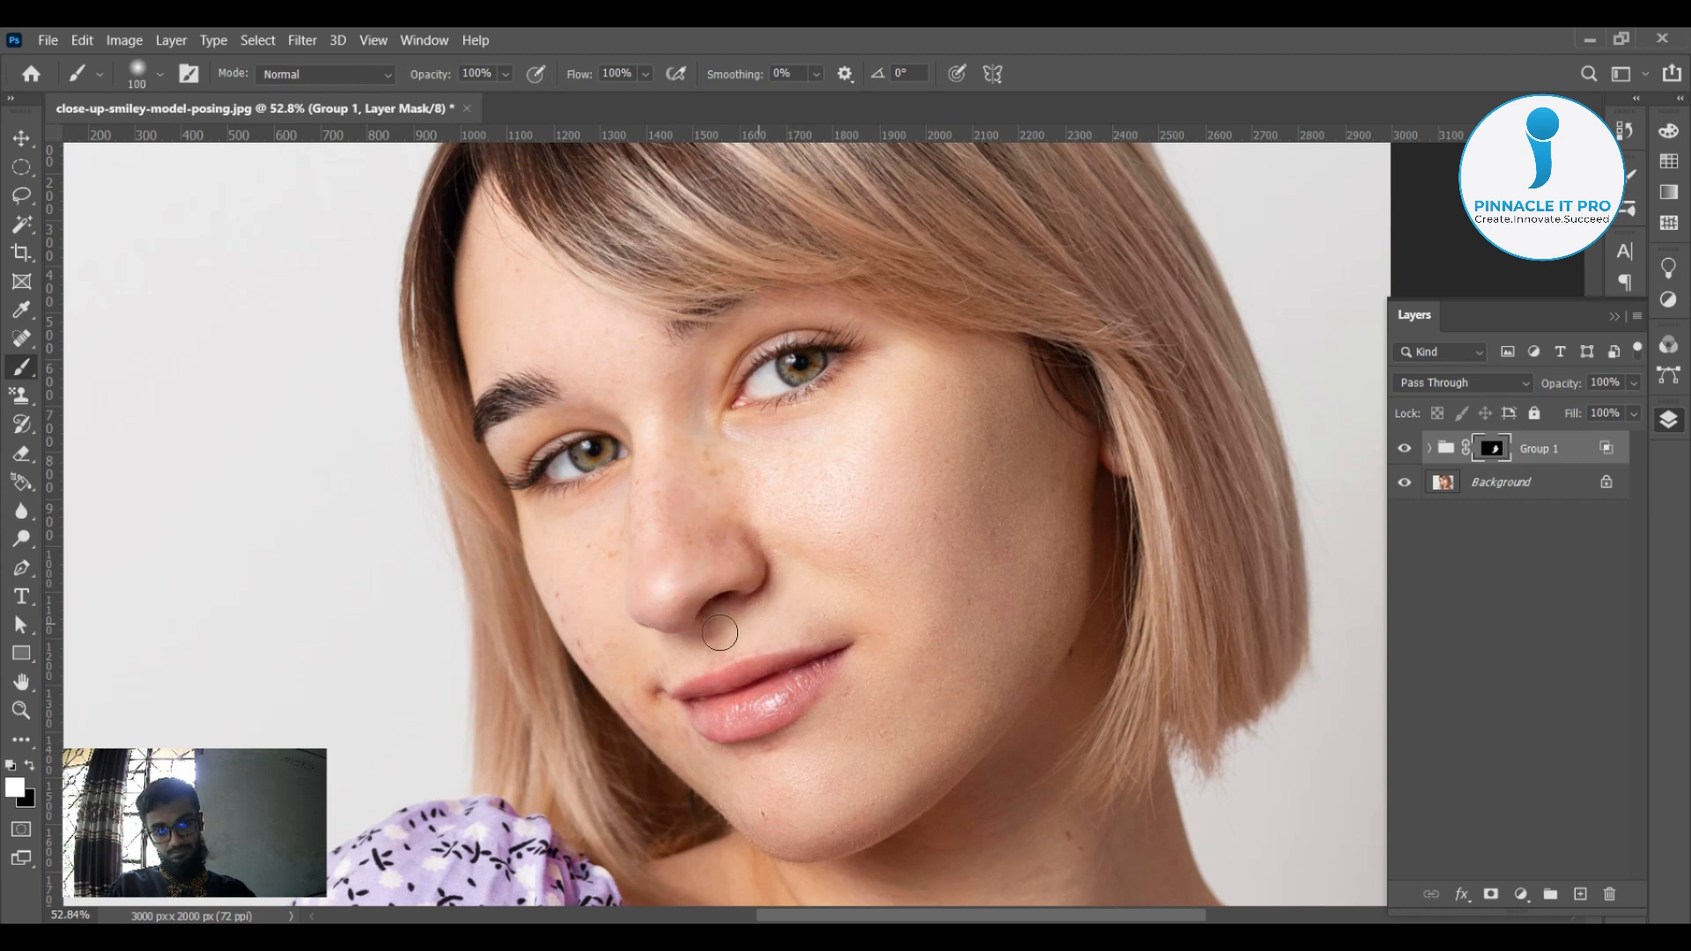
{"action": "left_click_drag", "start_coordinate": [657, 679], "coordinate": [650, 710]}
{"action": "left_click_drag", "start_coordinate": [568, 591], "coordinate": [592, 648]}
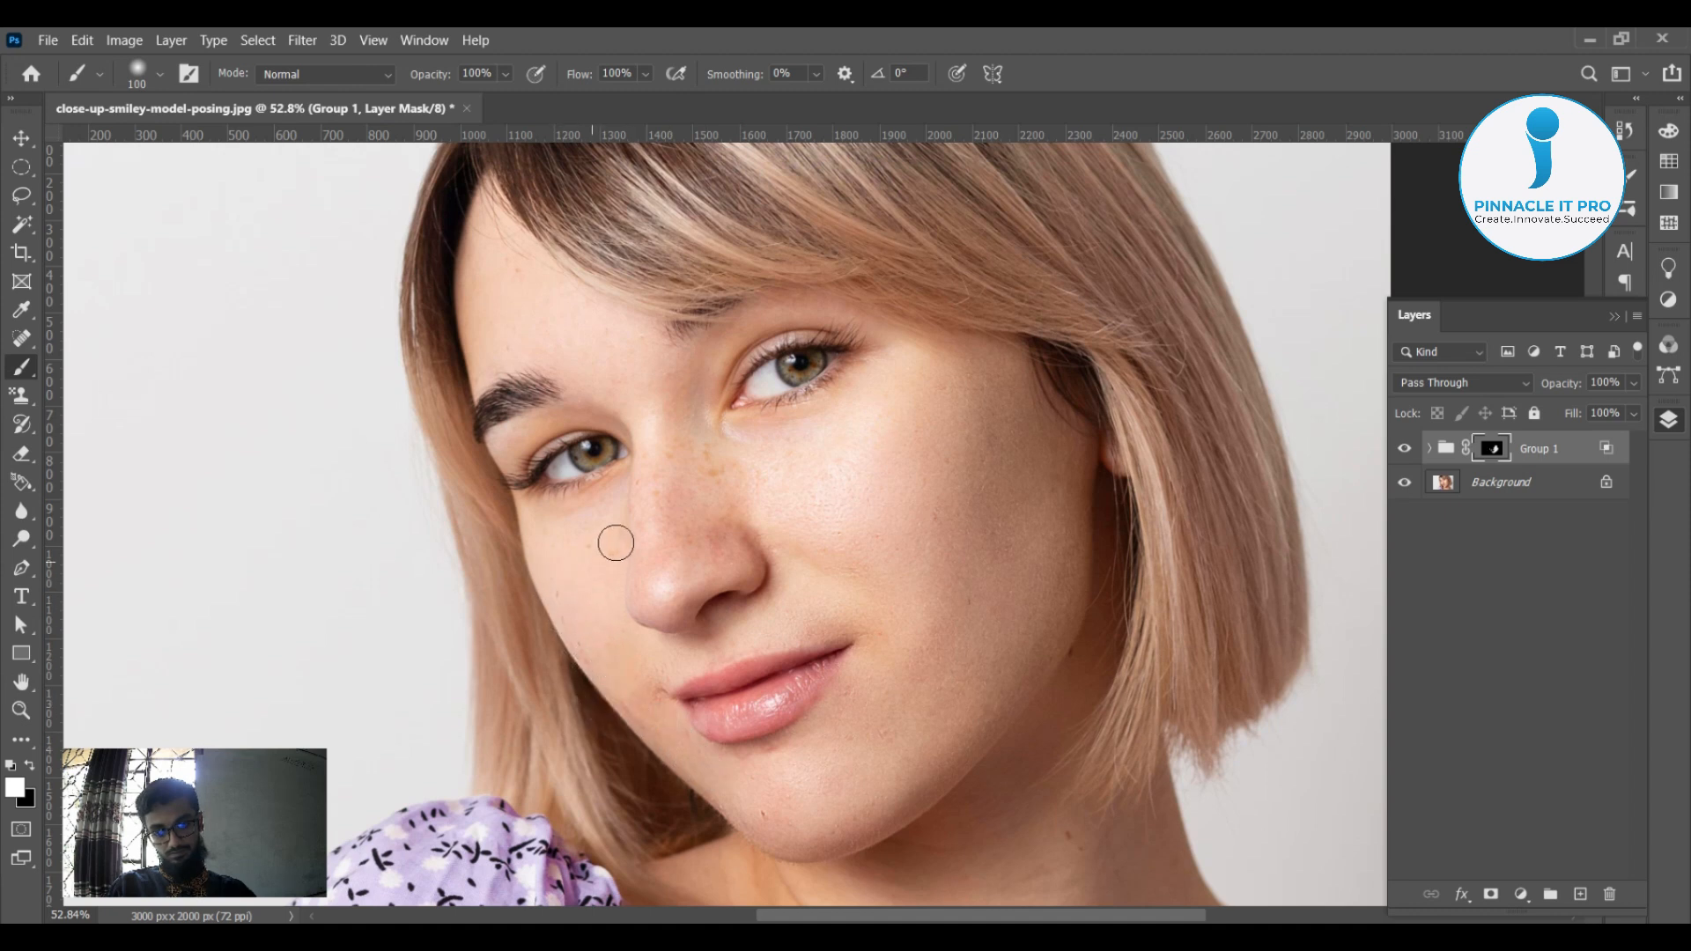
Paint white on Group 1's mask over the nose bridge and the skin between the eyes with a 200 px brush
{"action": "key", "text": "bracketright"}
{"action": "key", "text": "bracketright"}
{"action": "key", "text": "bracketright"}
{"action": "key", "text": "bracketright"}
{"action": "mouse_move", "coordinate": [683, 460]}
{"action": "left_mouse_down"}
{"action": "mouse_move", "coordinate": [718, 484]}
{"action": "mouse_move", "coordinate": [700, 465]}
{"action": "mouse_move", "coordinate": [694, 535]}
{"action": "left_mouse_up"}
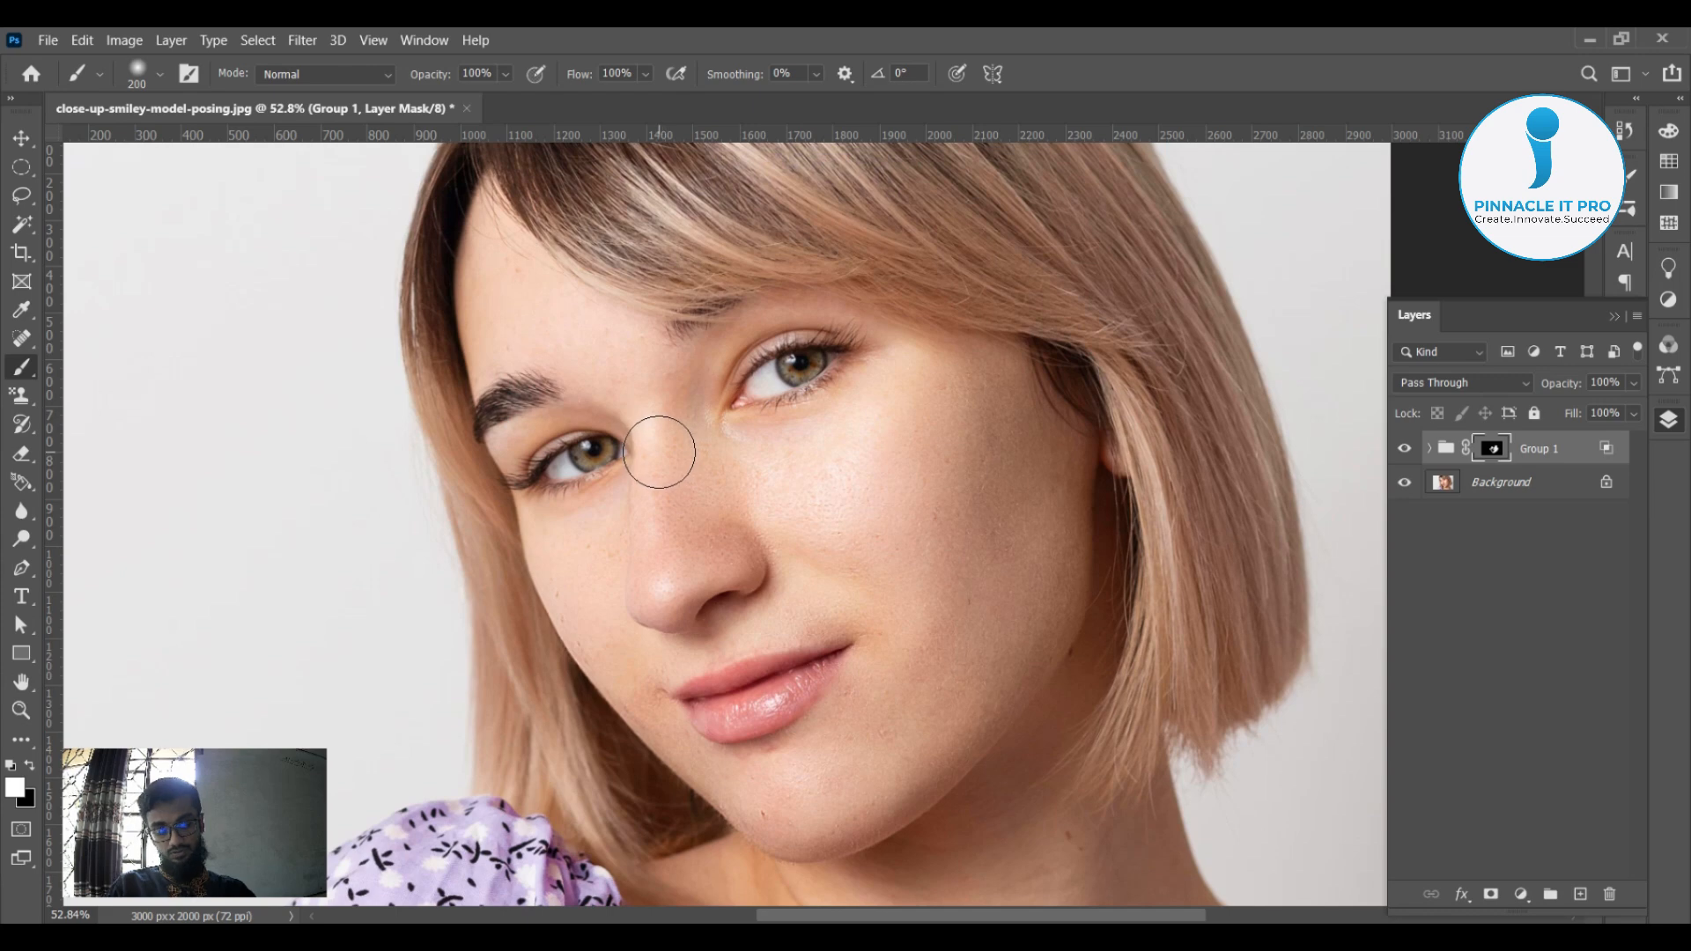
Examine the retouched skin texture up close around the nose and cheek, and check the whole portrait
{"action": "scroll", "coordinate": [659, 452], "scroll_direction": "up", "scroll_amount": 3}
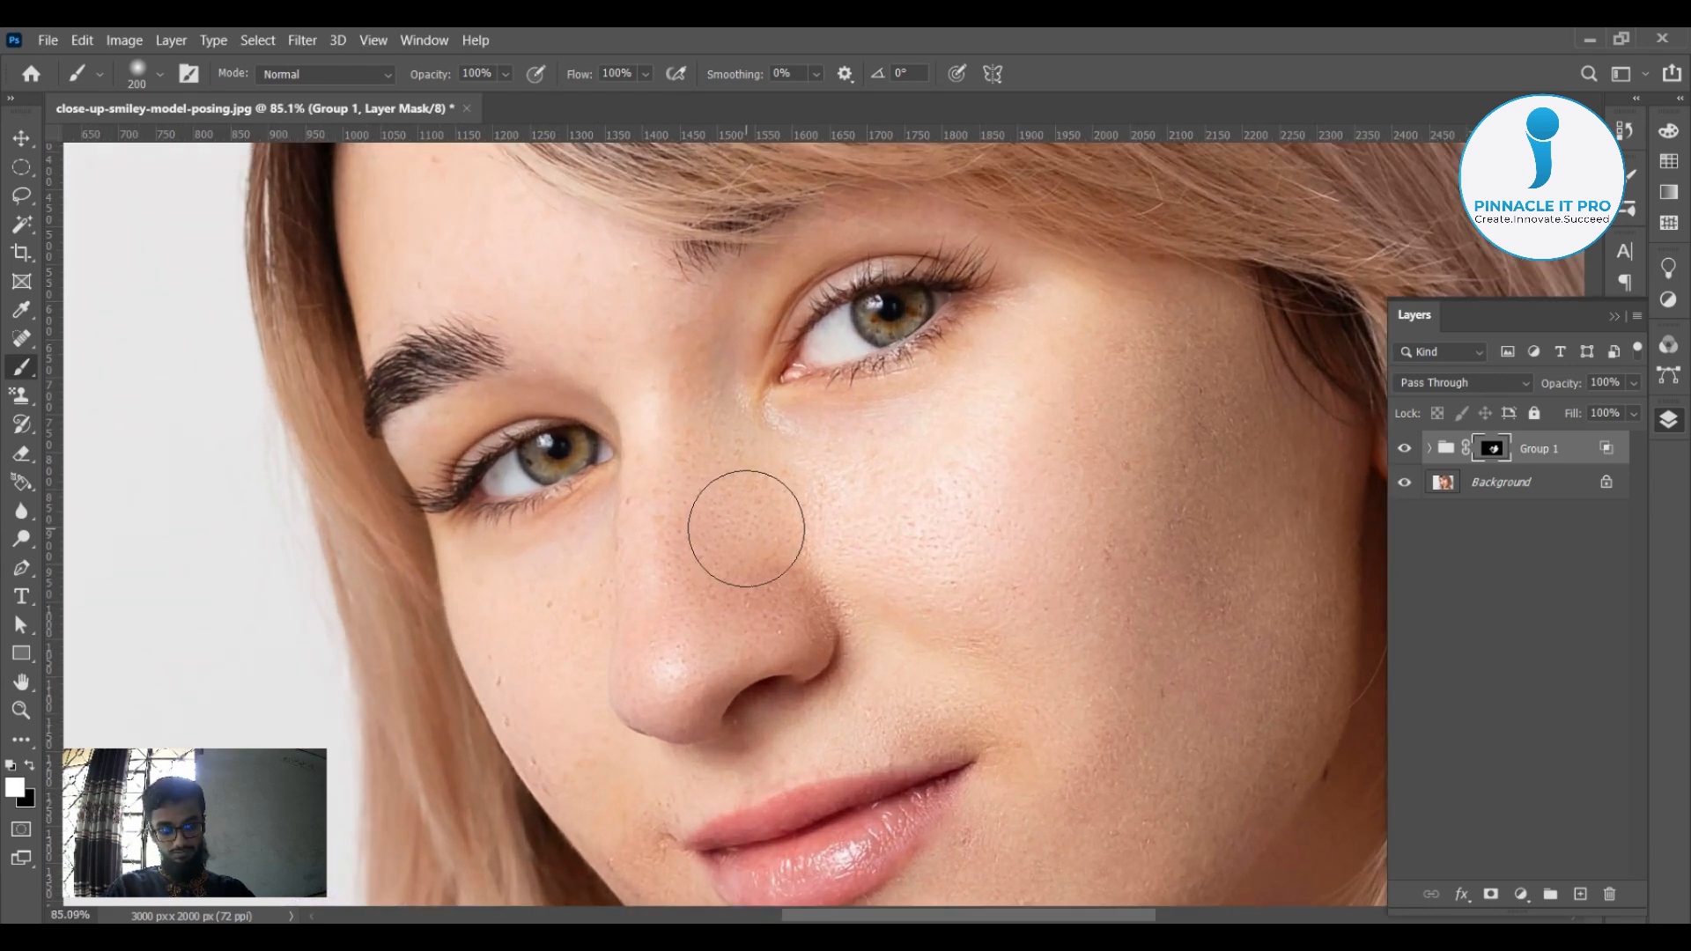
{"action": "scroll", "coordinate": [729, 527], "scroll_direction": "up", "scroll_amount": 2}
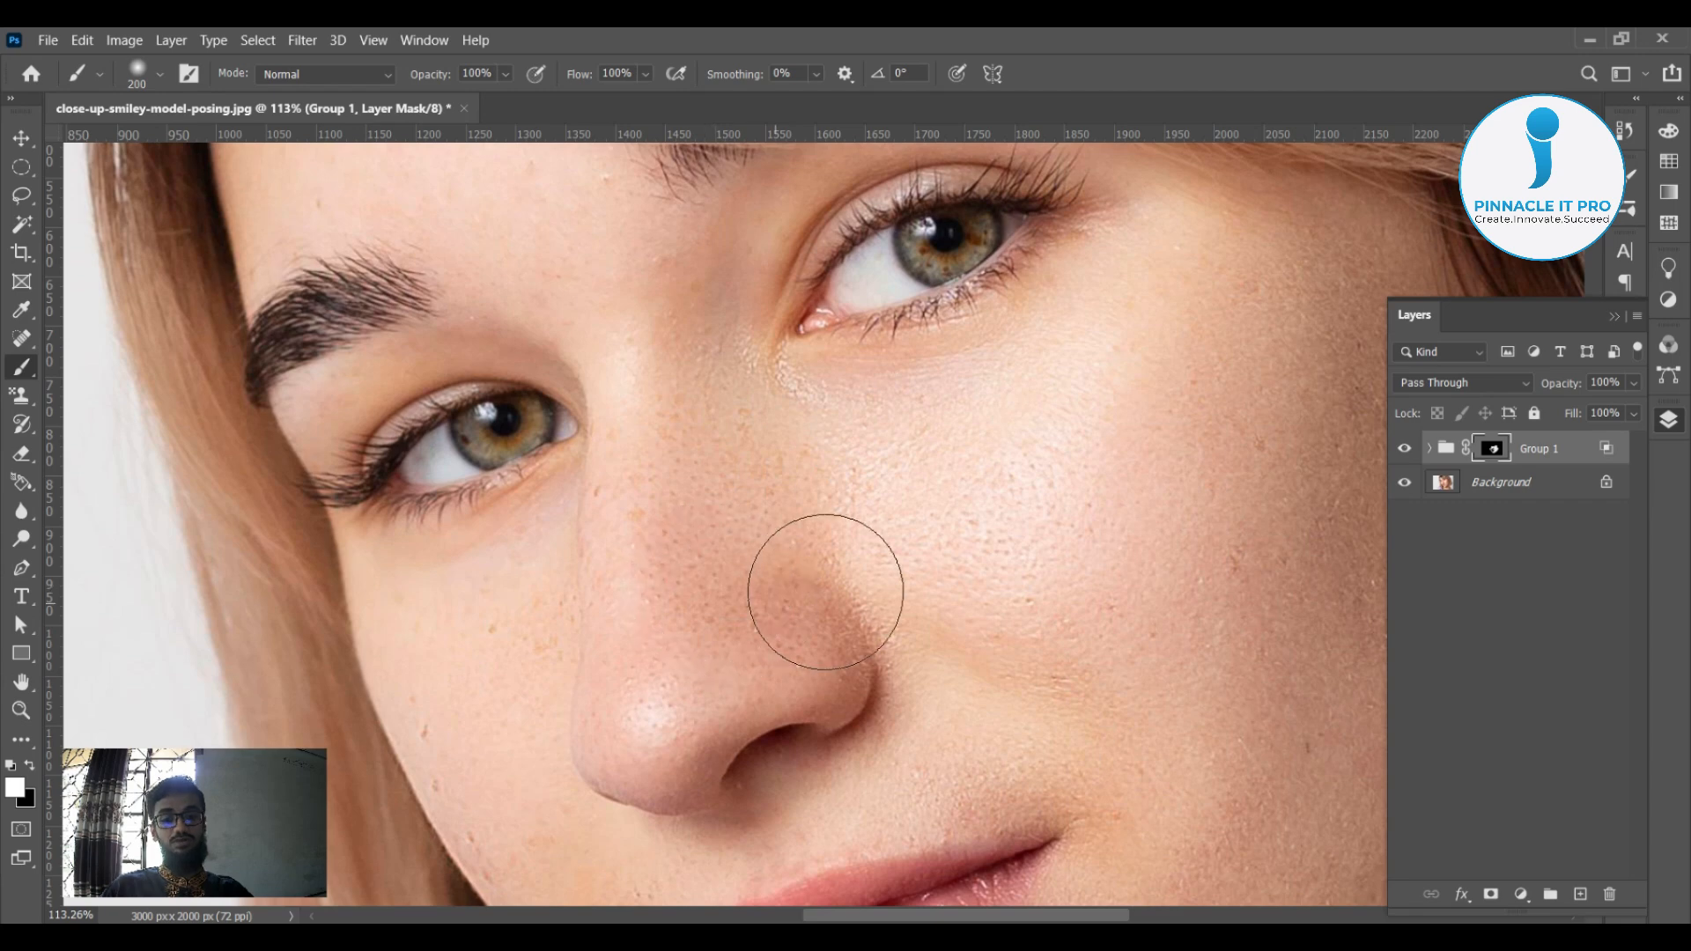
{"action": "scroll", "coordinate": [868, 586], "scroll_direction": "down", "scroll_amount": 3}
{"action": "scroll", "coordinate": [810, 557], "scroll_direction": "up", "scroll_amount": 8}
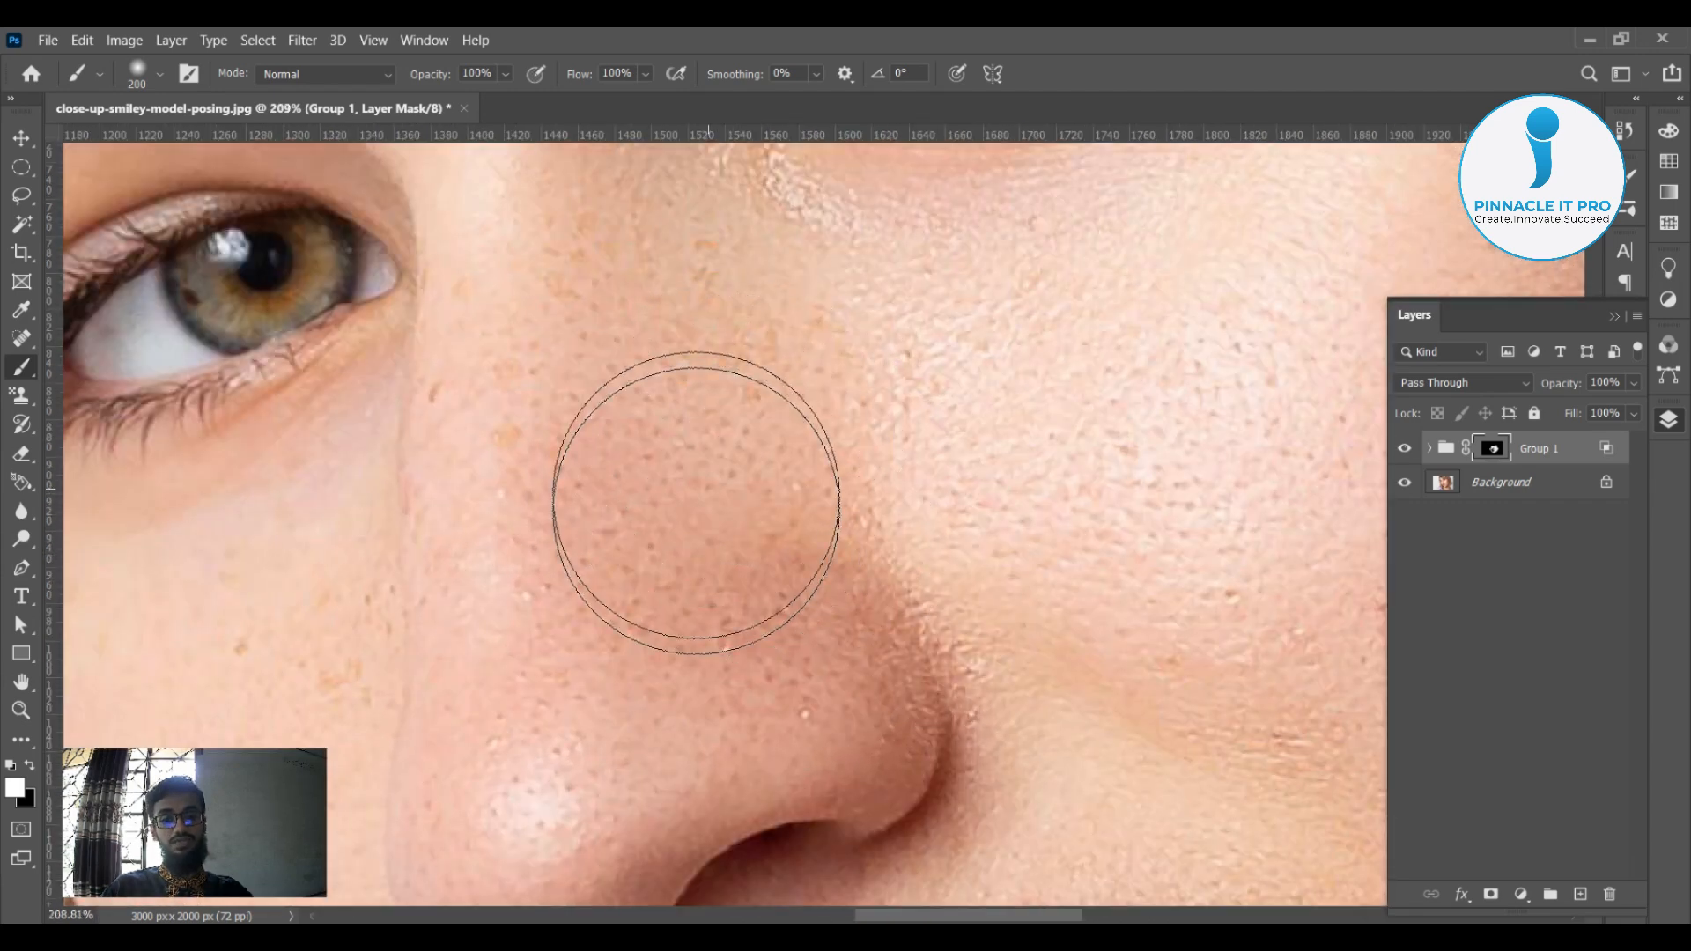
{"action": "scroll", "coordinate": [693, 494], "scroll_direction": "down", "scroll_amount": 5}
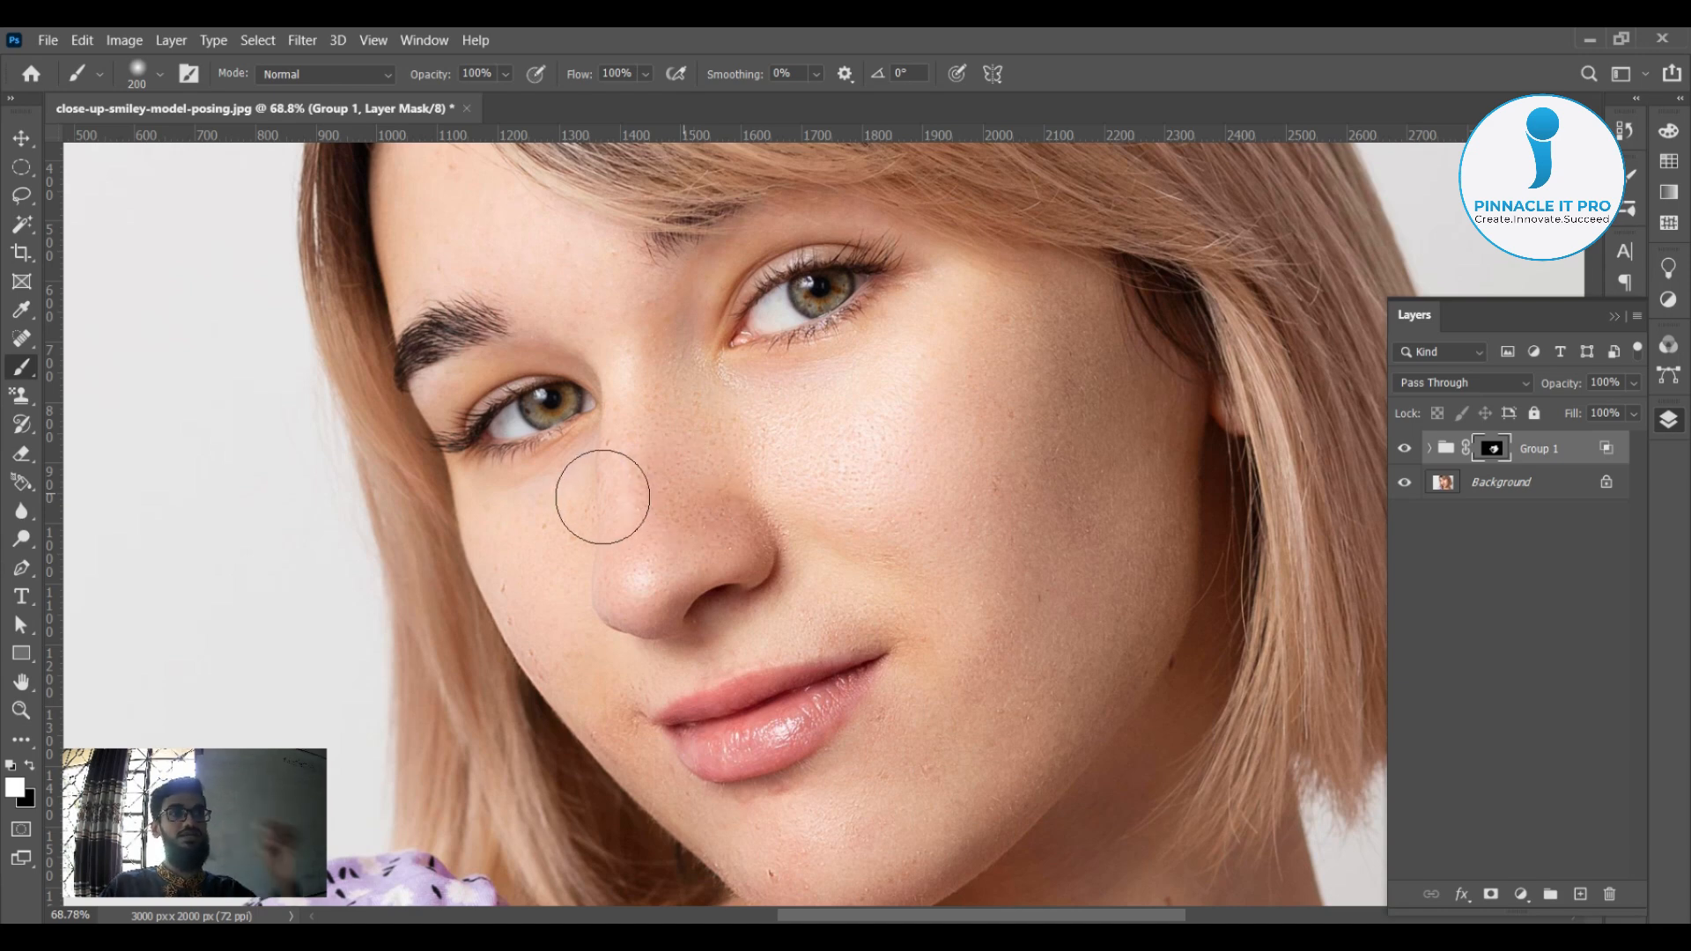
{"action": "scroll", "coordinate": [803, 405], "scroll_direction": "down", "scroll_amount": 1}
{"action": "scroll", "coordinate": [803, 404], "scroll_direction": "down", "scroll_amount": 4}
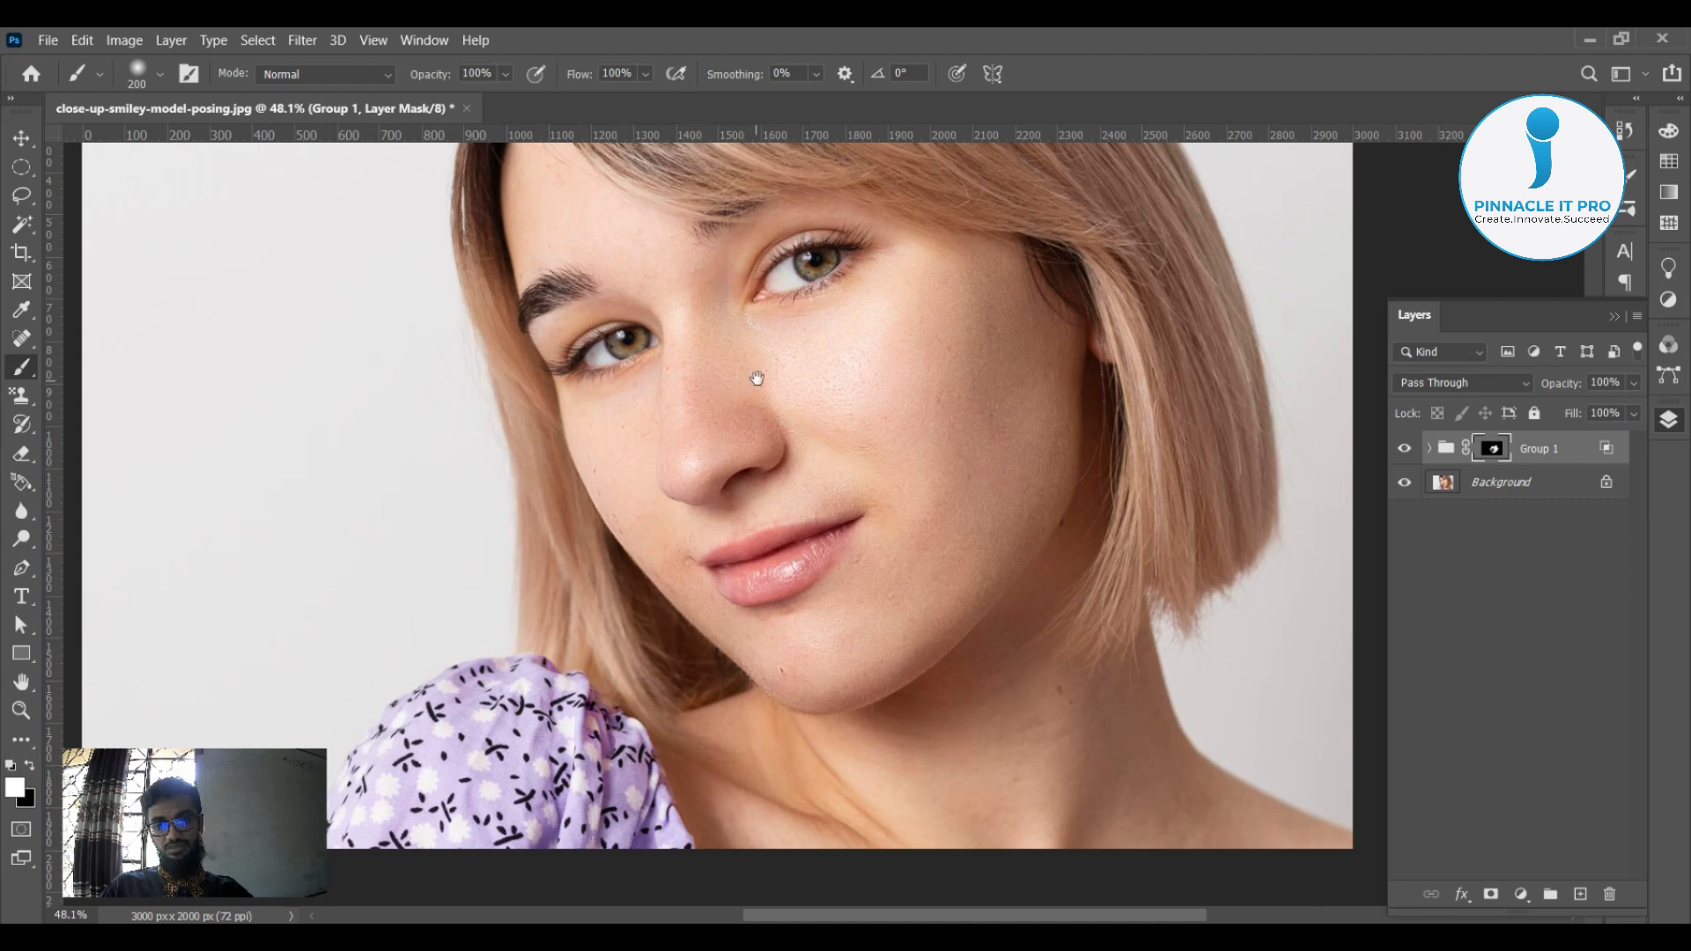
{"action": "left_click_drag", "start_coordinate": [758, 378], "coordinate": [679, 539]}
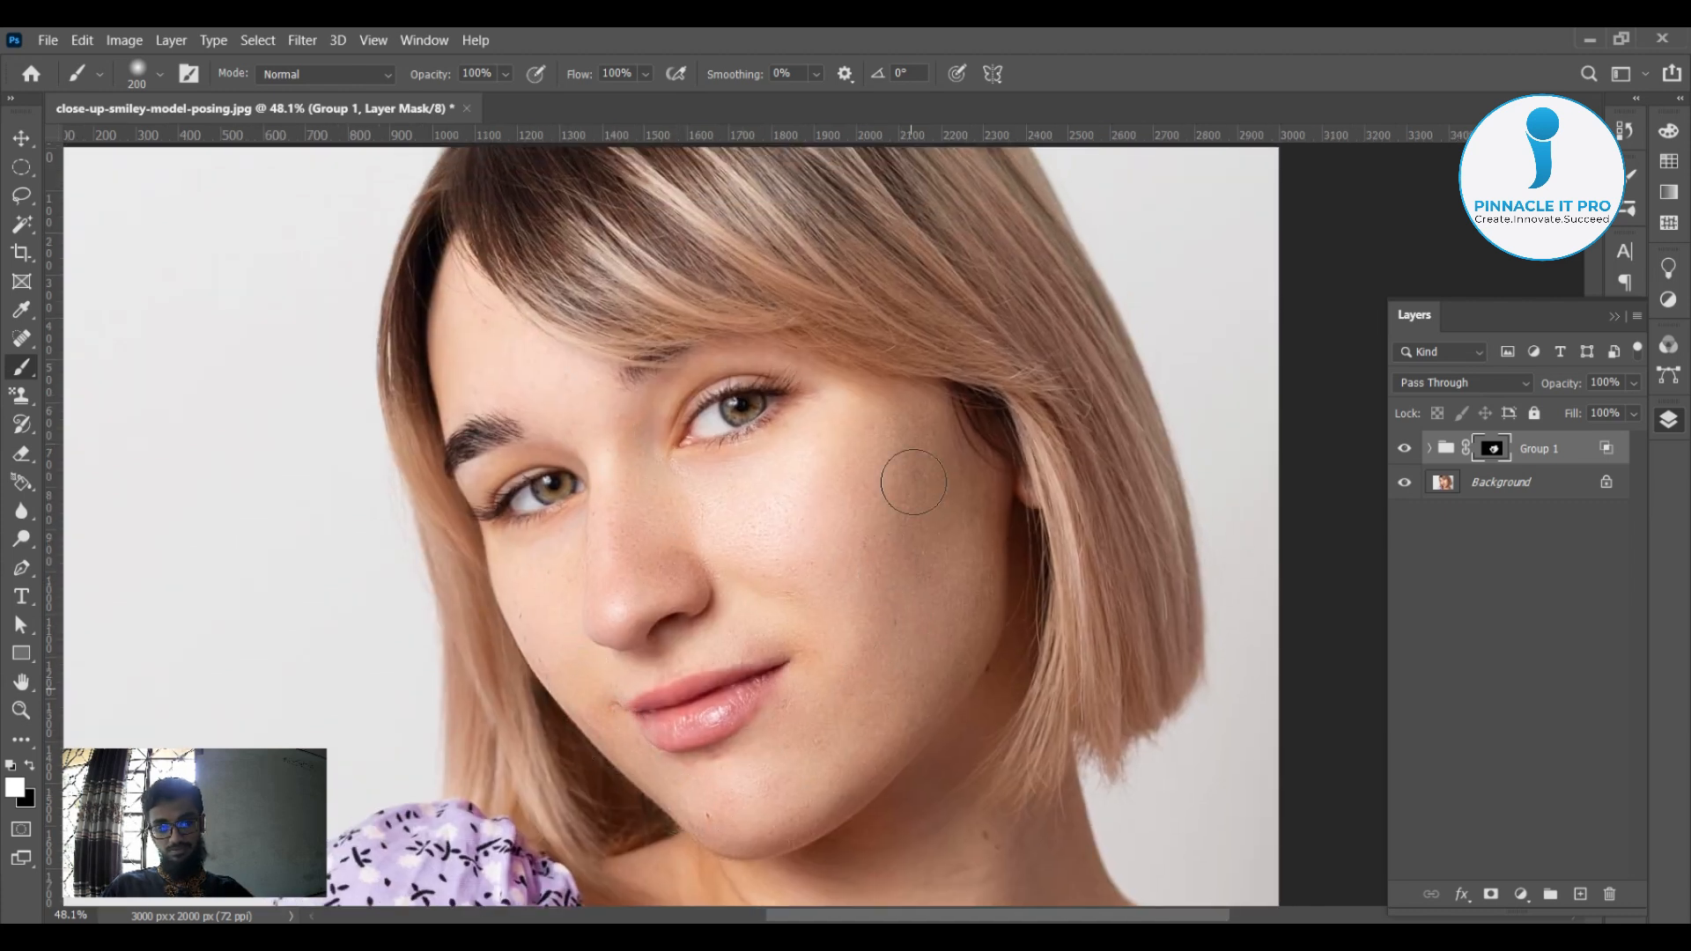
{"action": "scroll", "coordinate": [890, 583], "scroll_direction": "down", "scroll_amount": 2}
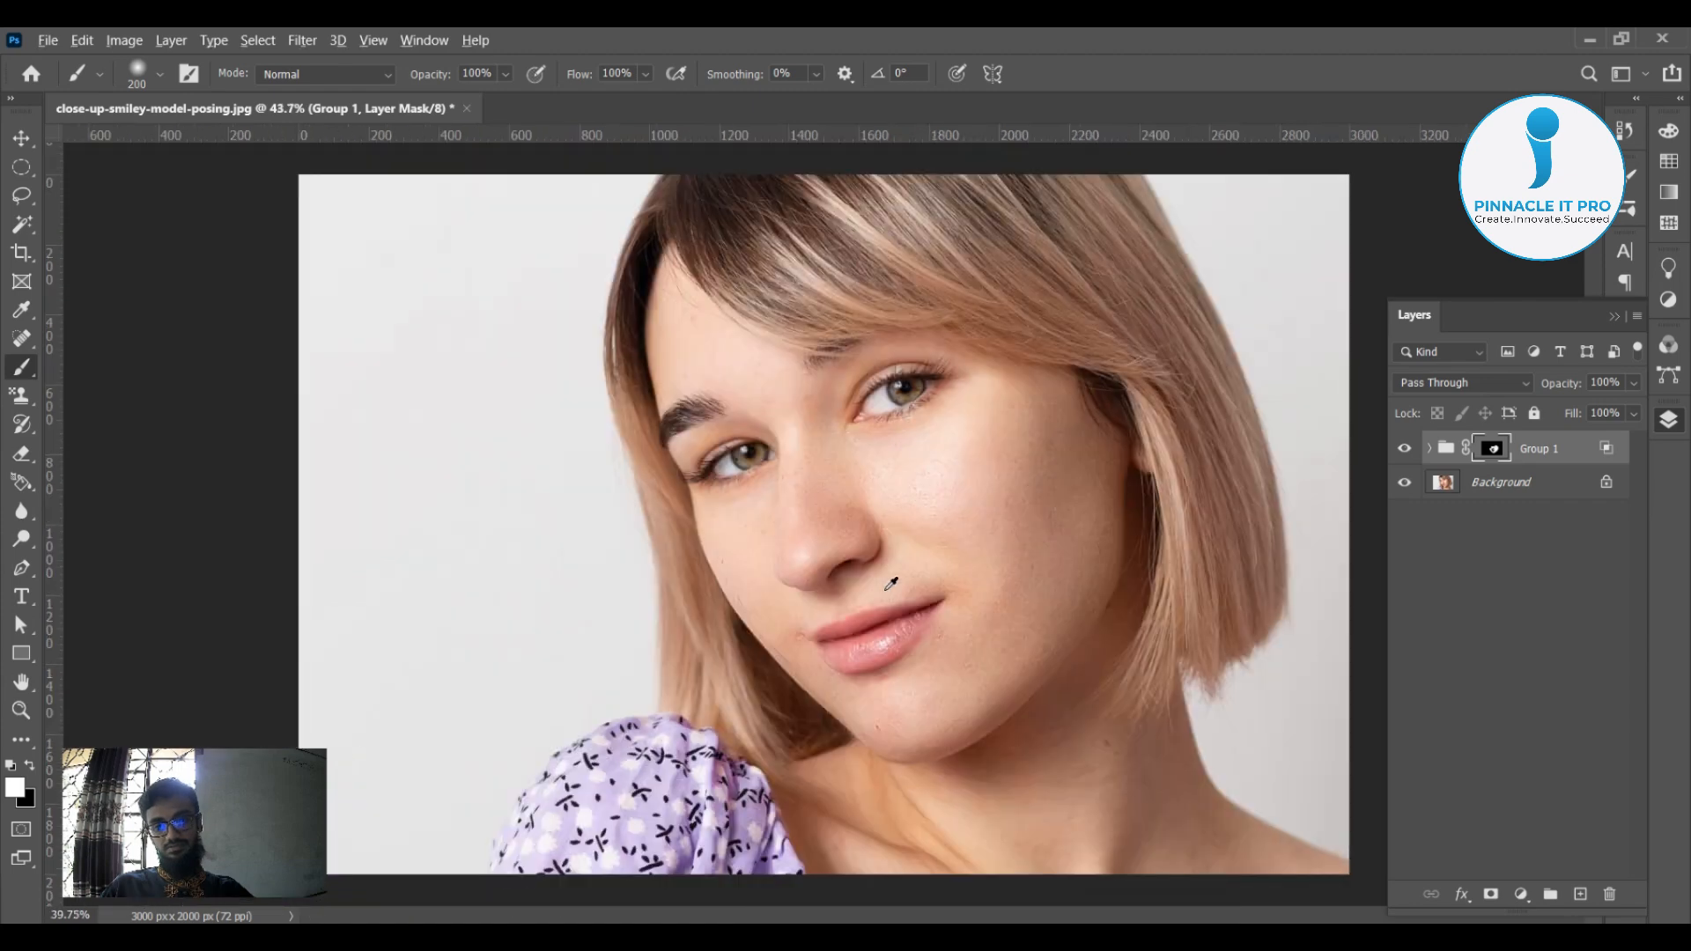
{"action": "scroll", "coordinate": [890, 582], "scroll_direction": "down", "scroll_amount": 1}
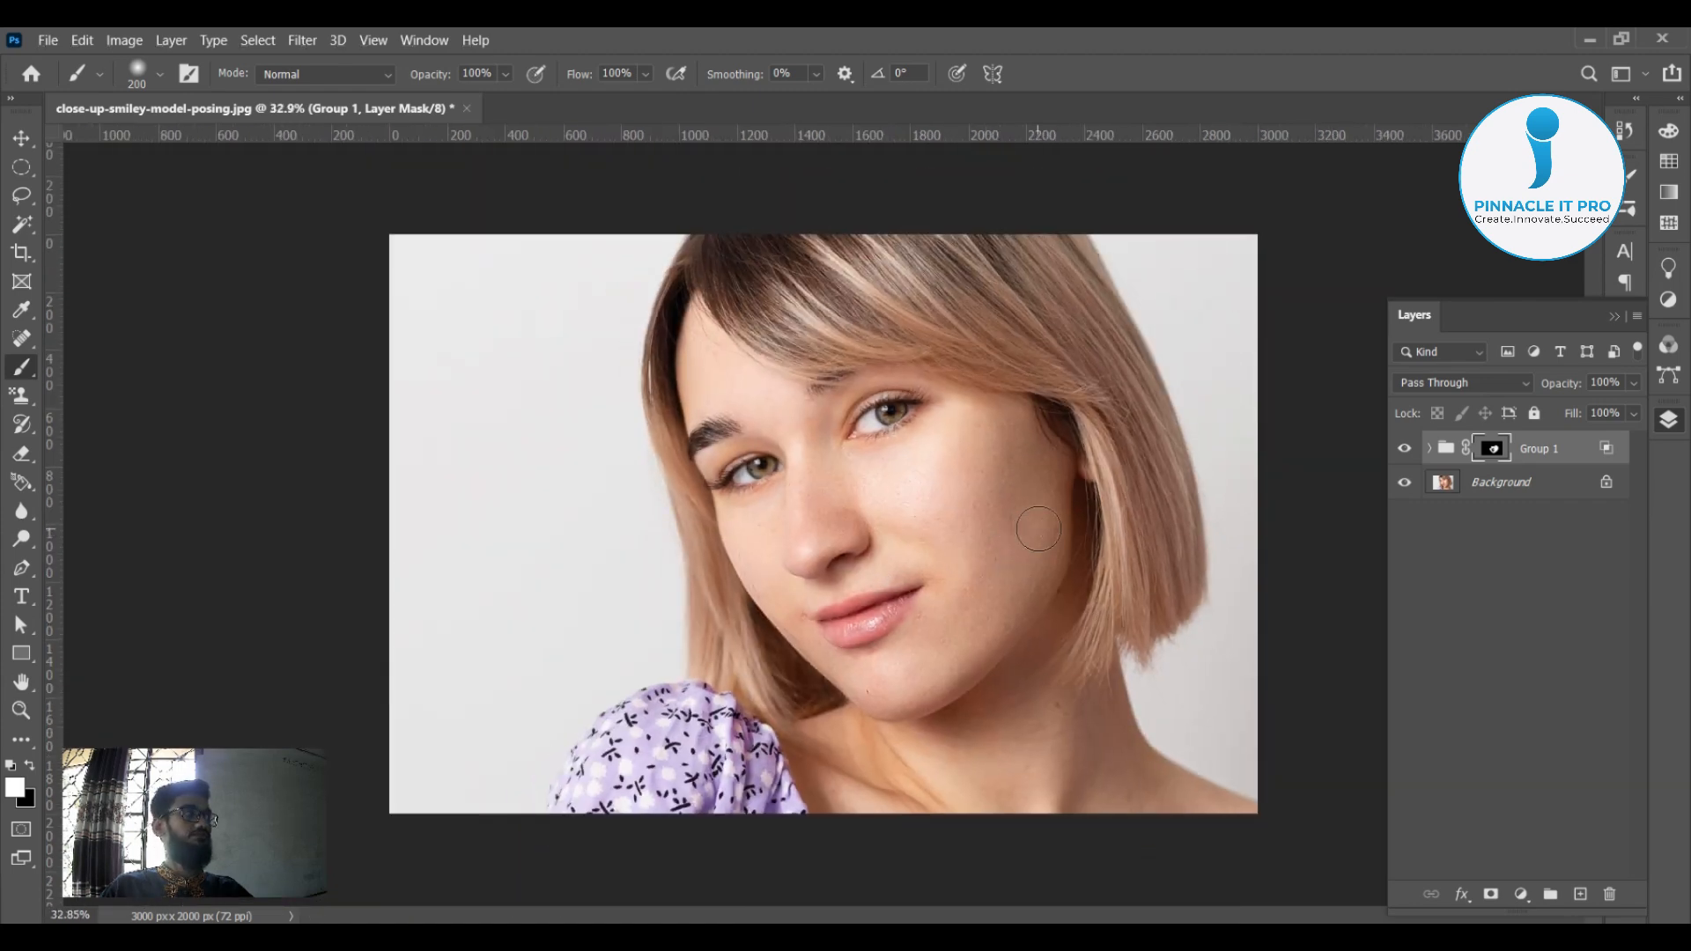